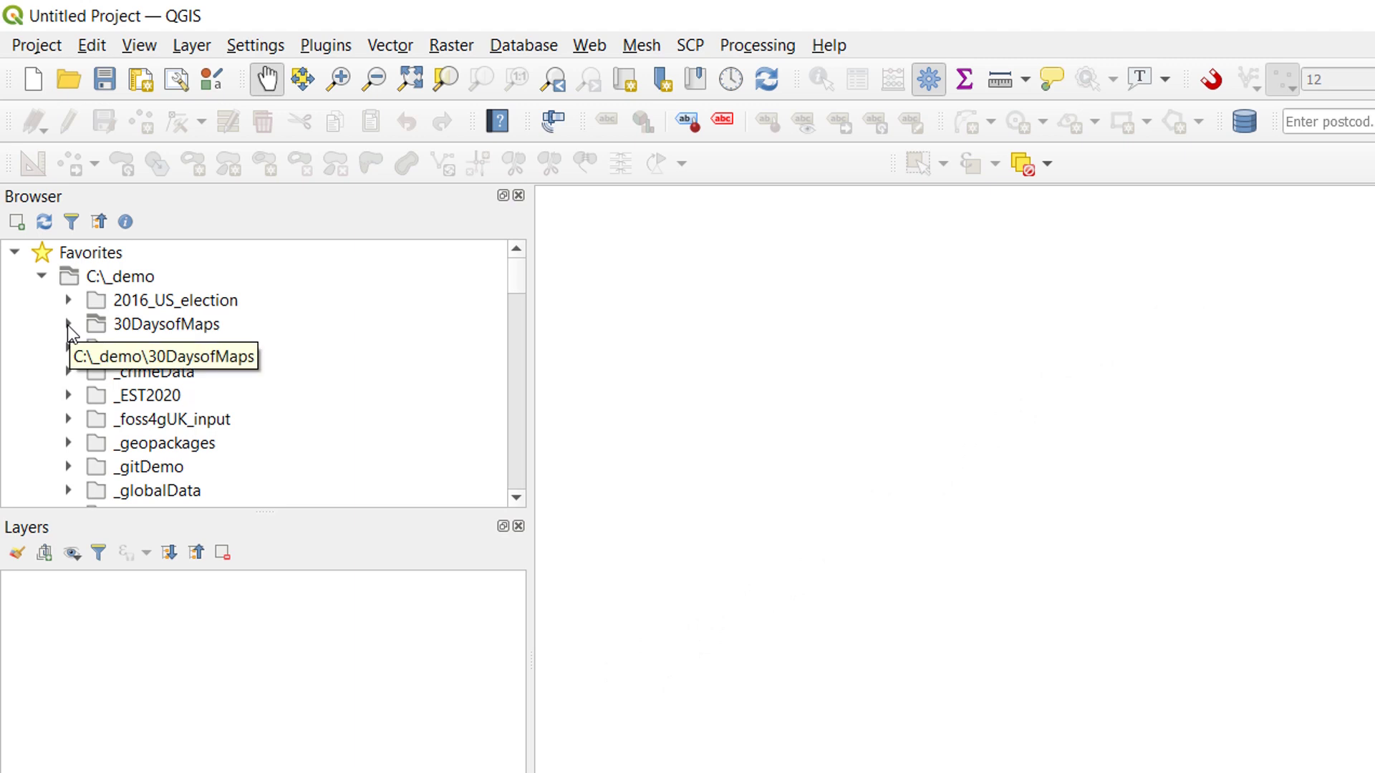
Expand 30DaysofMaps > 03_polygons in the Browser and drag polys.xlsx onto the map canvas.
click(69, 324)
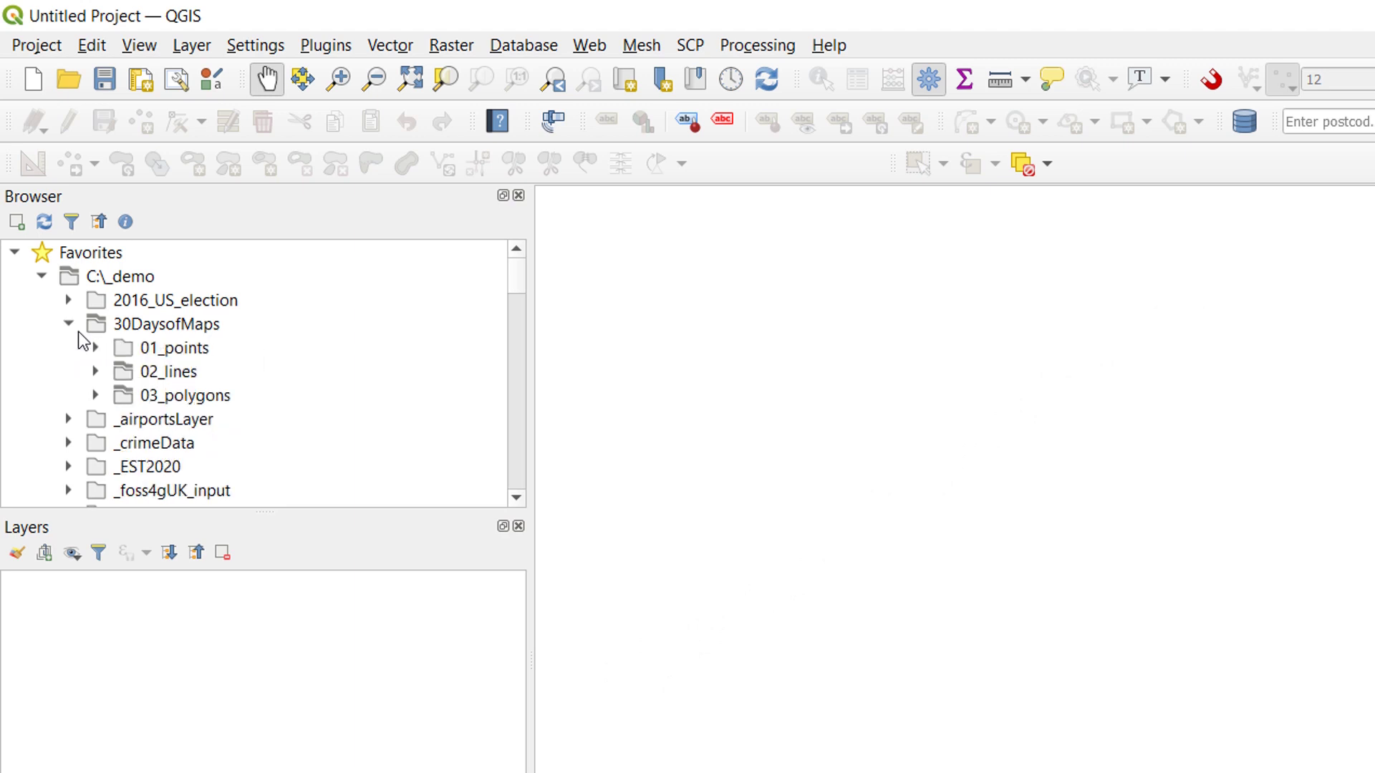
click(96, 396)
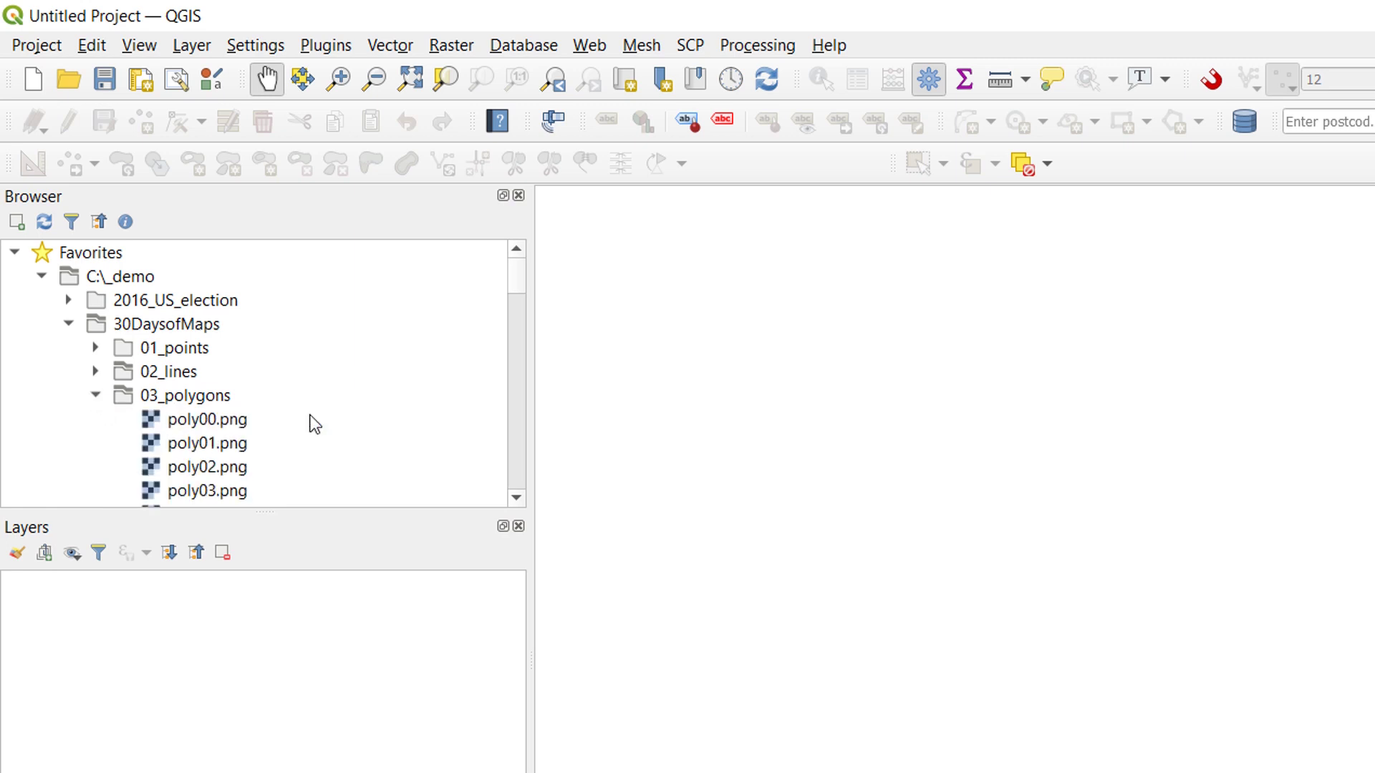
scroll(316, 421, down, 2)
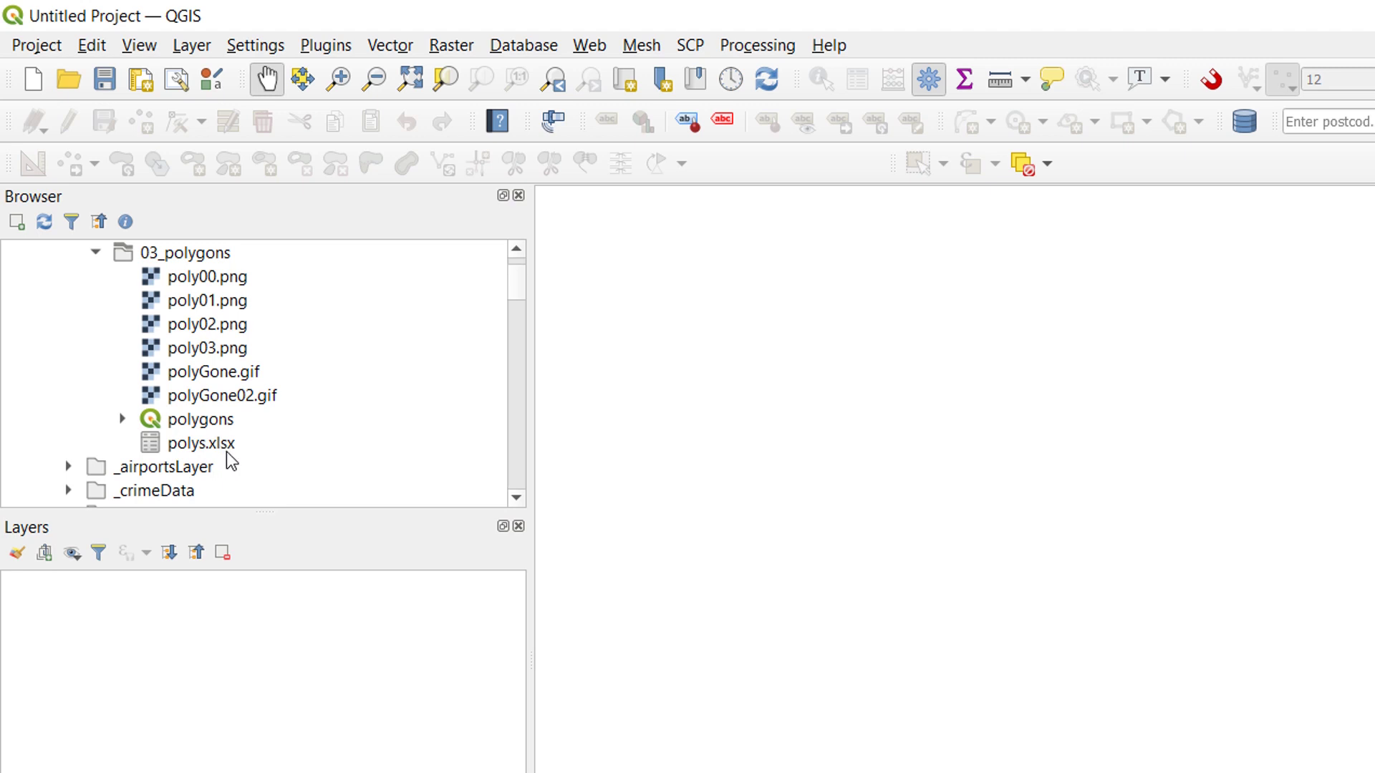
drag(231, 456, 915, 679)
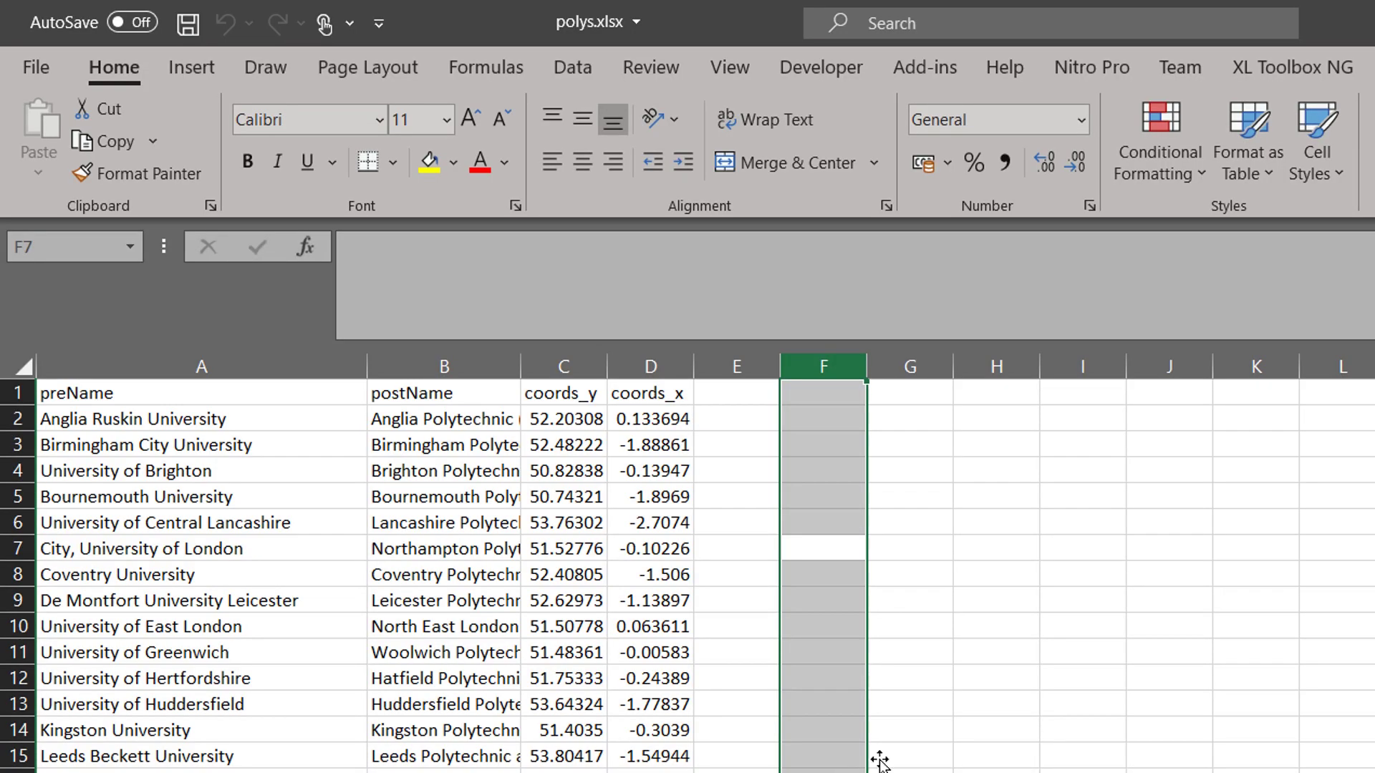
click(1114, 764)
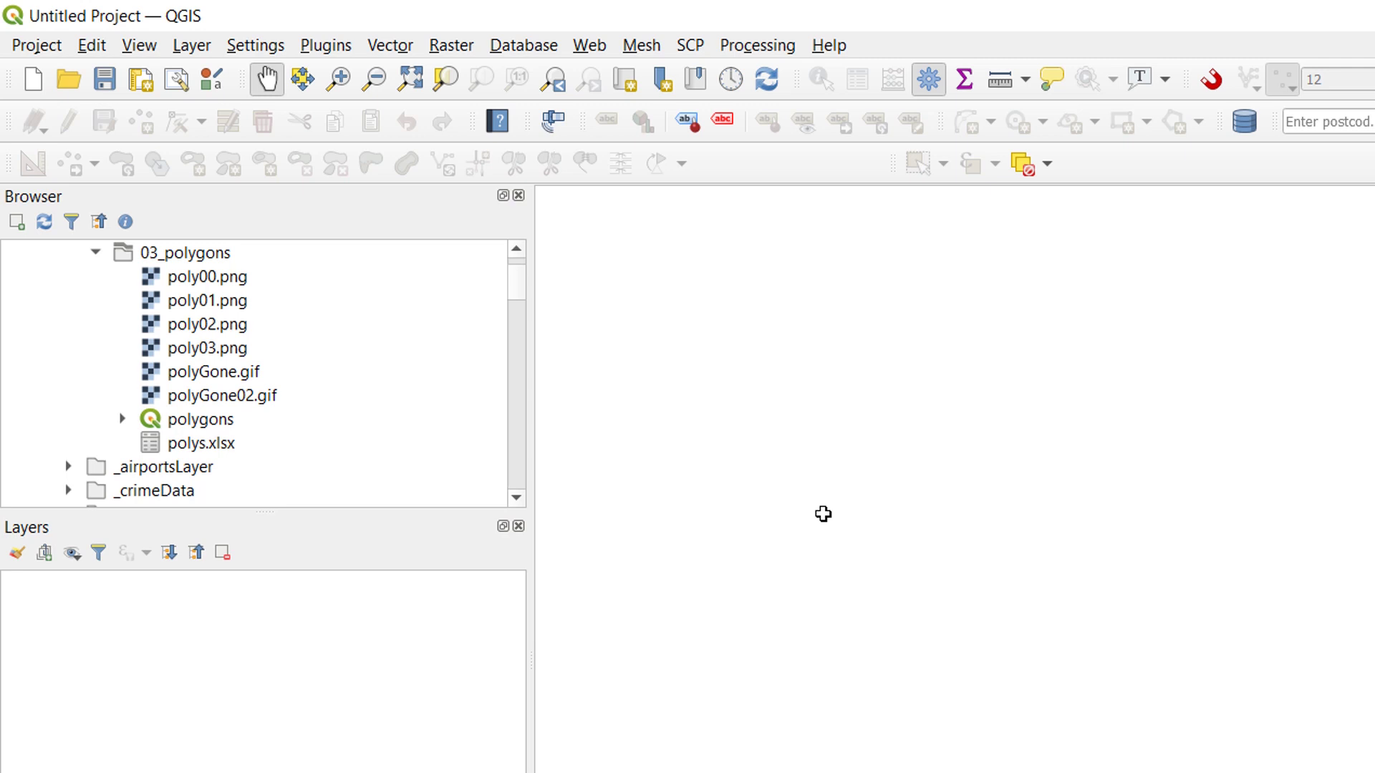
Add polys.xlsx as a layer and review its 33 university records in the attribute table.
click(198, 450)
drag(220, 451, 165, 663)
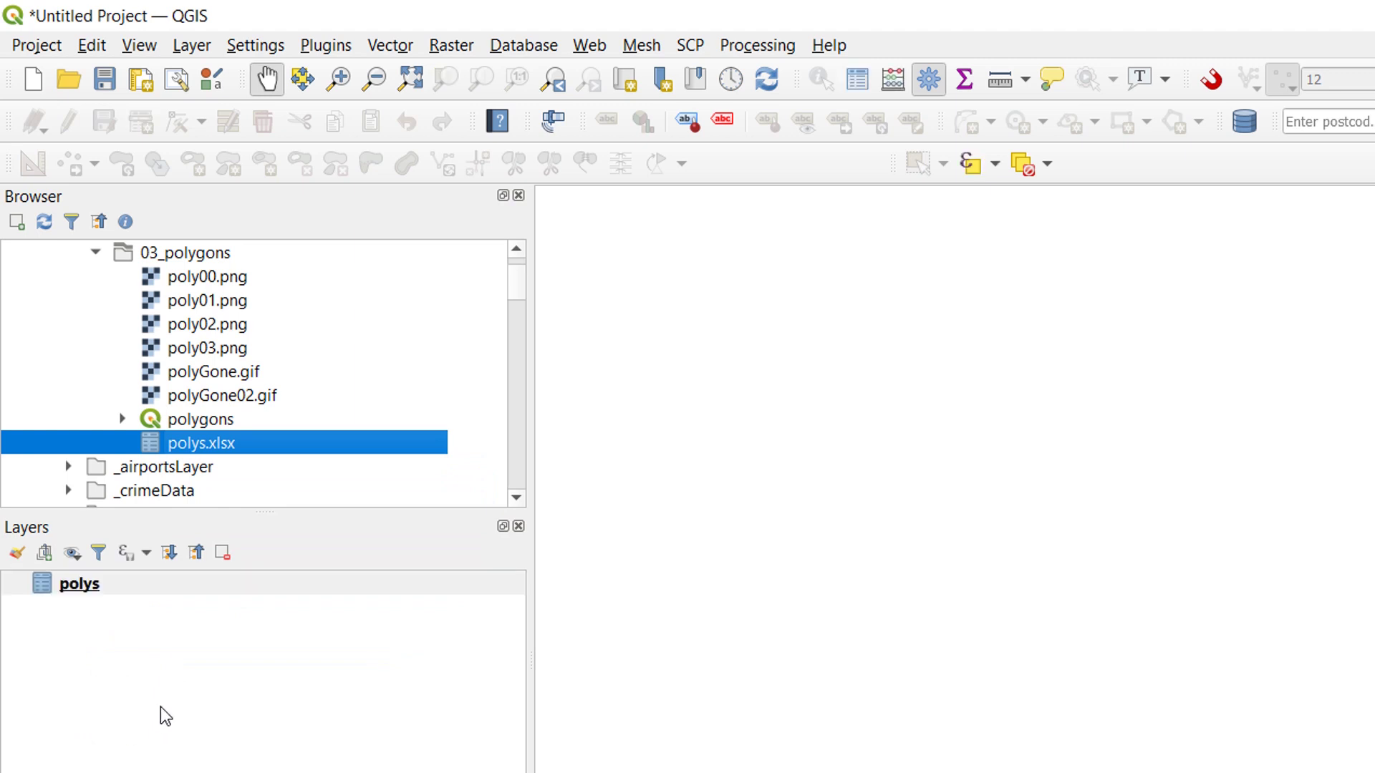
click(27, 612)
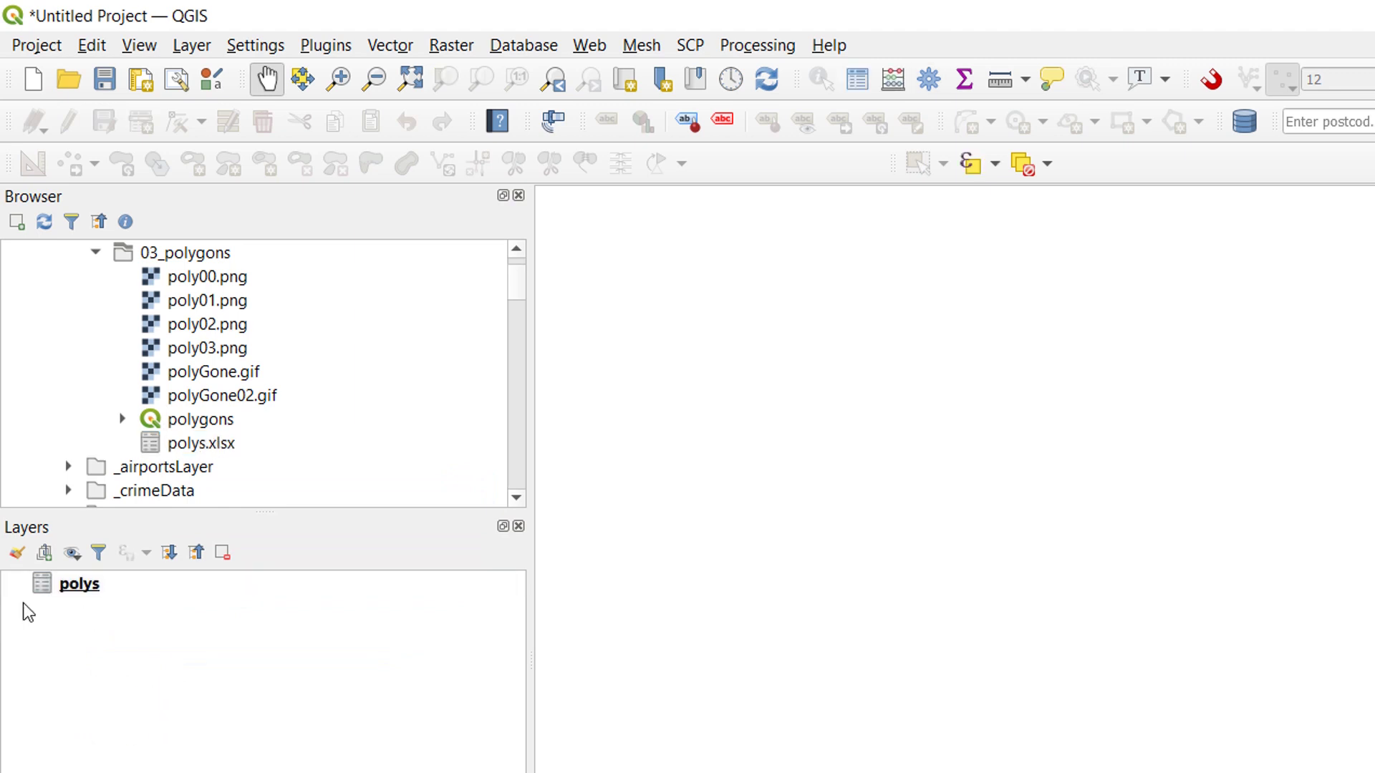
click(80, 594)
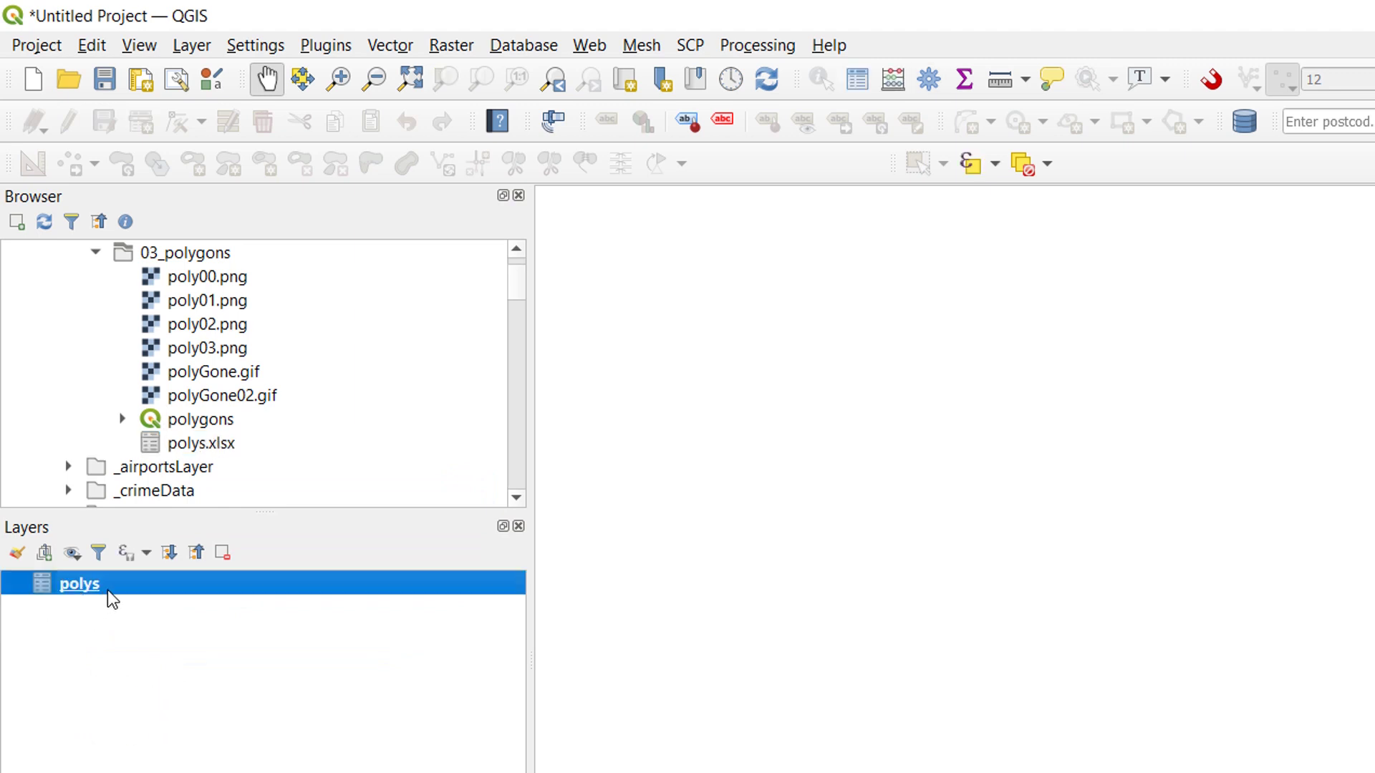
right_click(127, 586)
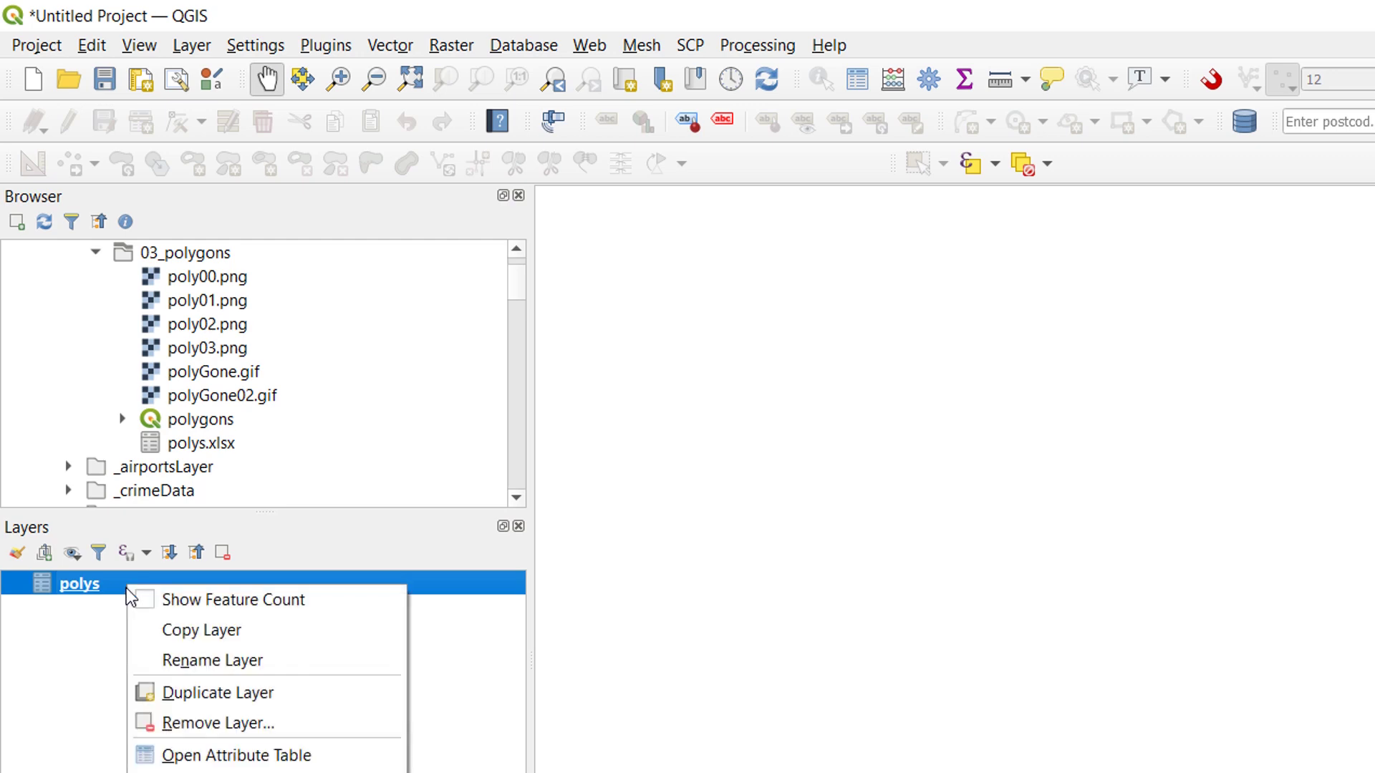
click(239, 758)
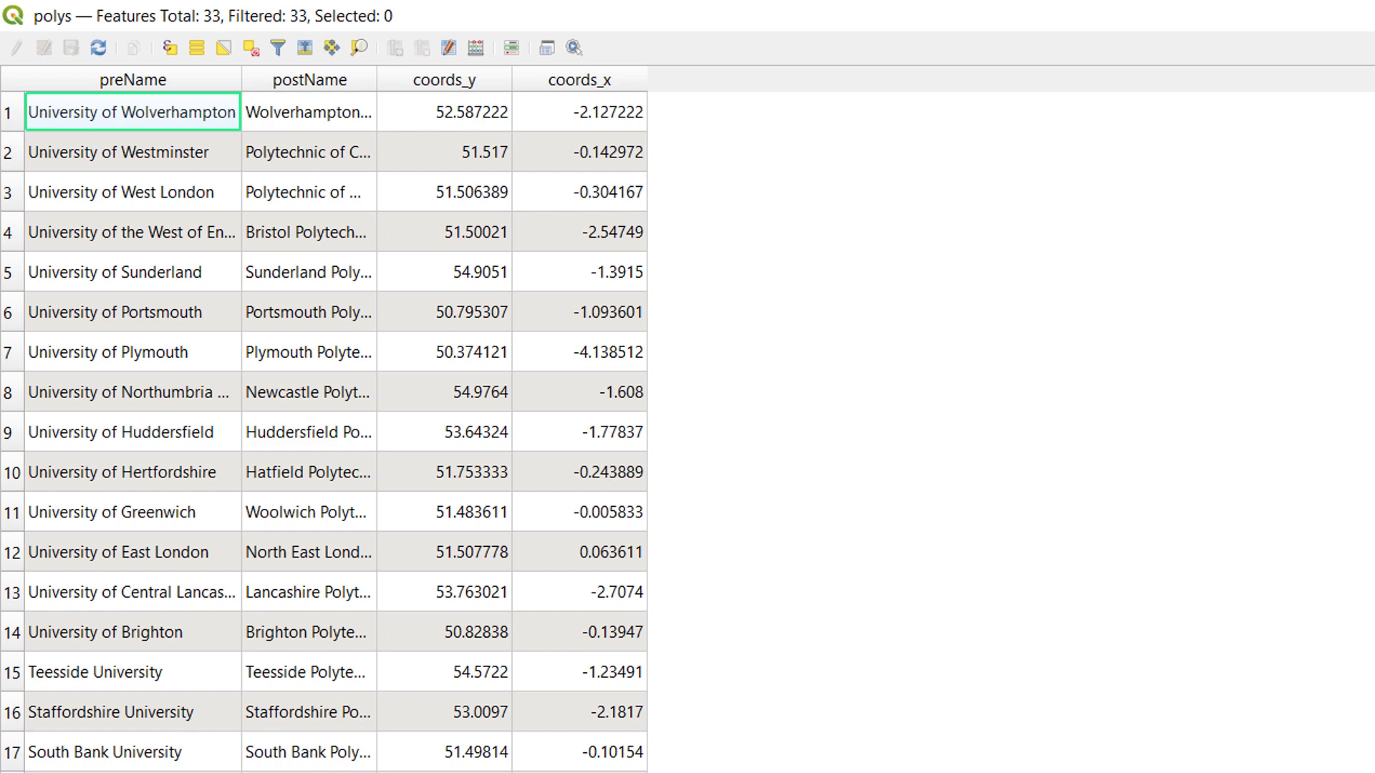
key(alt+F4)
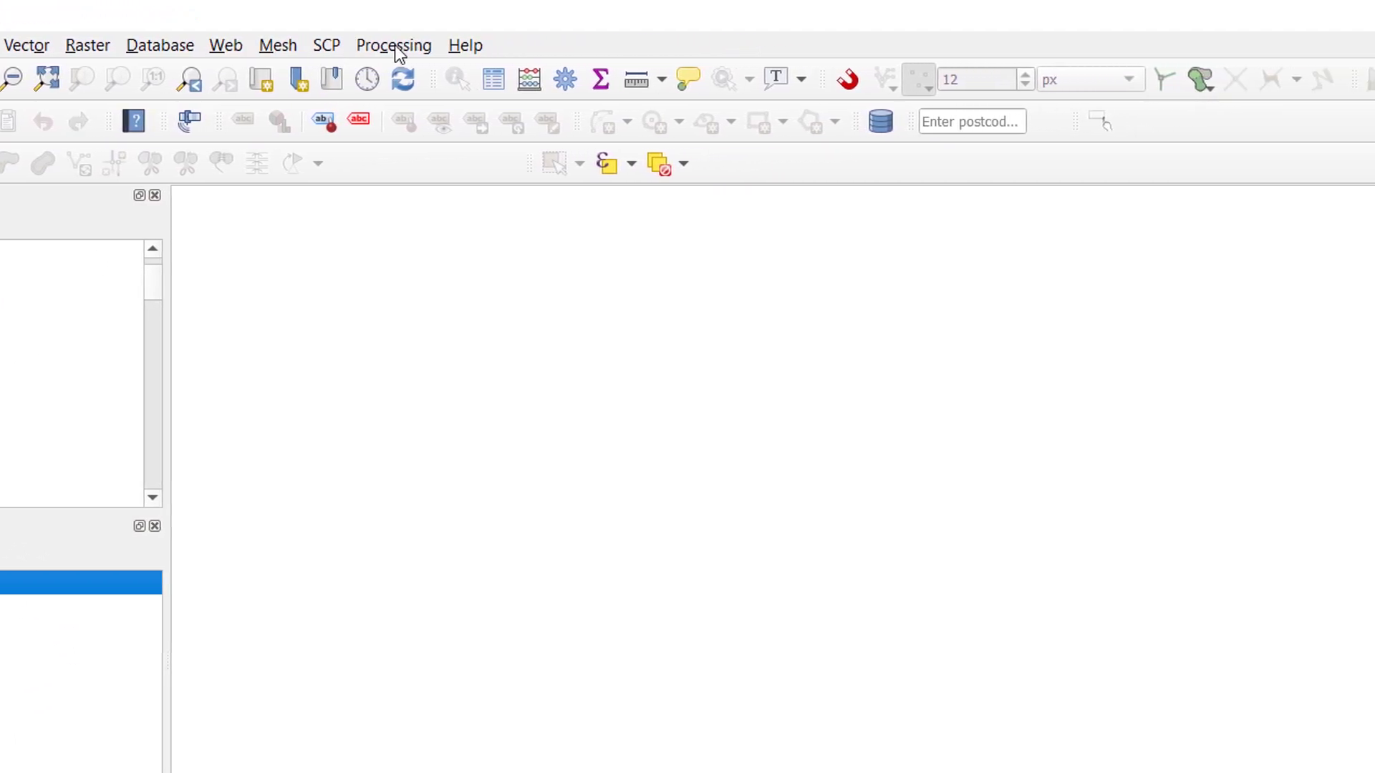
Search the Processing Toolbox for 'points from' and launch Create points layer from table.
click(505, 45)
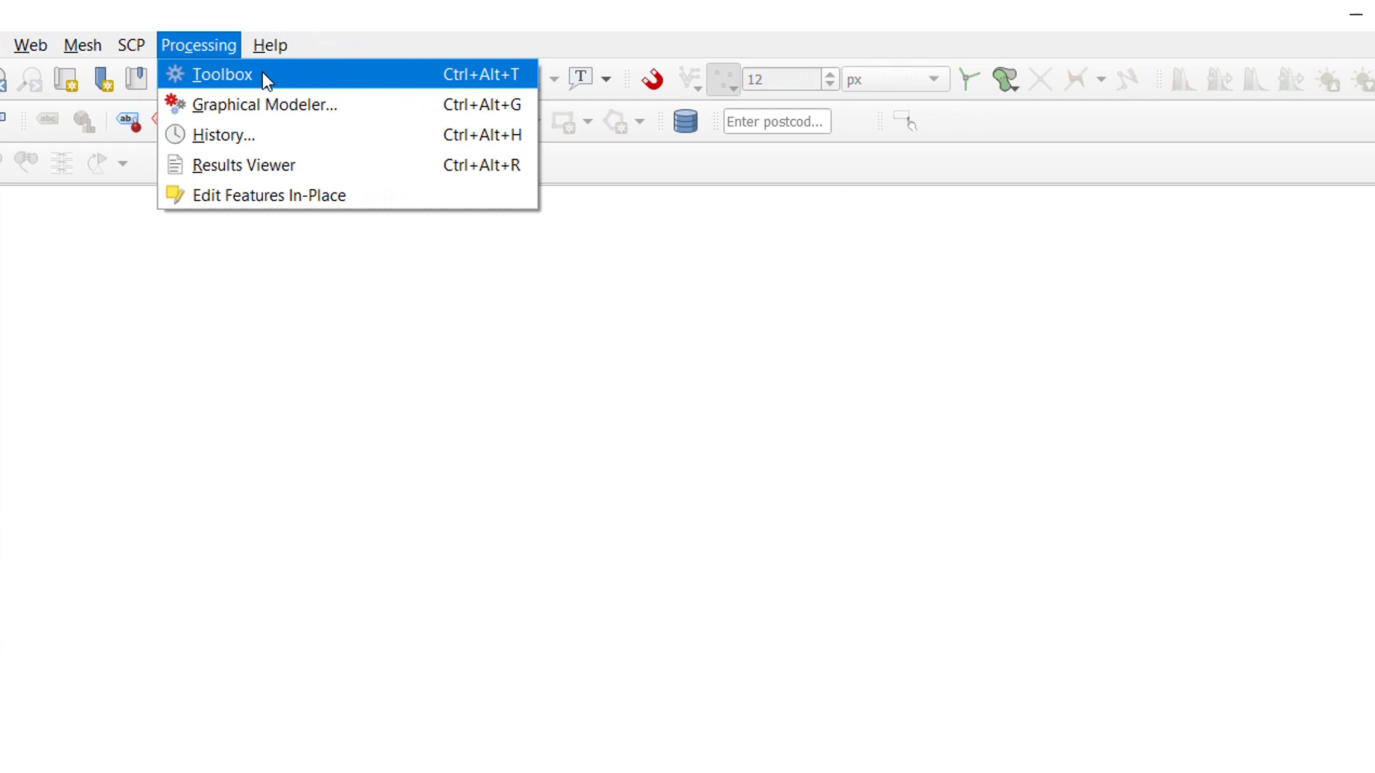
click(351, 74)
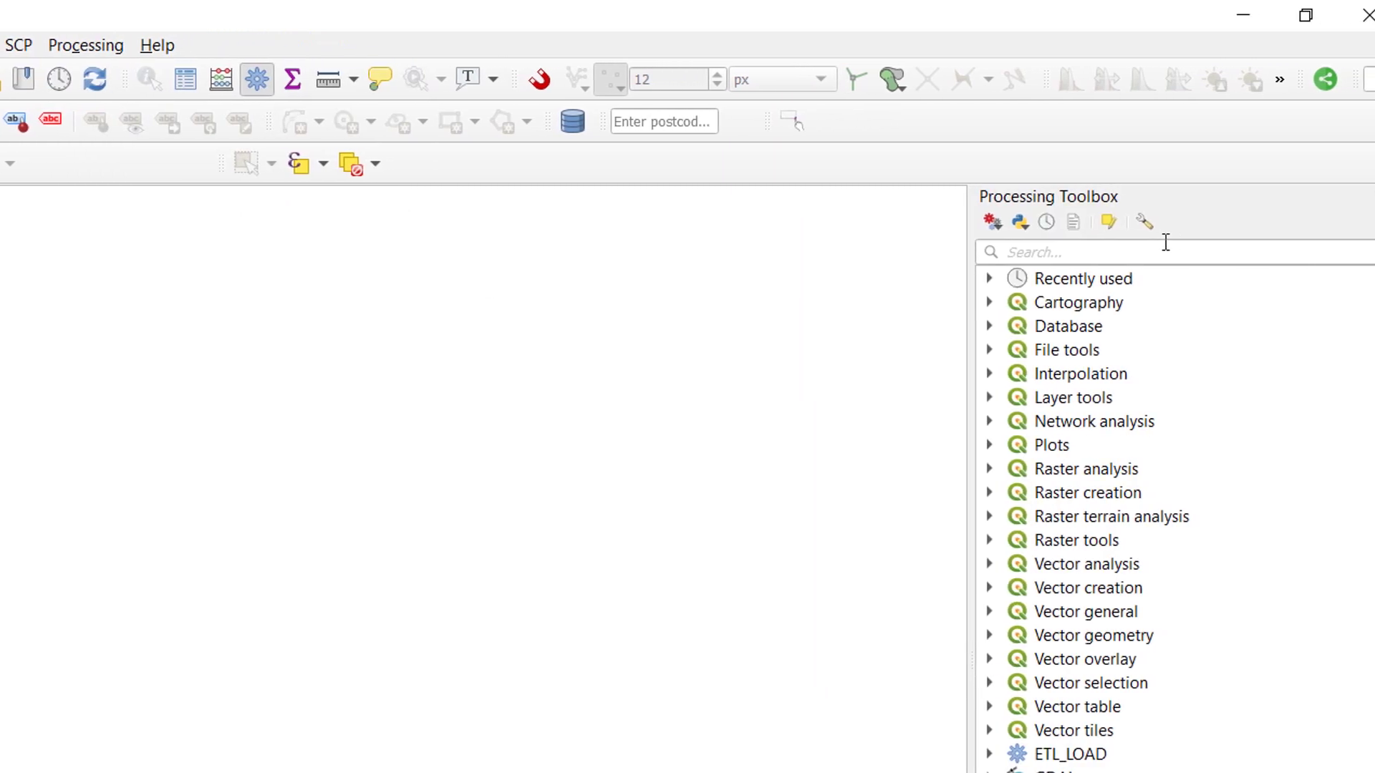
click(1206, 250)
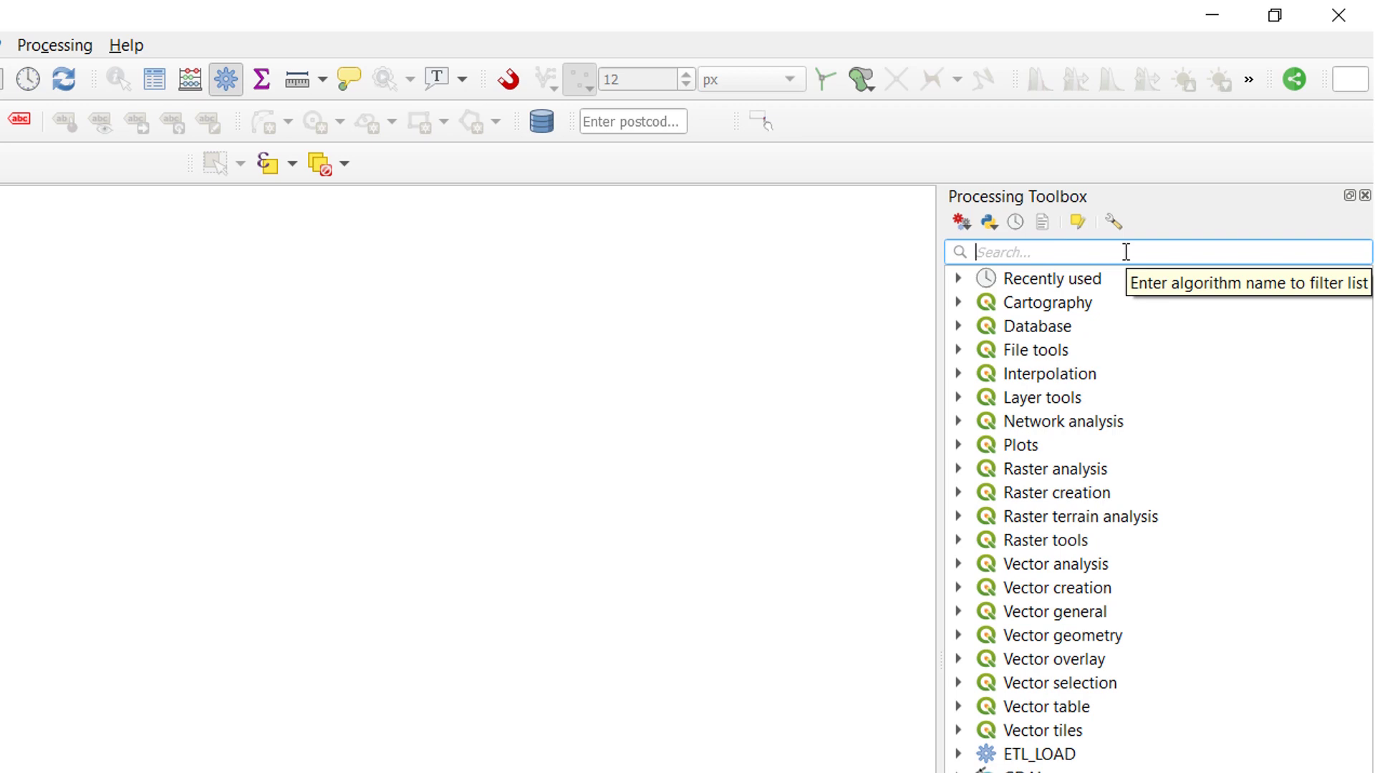
text(points from)
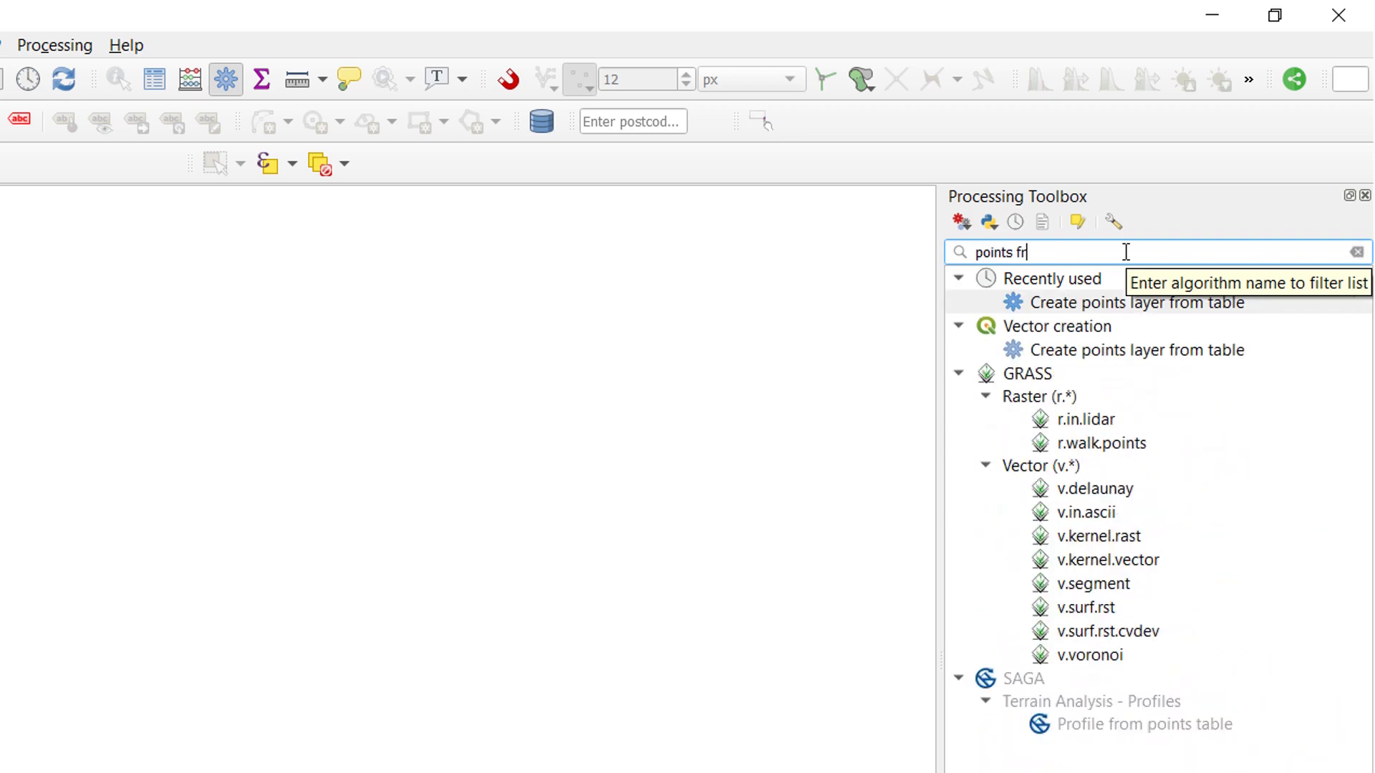
double_click(1199, 304)
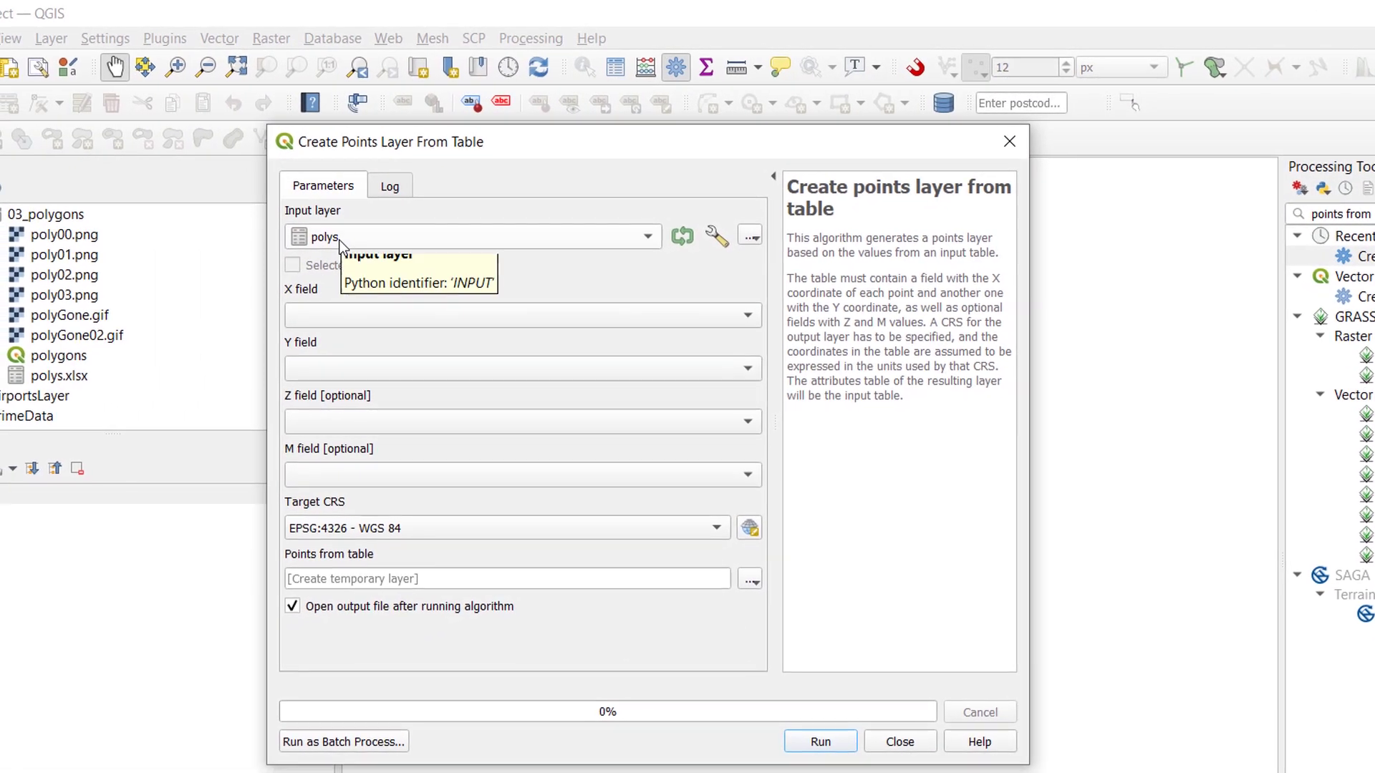
Run the tool with X field coords_x and Y field coords_y.
click(747, 317)
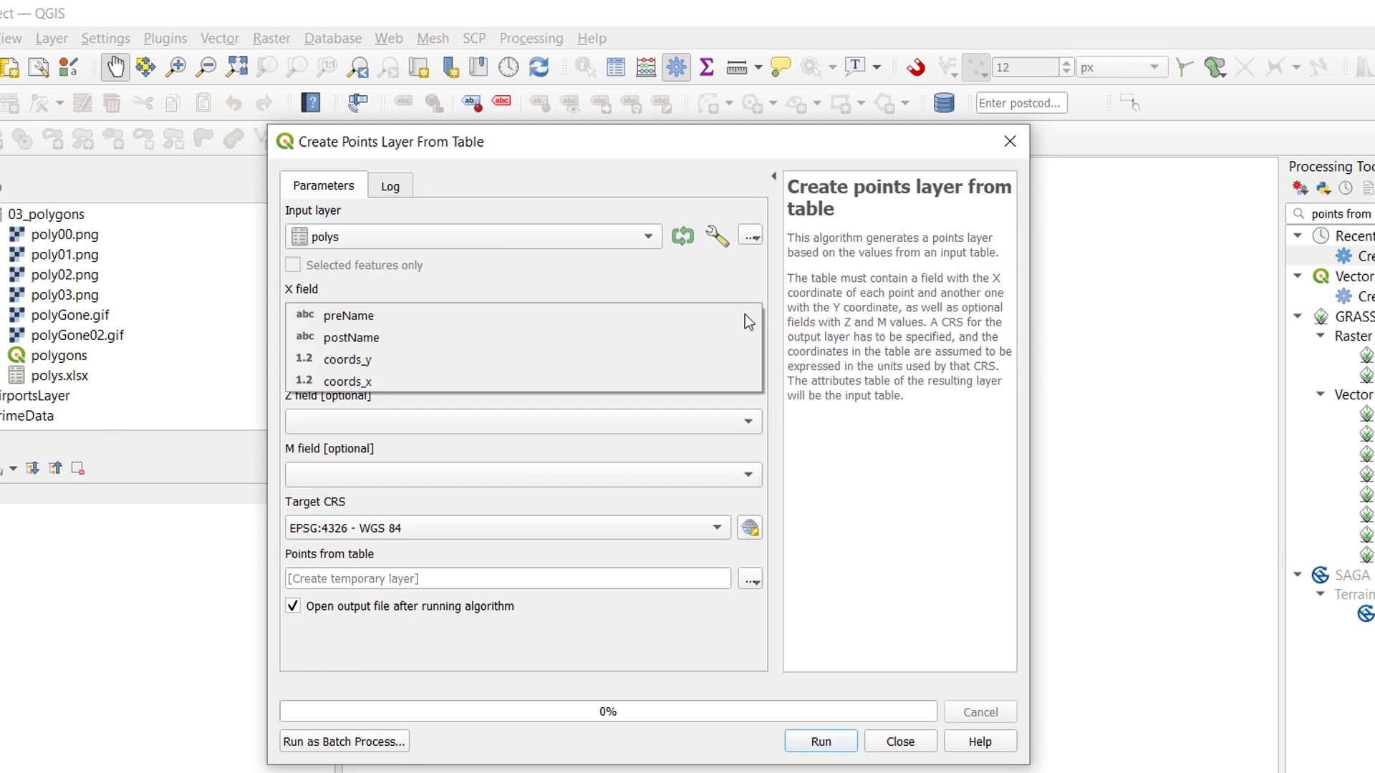
click(380, 380)
click(748, 370)
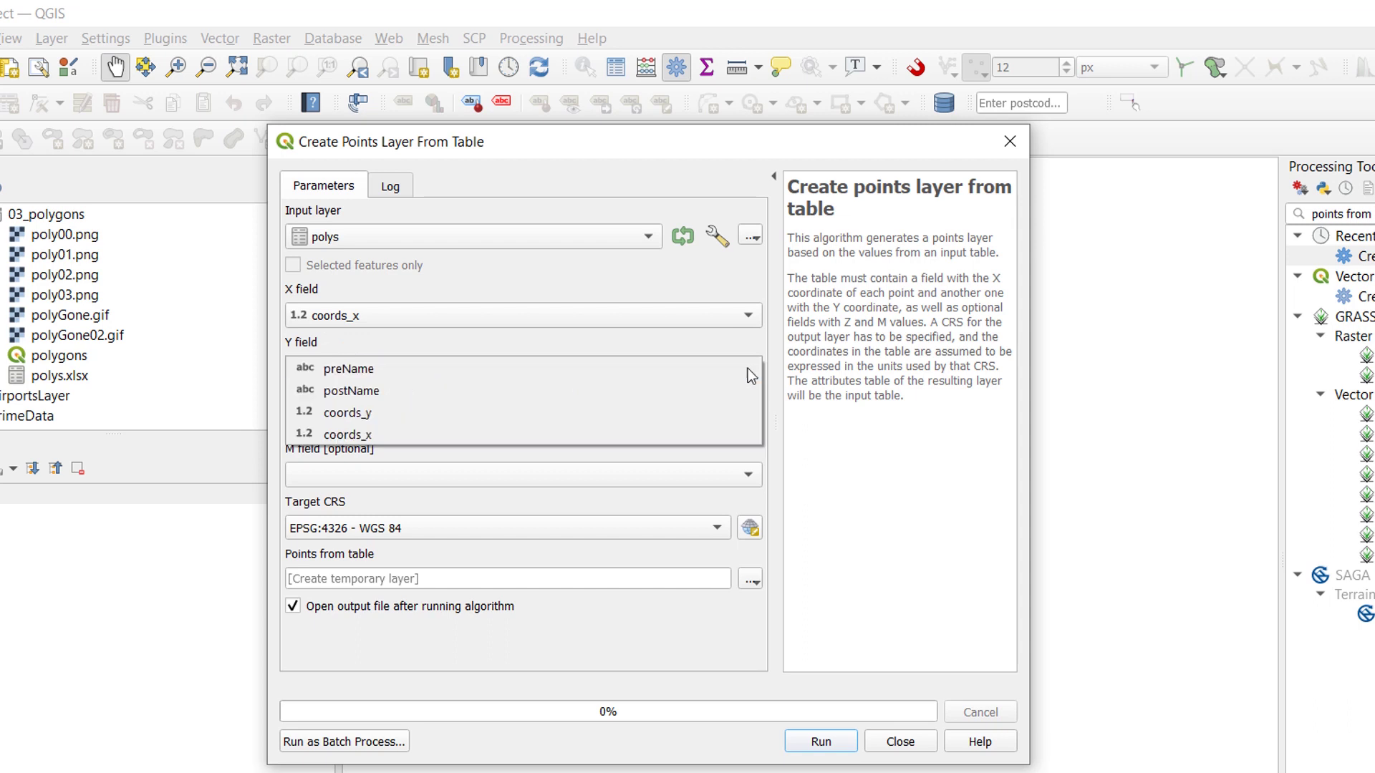
click(422, 414)
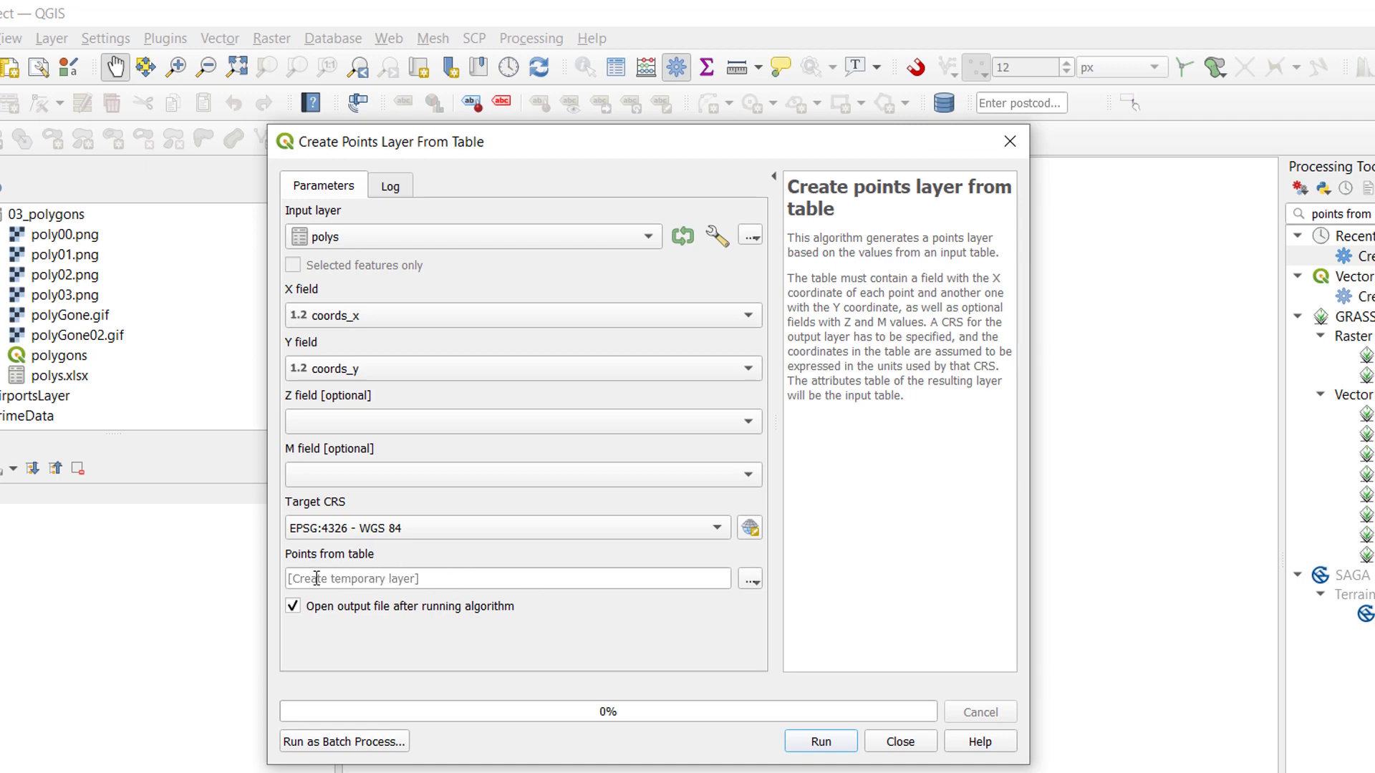
click(823, 748)
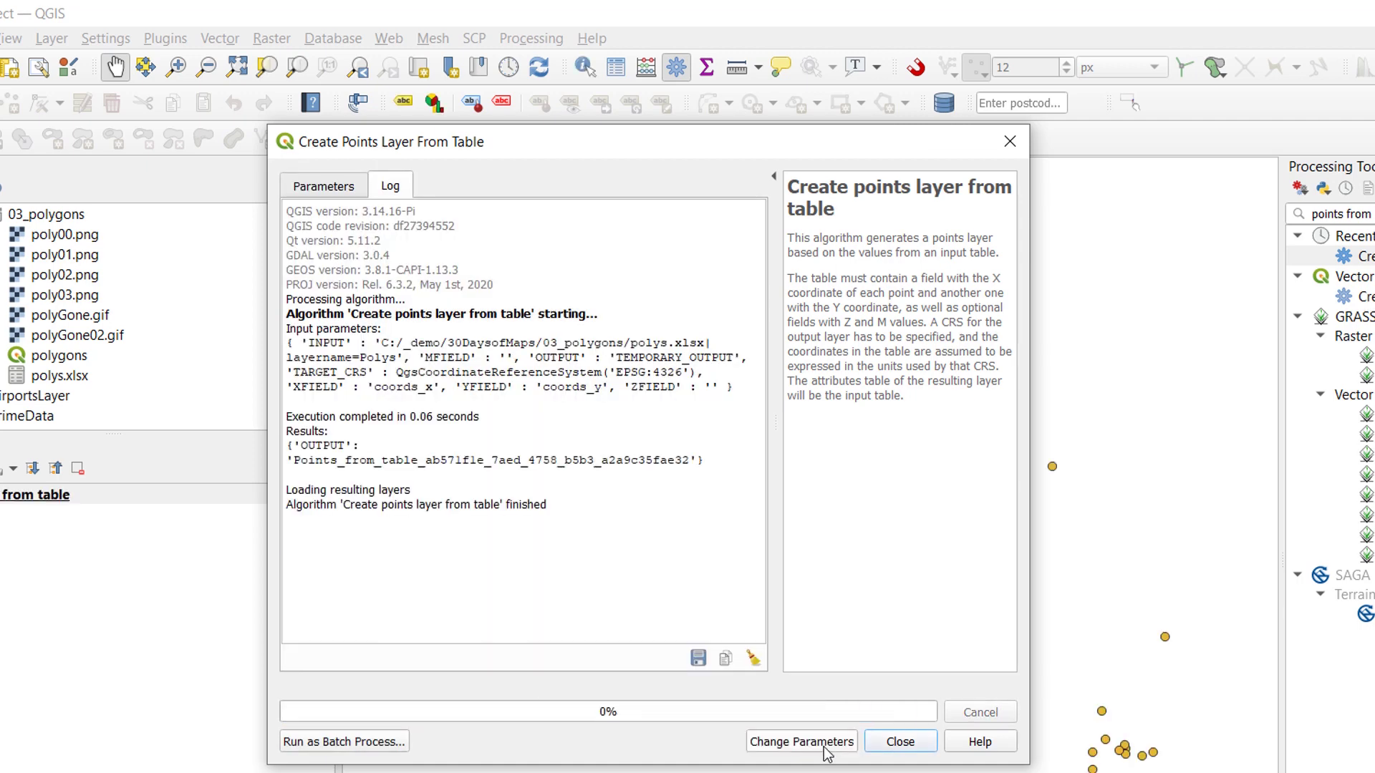
Close the tool and cancel making the temporary Points from table layer permanent.
click(1010, 143)
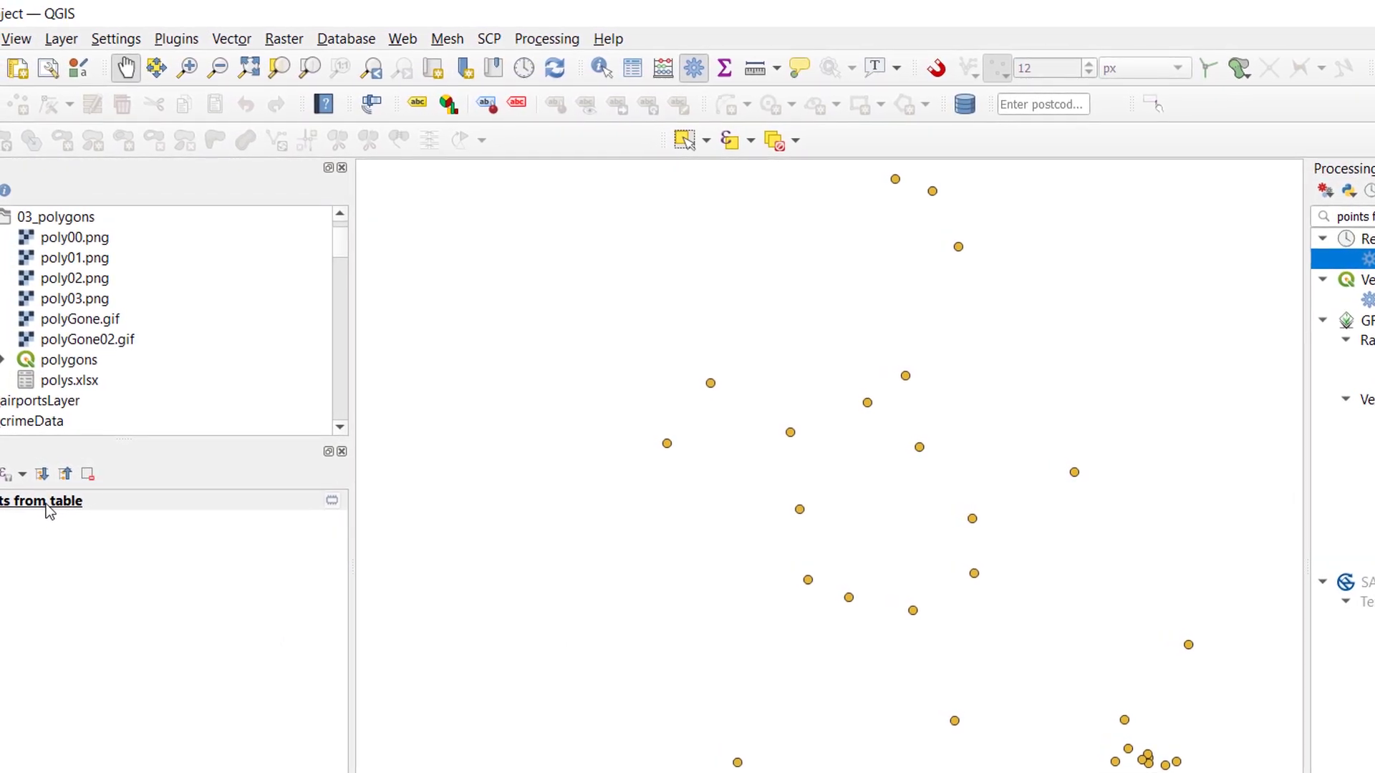
mouse_move(333, 506)
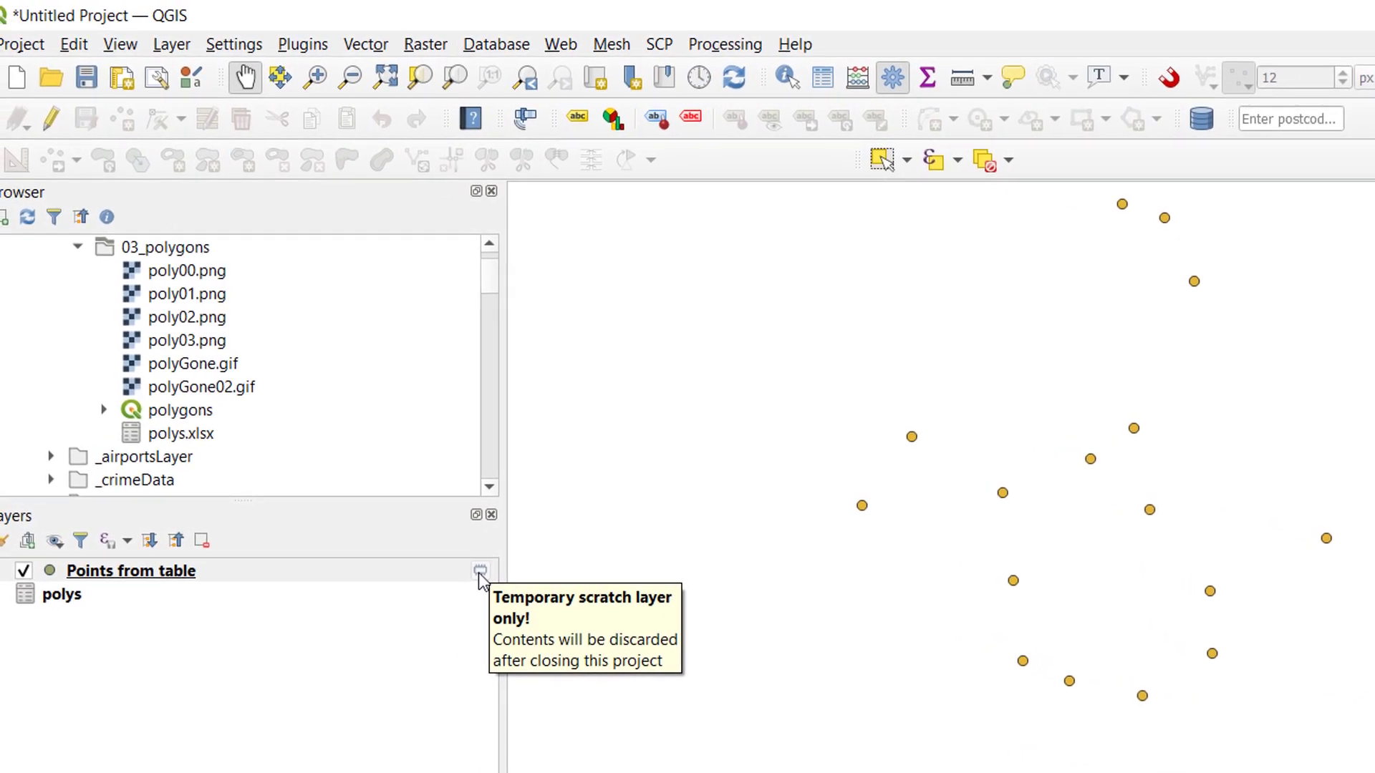
click(480, 575)
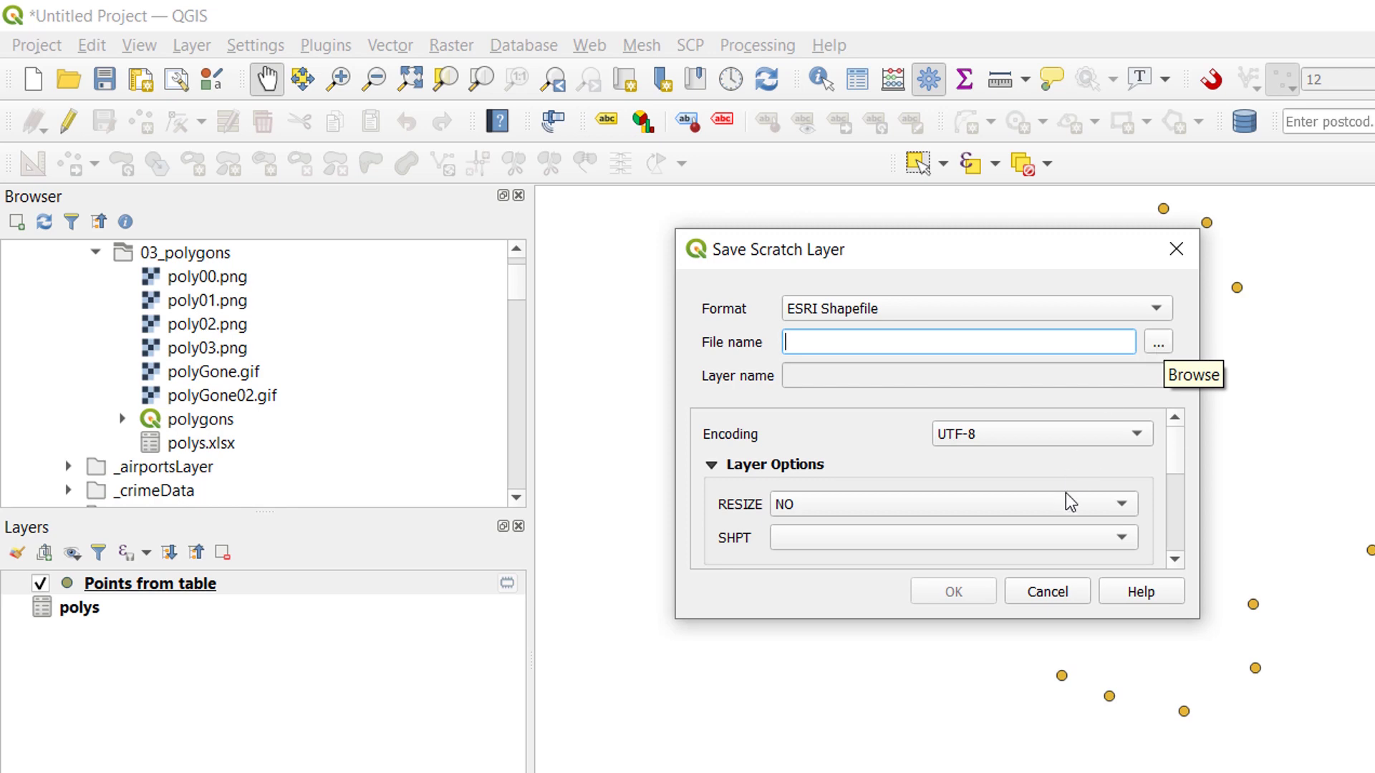
click(1174, 251)
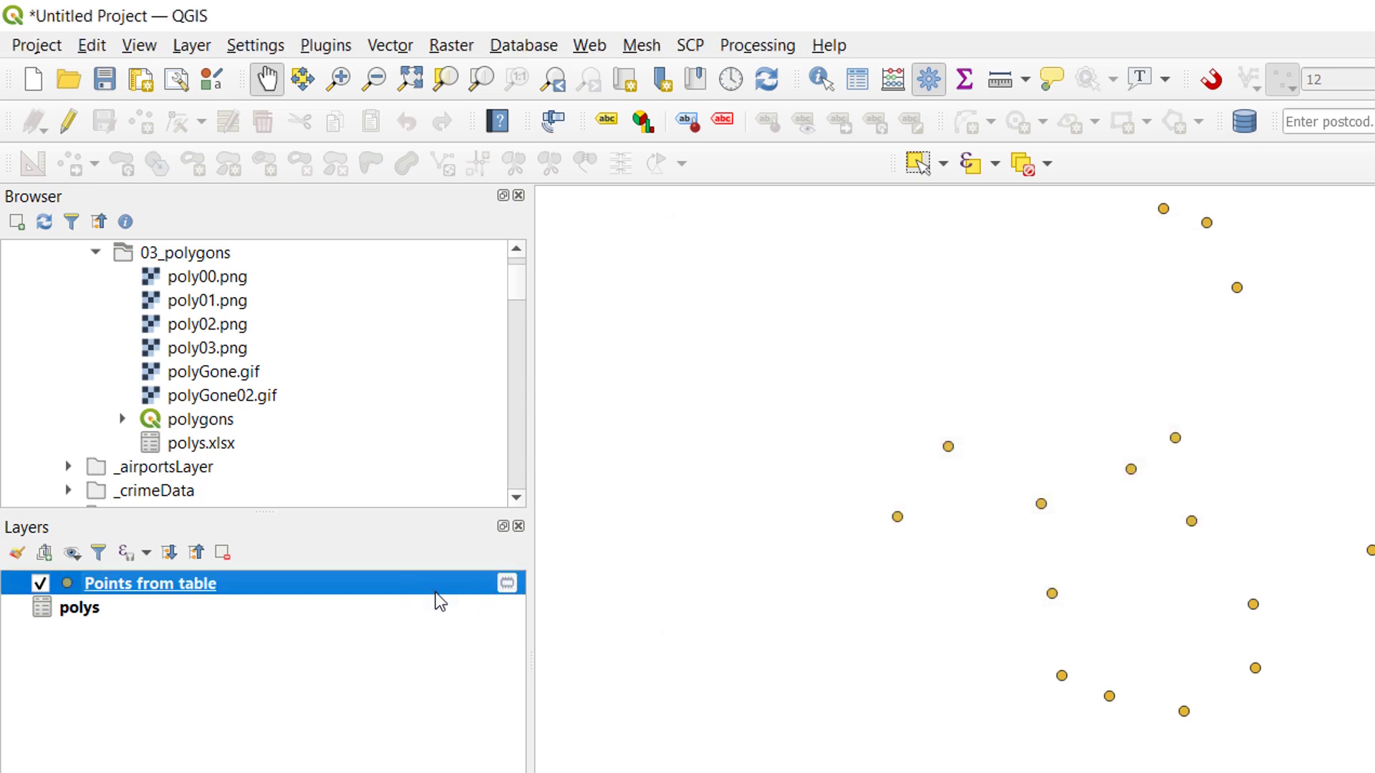
Check the Points from table attribute table, then close it.
right_click(144, 590)
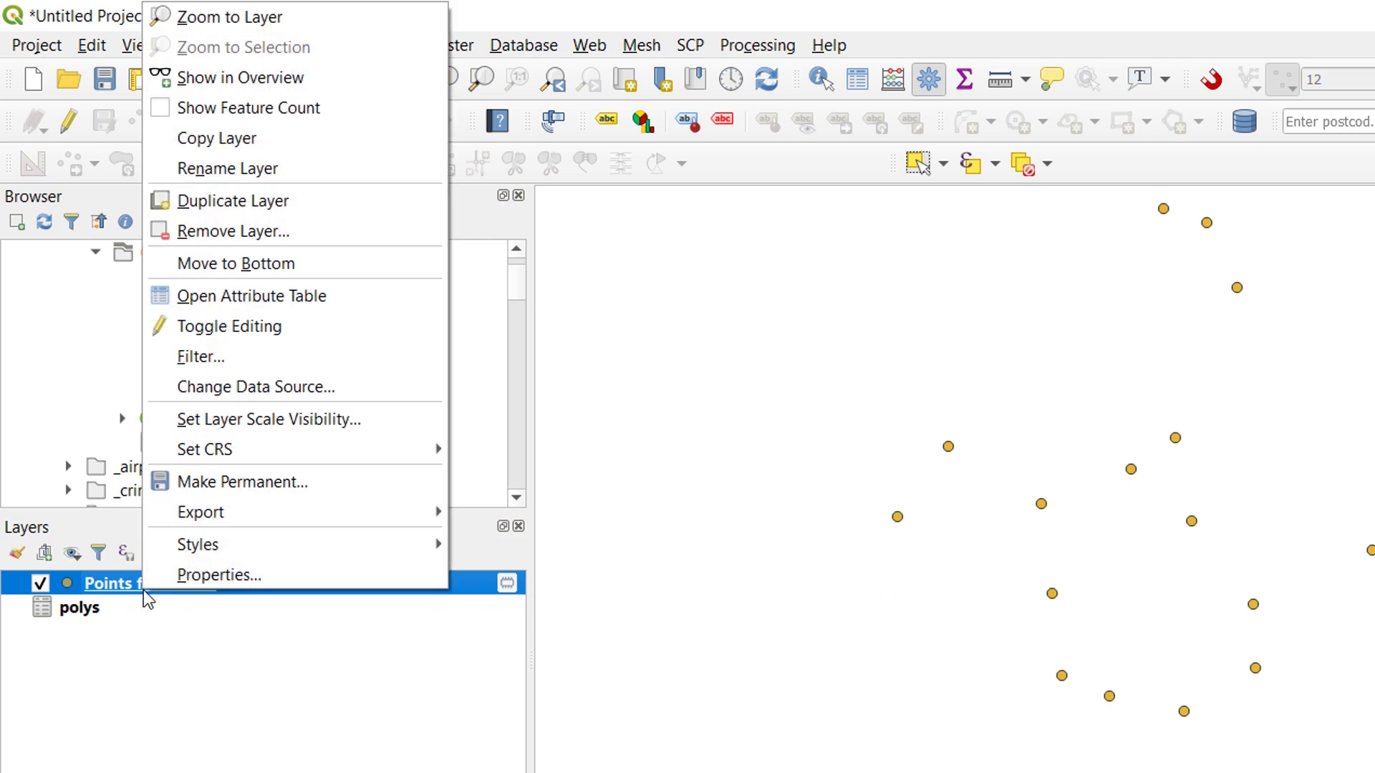
click(240, 295)
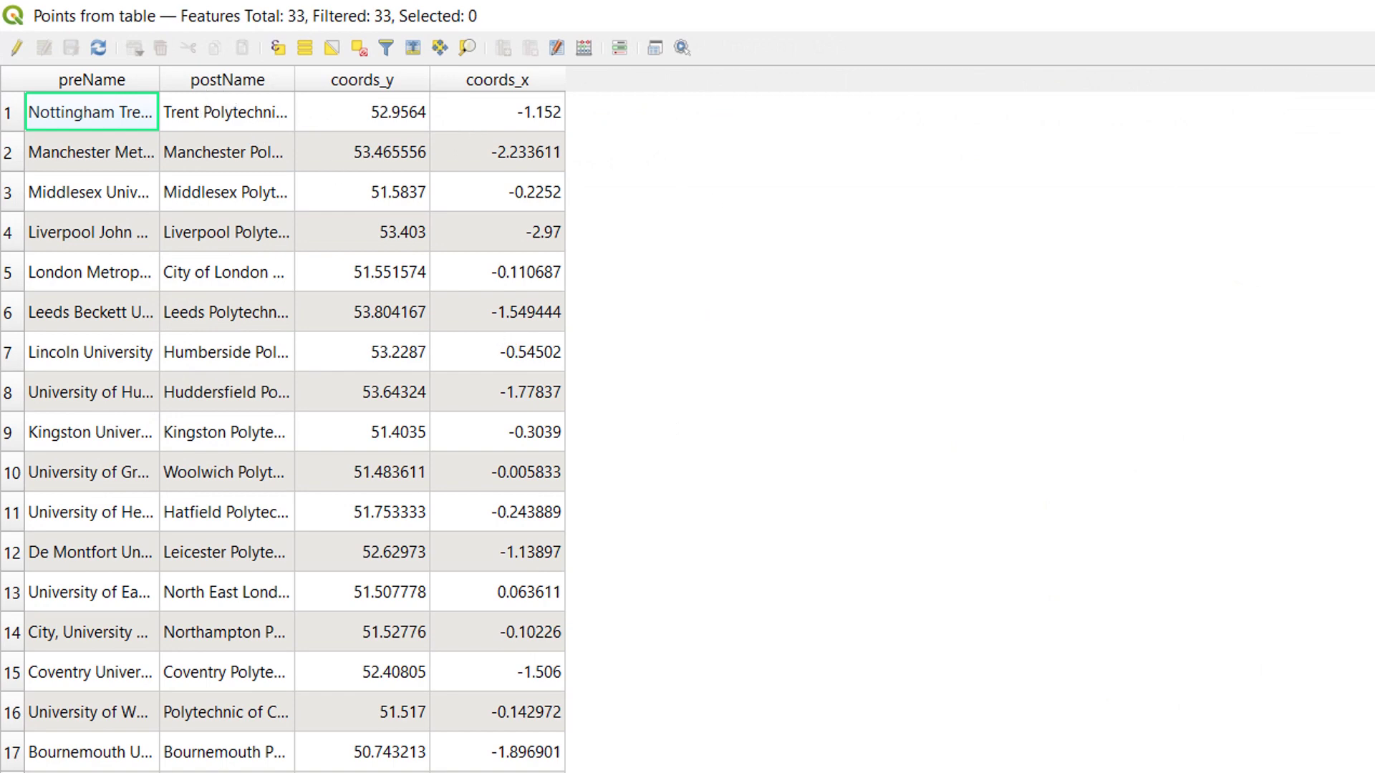
key(Escape)
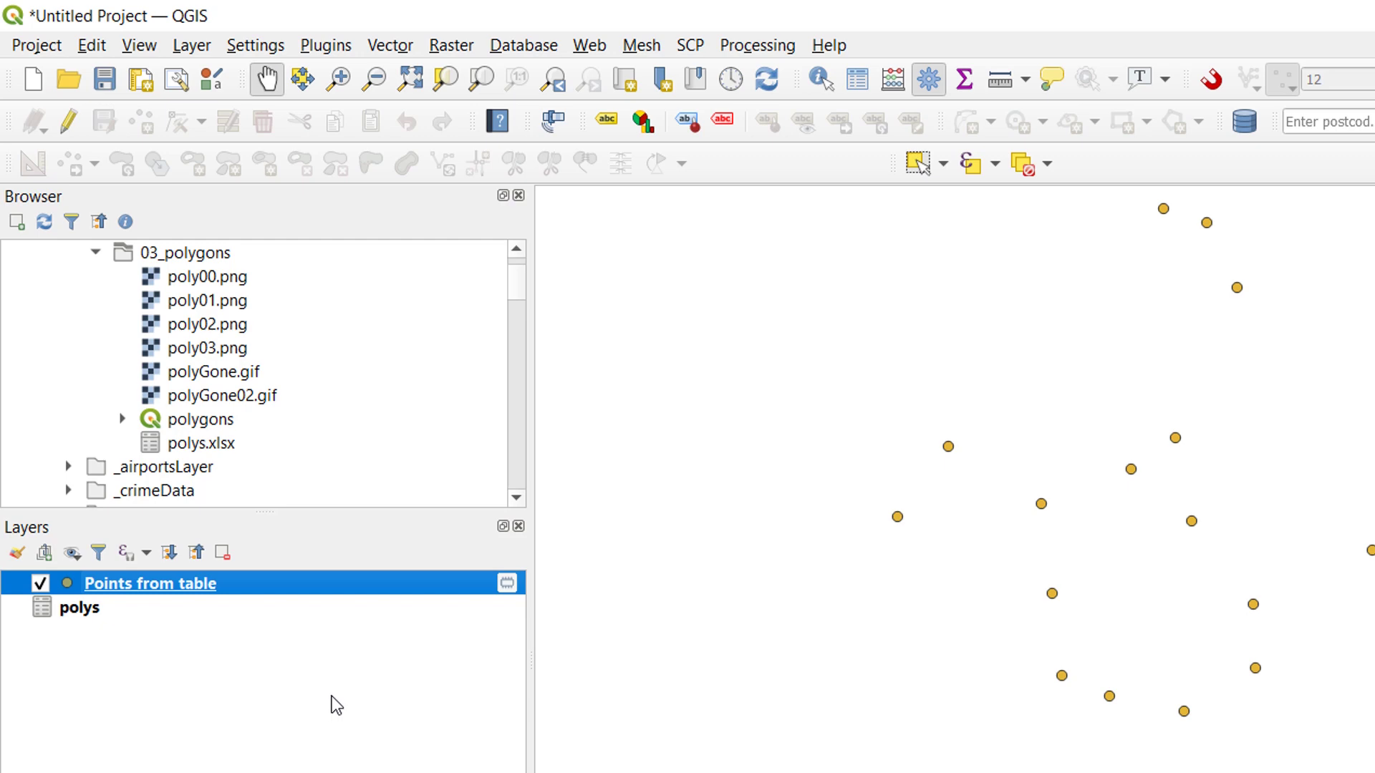
click(202, 48)
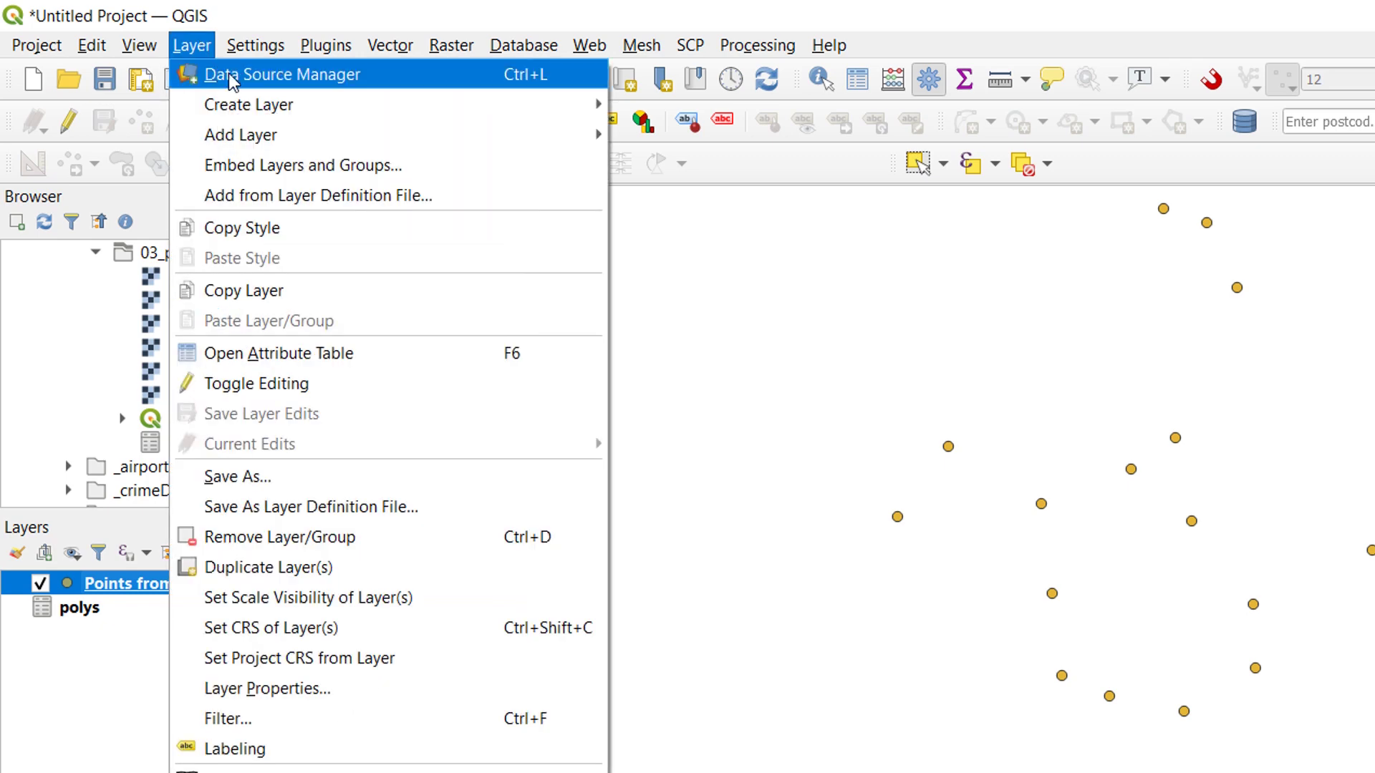
mouse_move(587, 136)
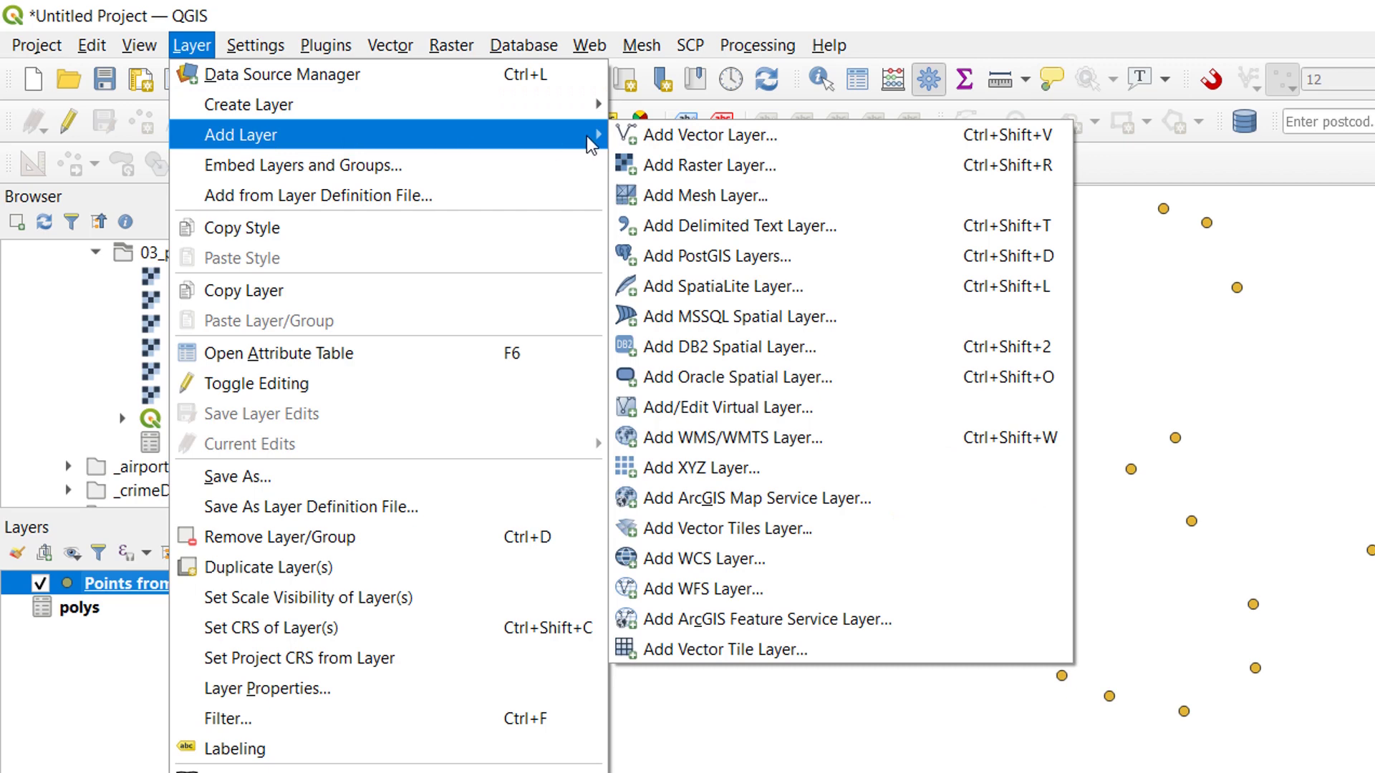
click(754, 230)
drag(794, 495, 789, 193)
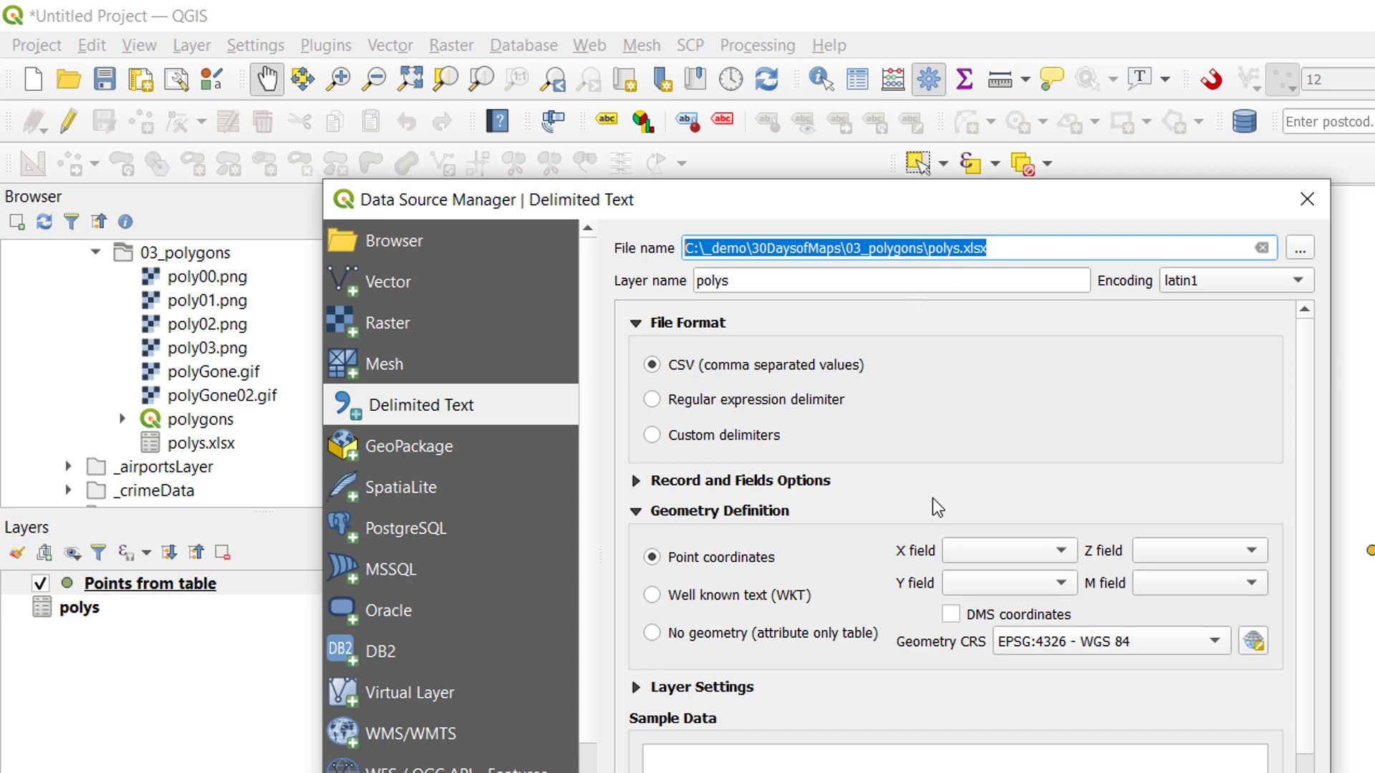
key(Escape)
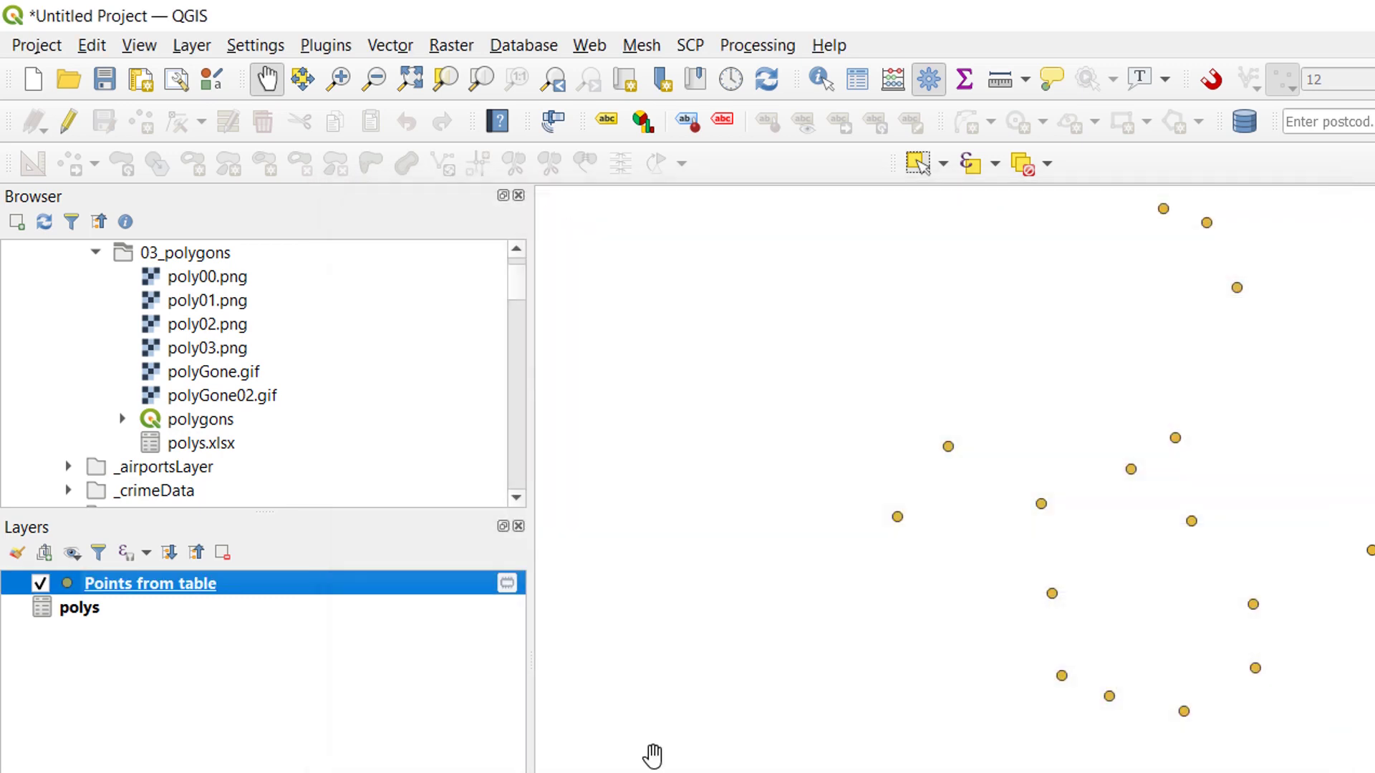
click(200, 452)
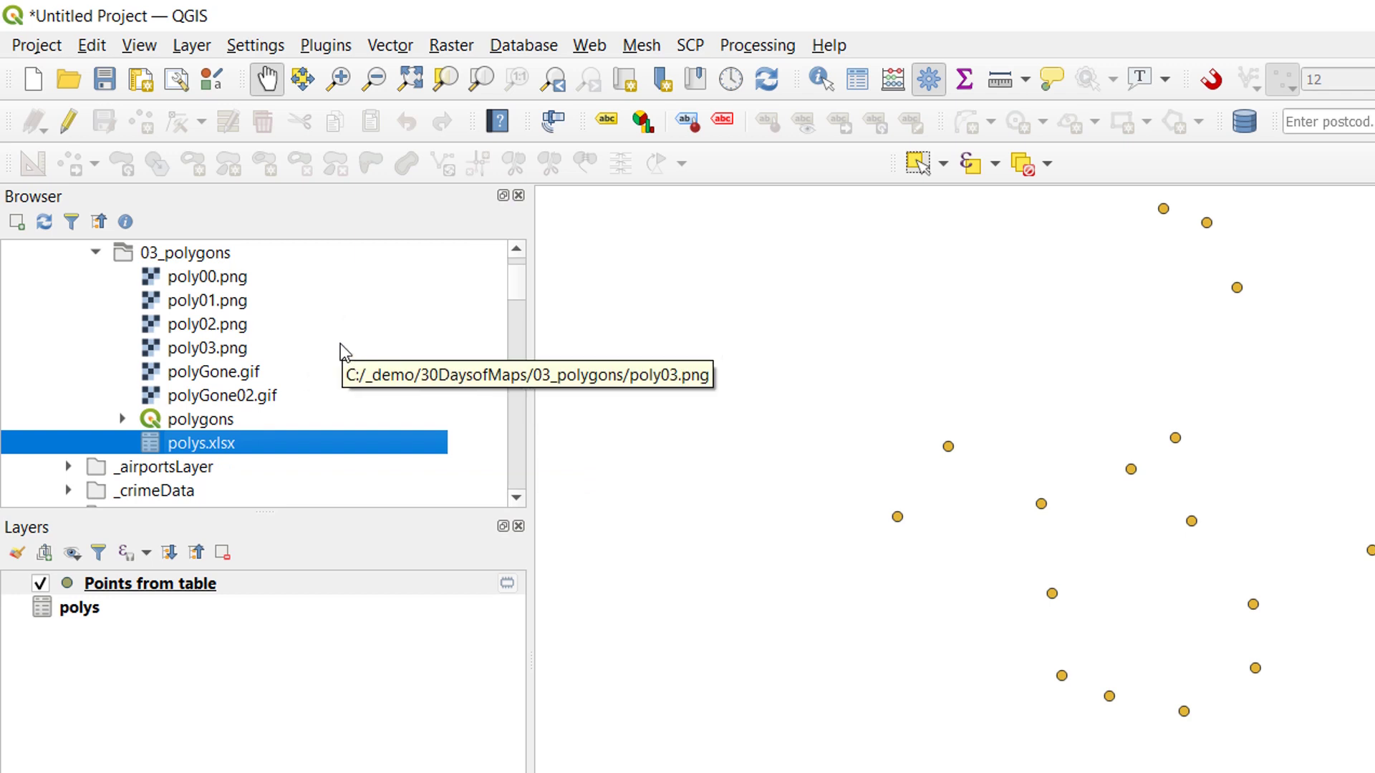
Add the Bing VirtualEarth XYZ basemap beneath the university points layer.
scroll(341, 344, down, 10)
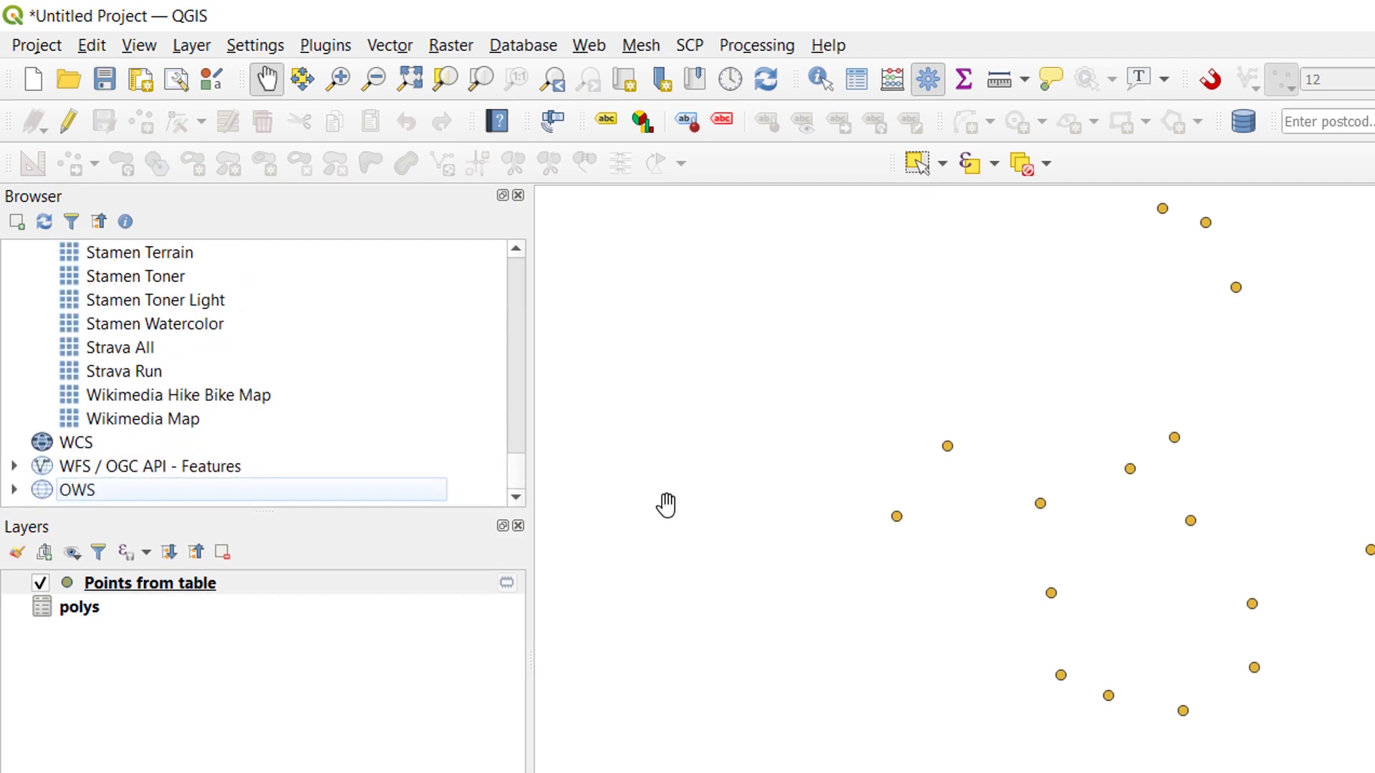
drag(506, 458, 453, 373)
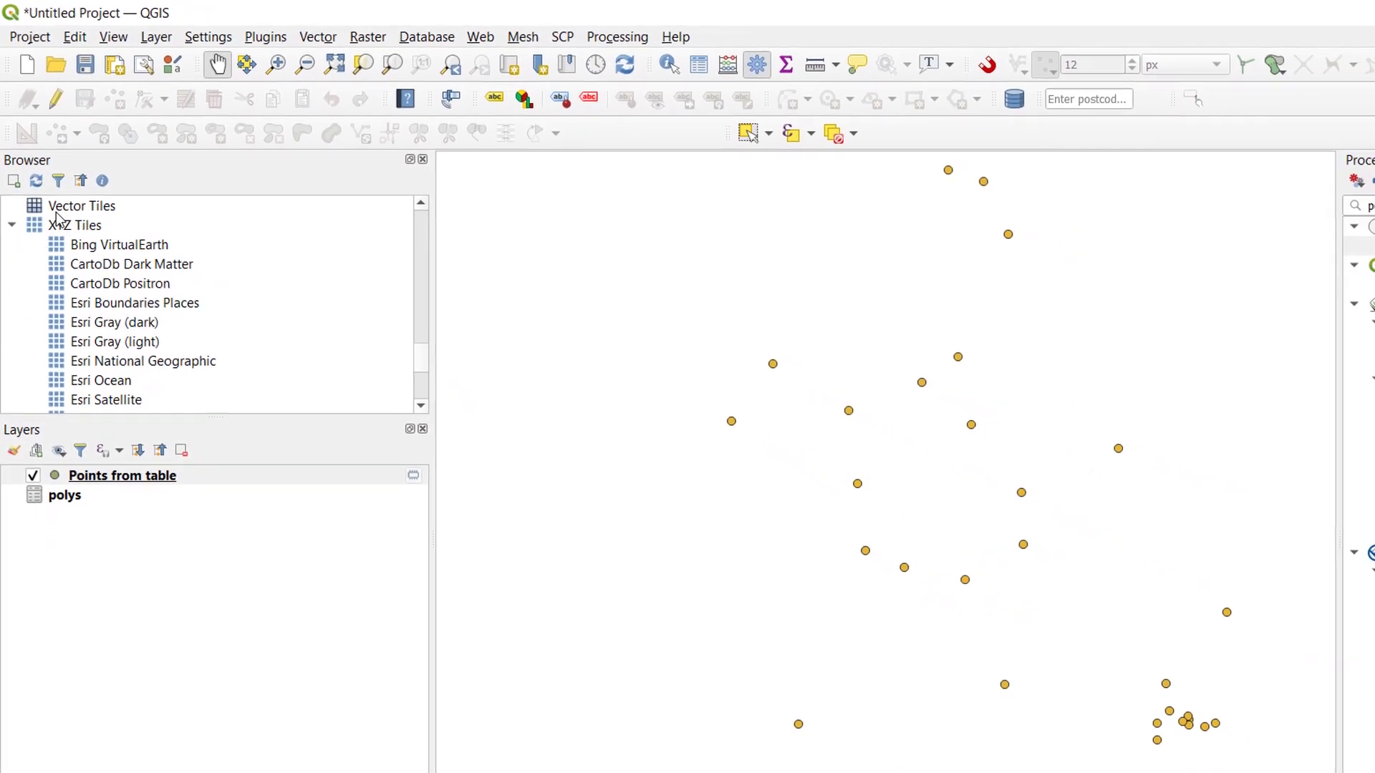
click(130, 266)
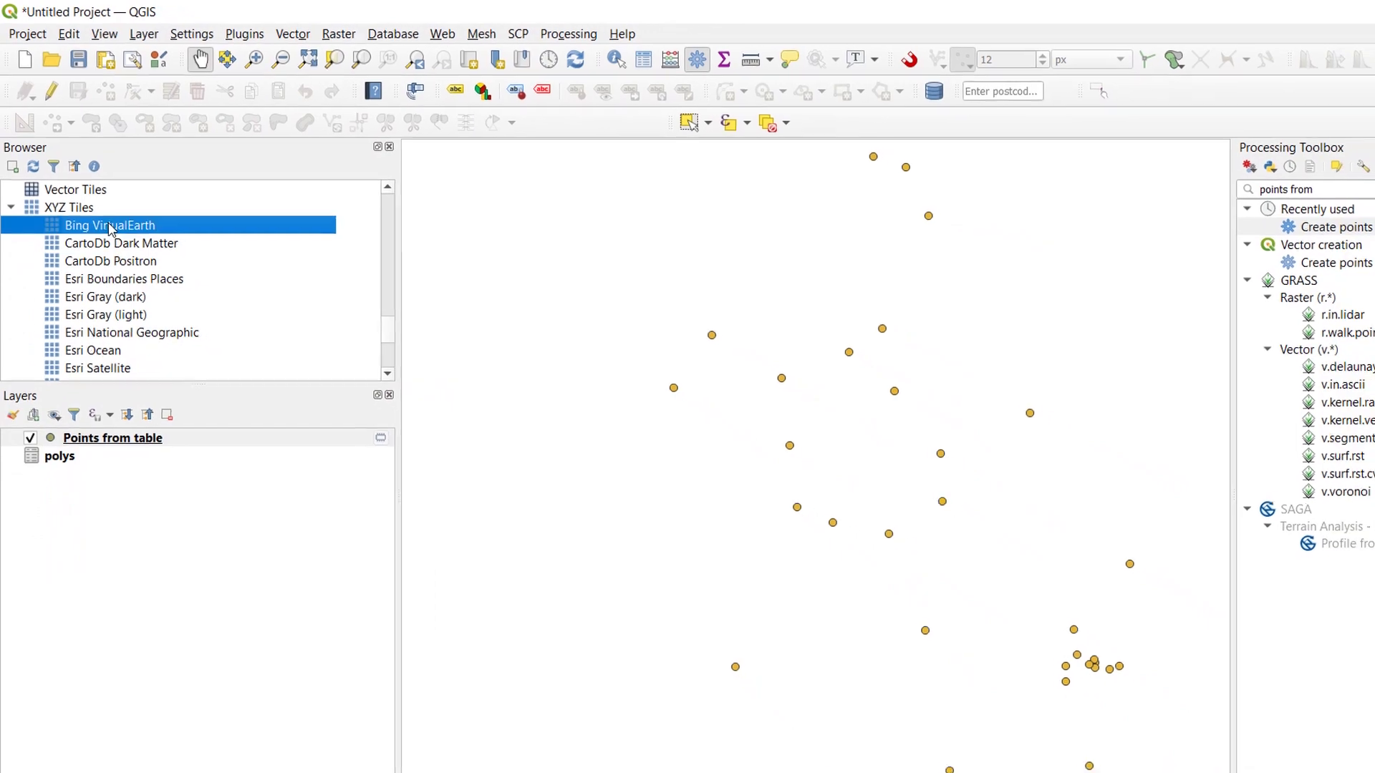
drag(111, 229, 104, 503)
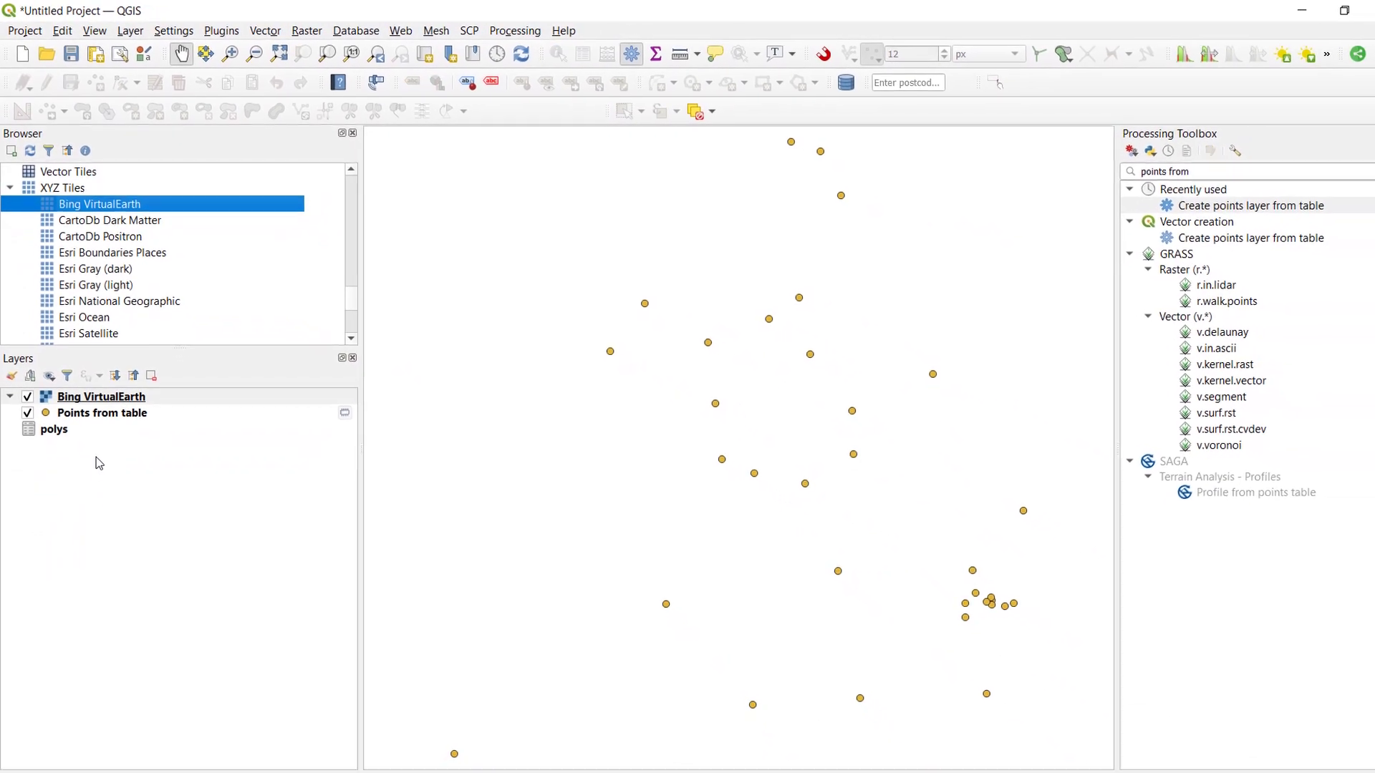
drag(101, 397, 98, 441)
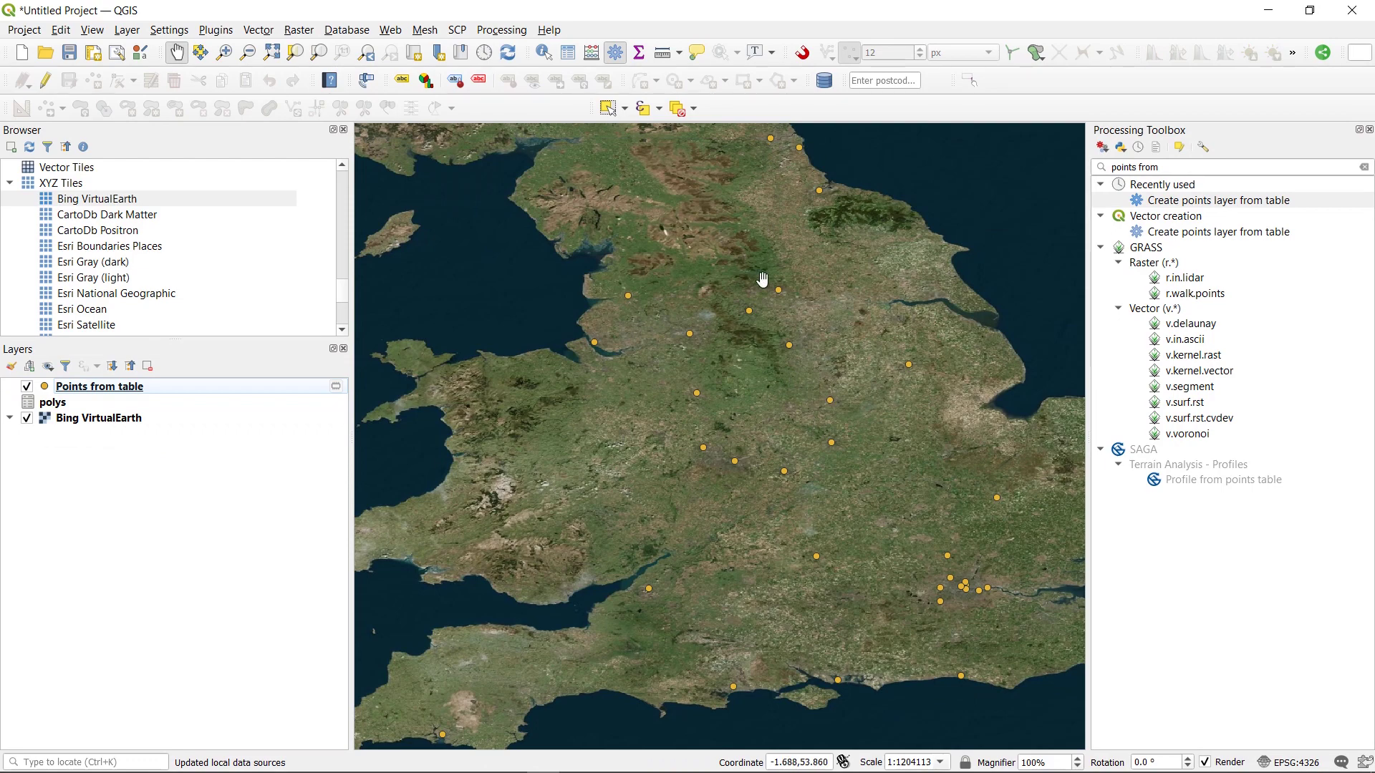
scroll(747, 321, down, 2)
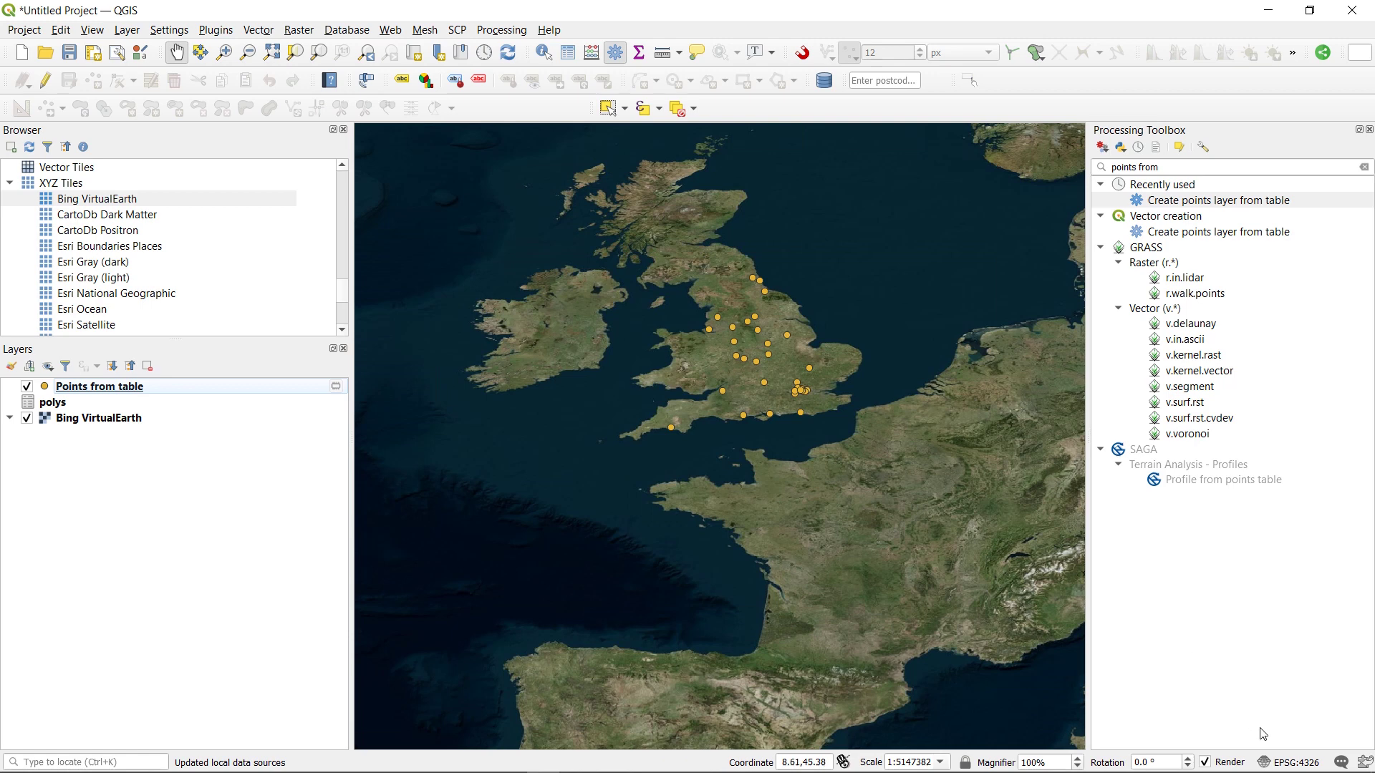
Set the project CRS to EPSG:3857 WGS 84 / Pseudo-Mercator and centre the map on England.
click(1307, 765)
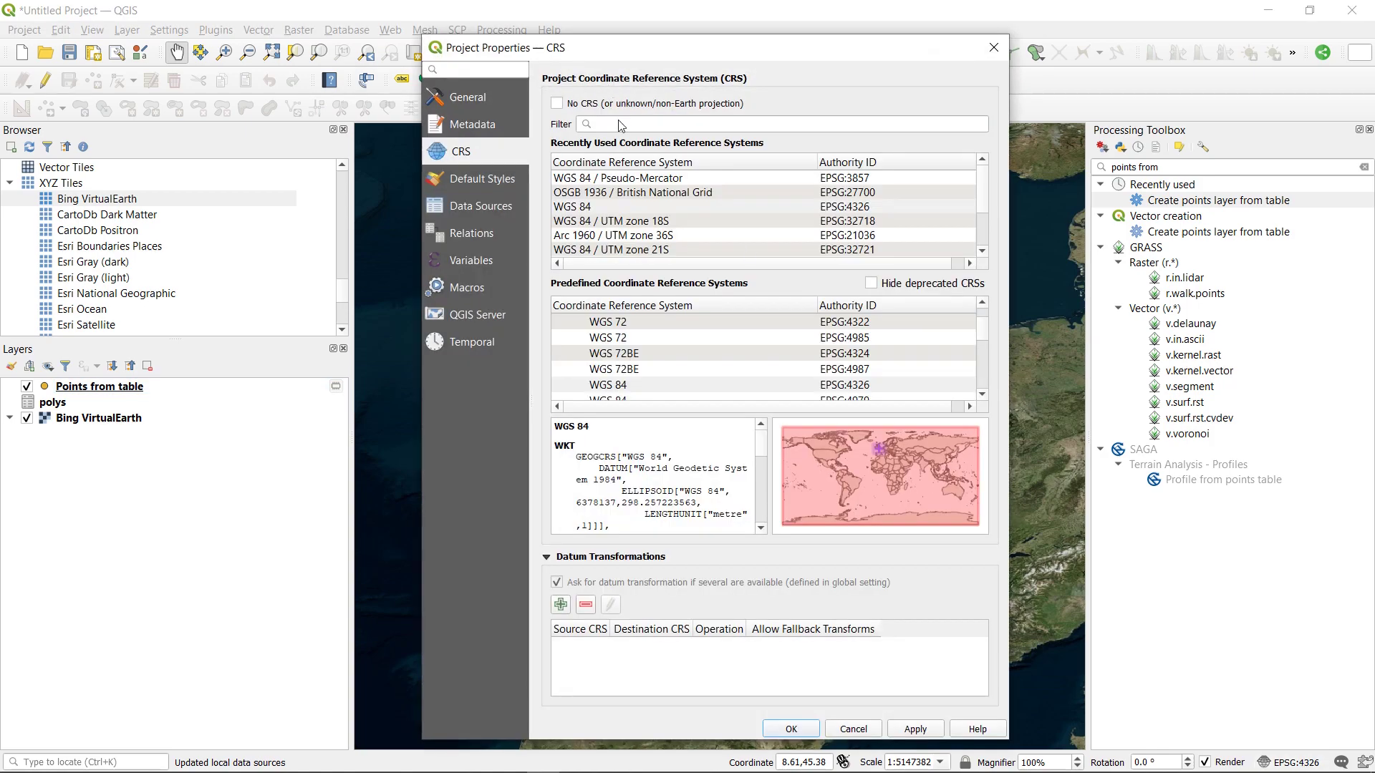
click(618, 124)
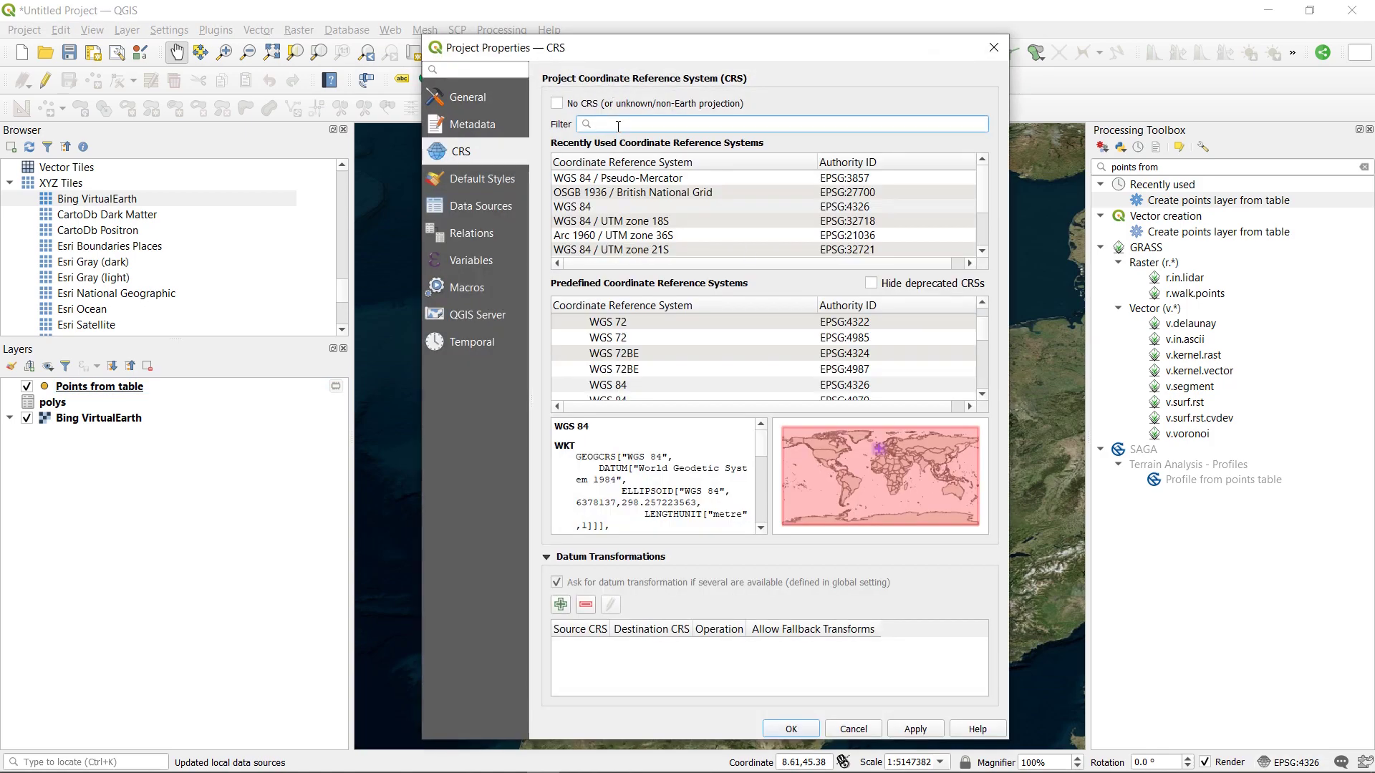
text(3857)
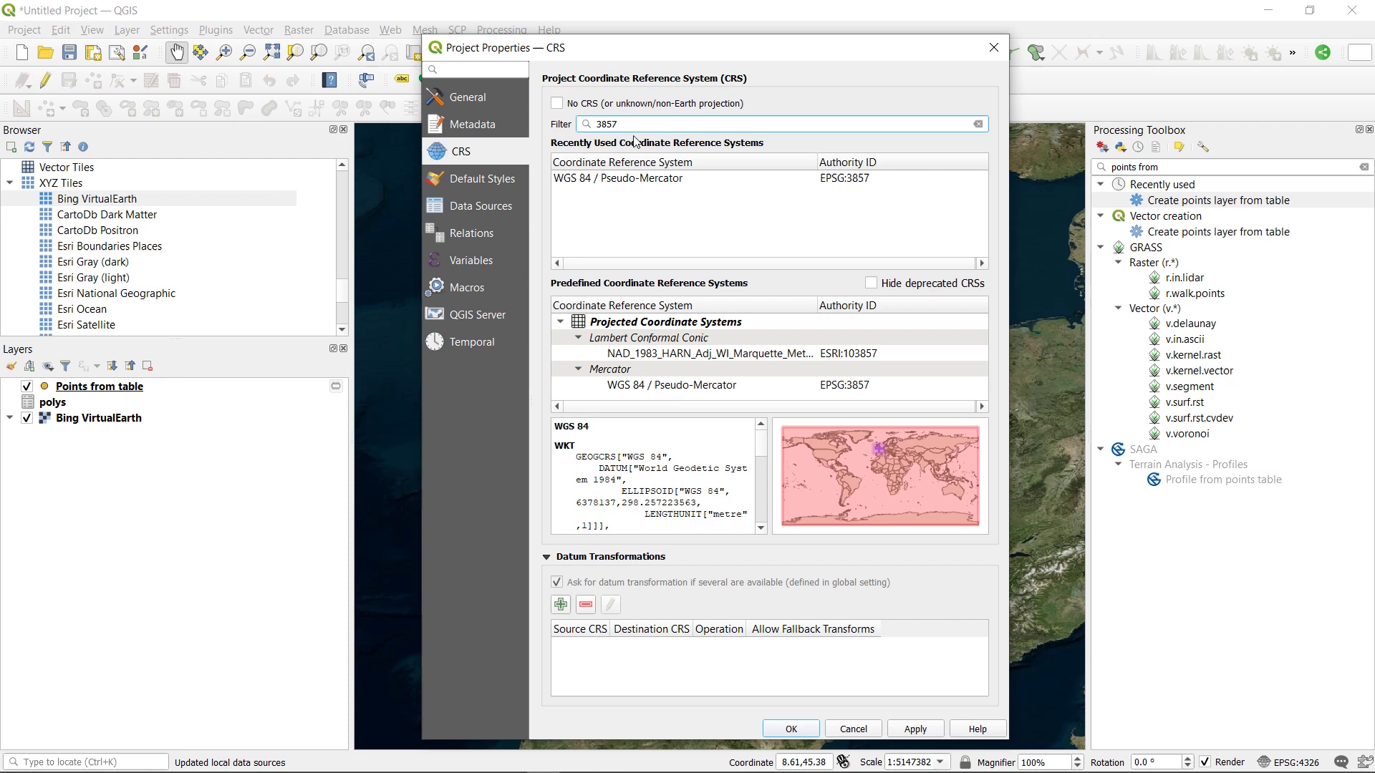
click(703, 387)
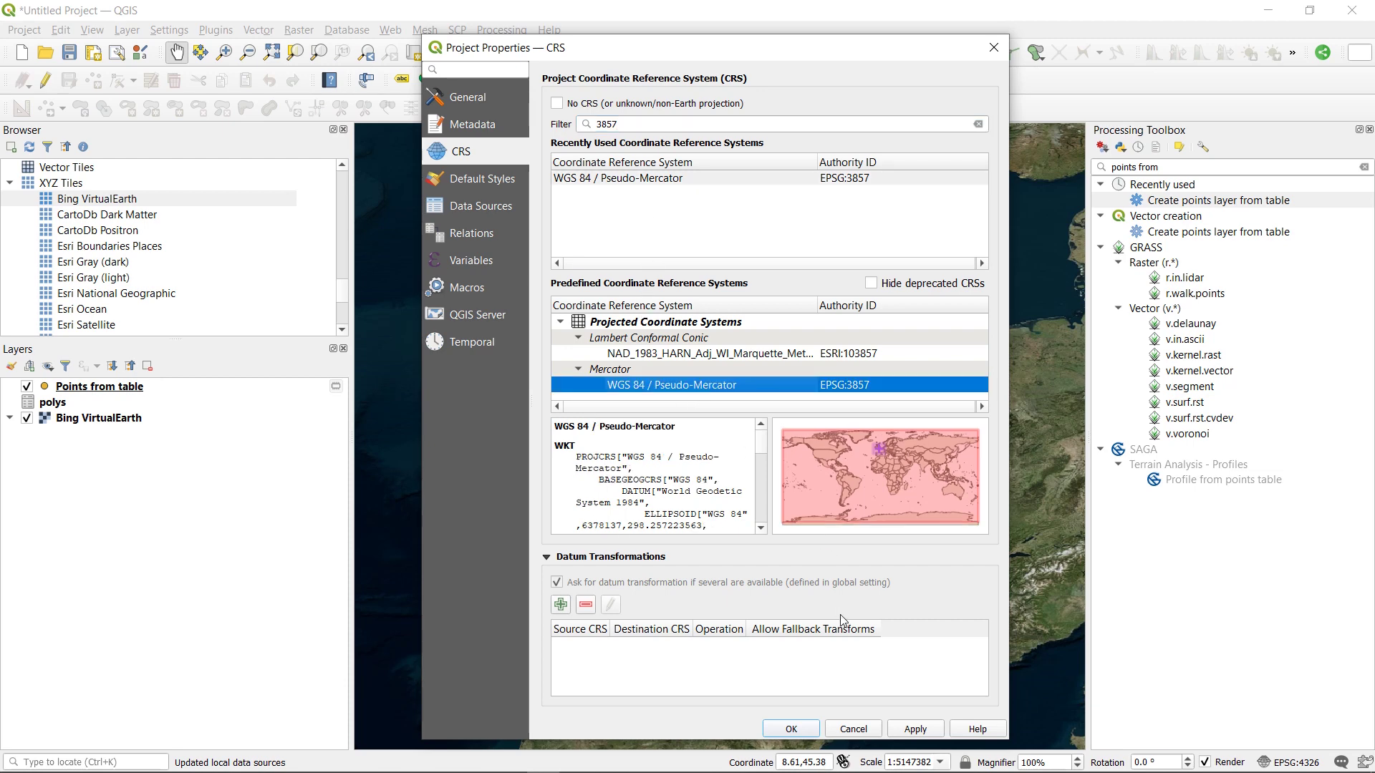
click(801, 730)
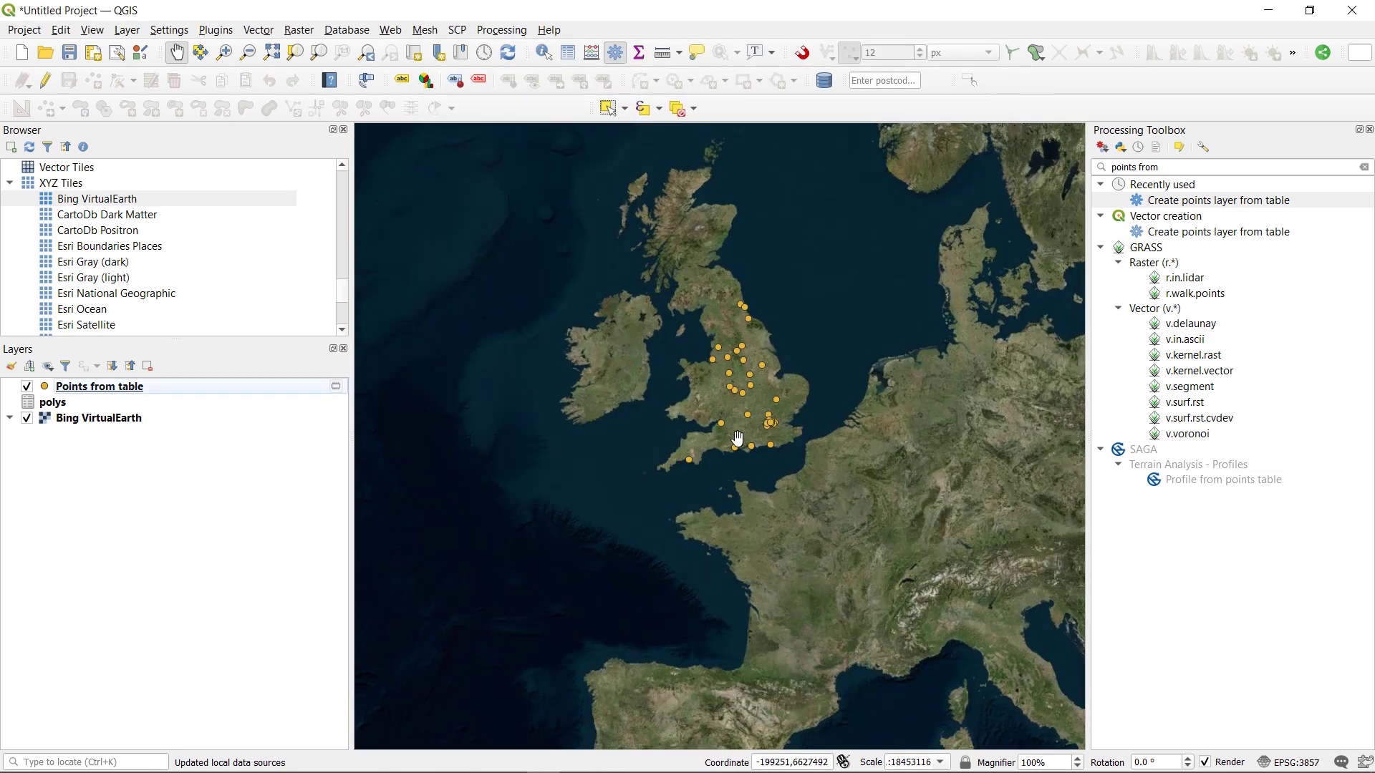
drag(717, 359, 723, 440)
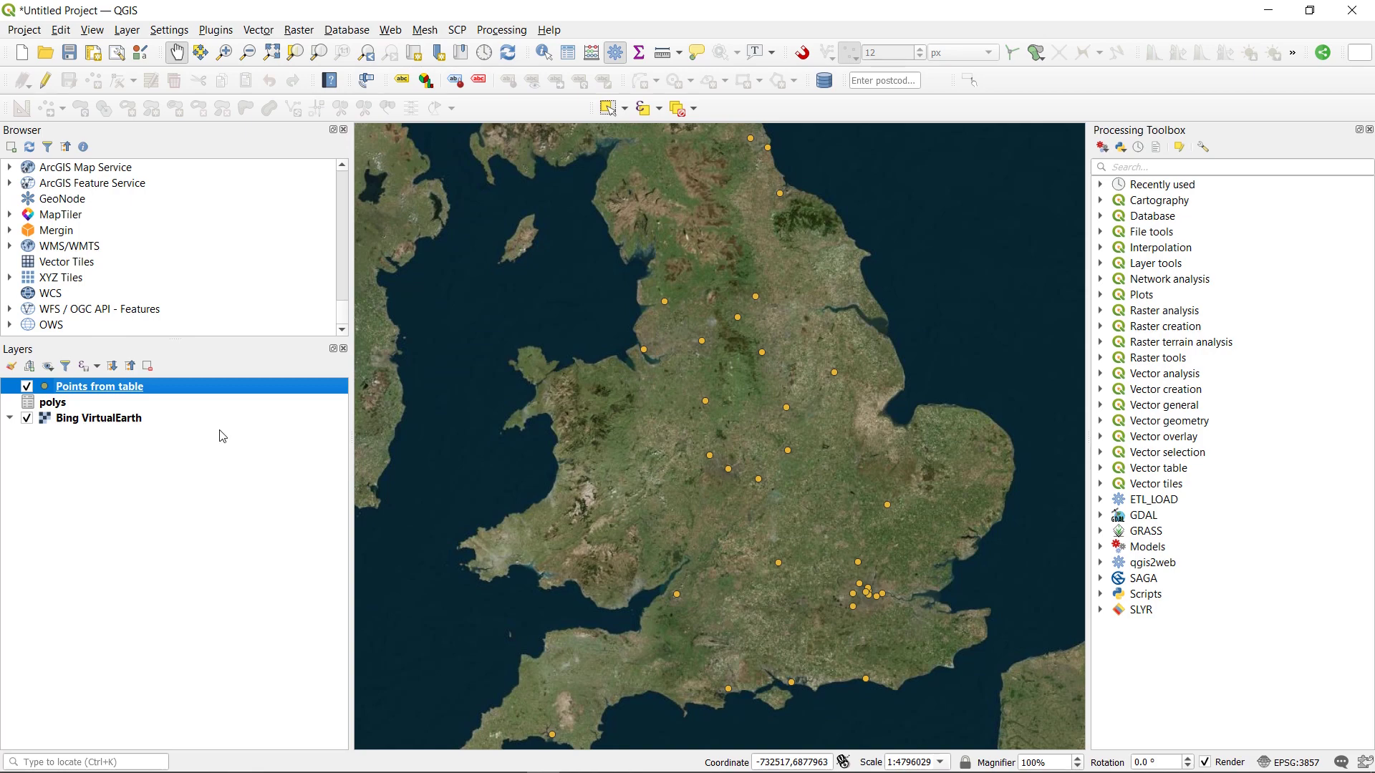
Open the Points from table attribute table, reposition its window, and enable editing.
right_click(162, 392)
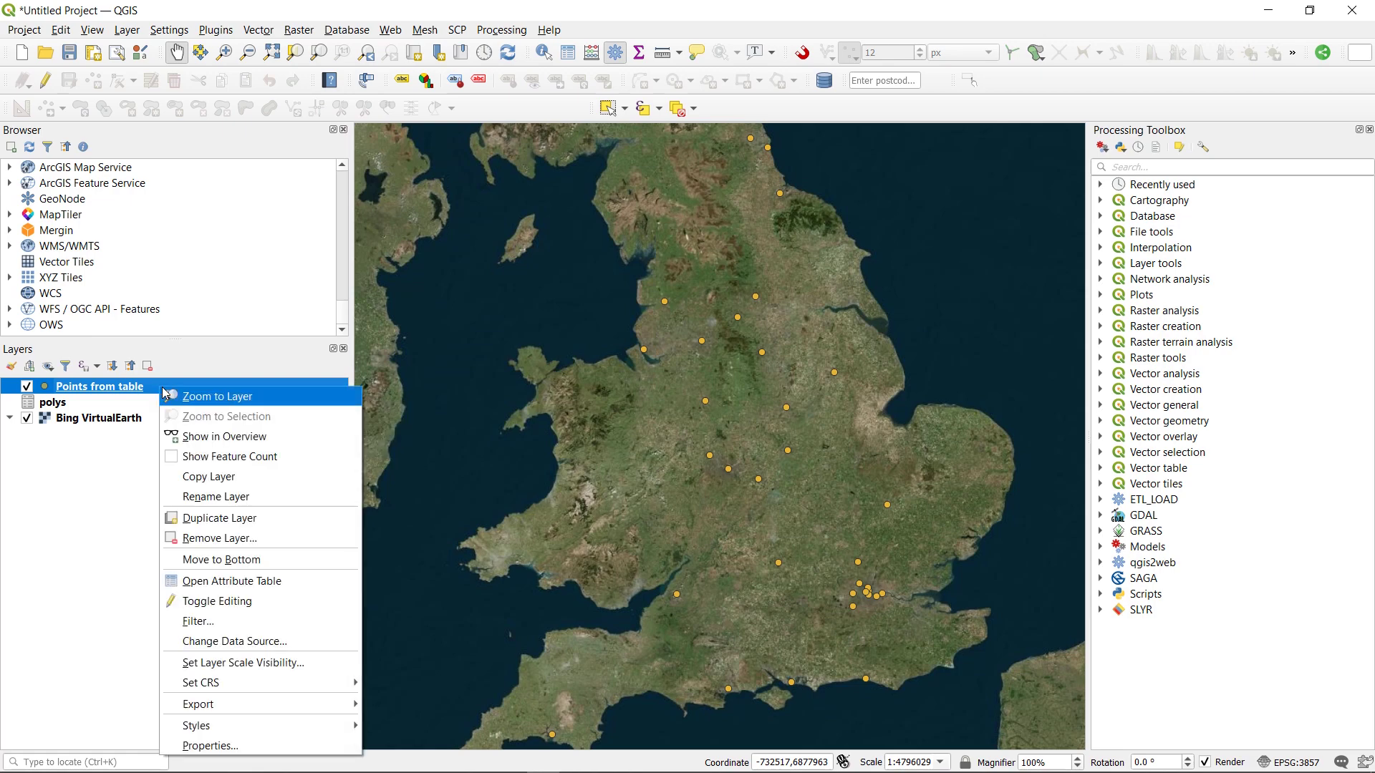
click(207, 580)
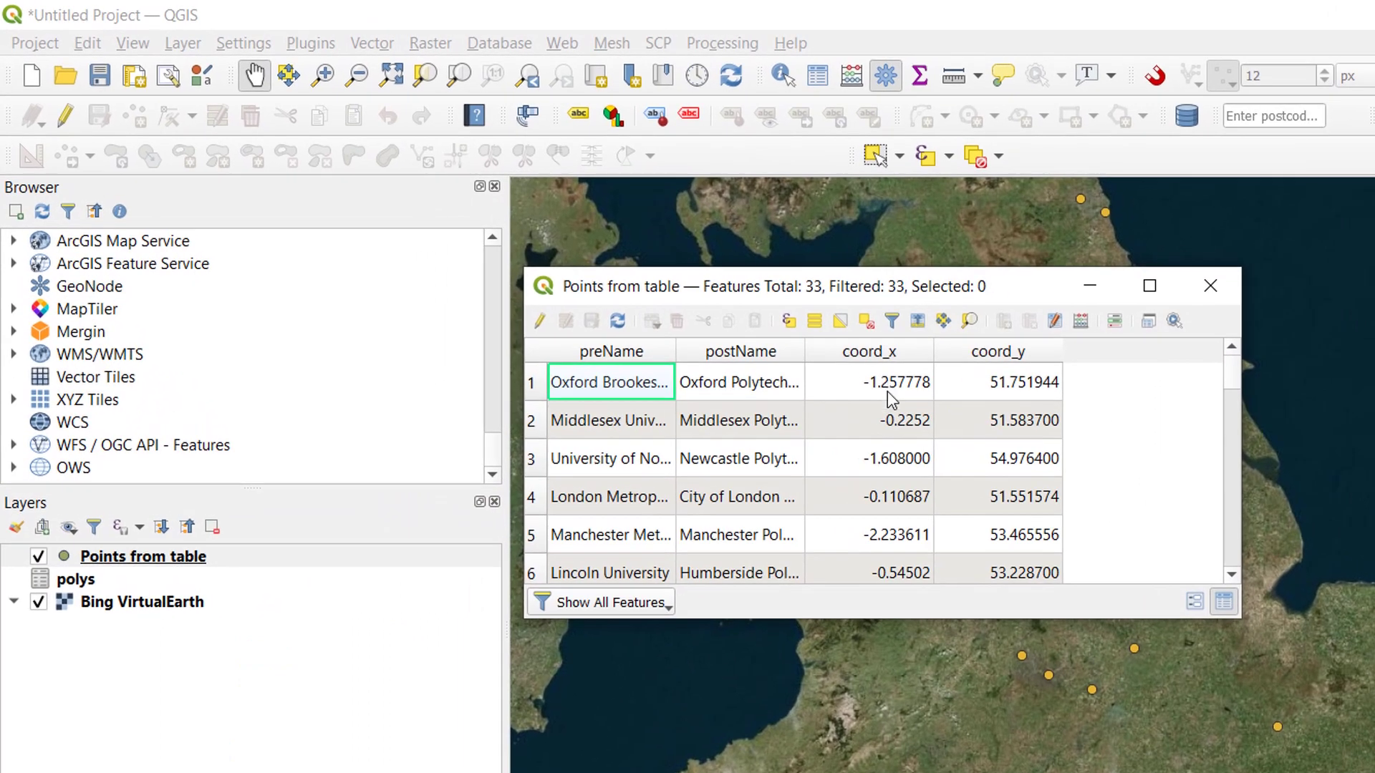
drag(979, 284, 642, 307)
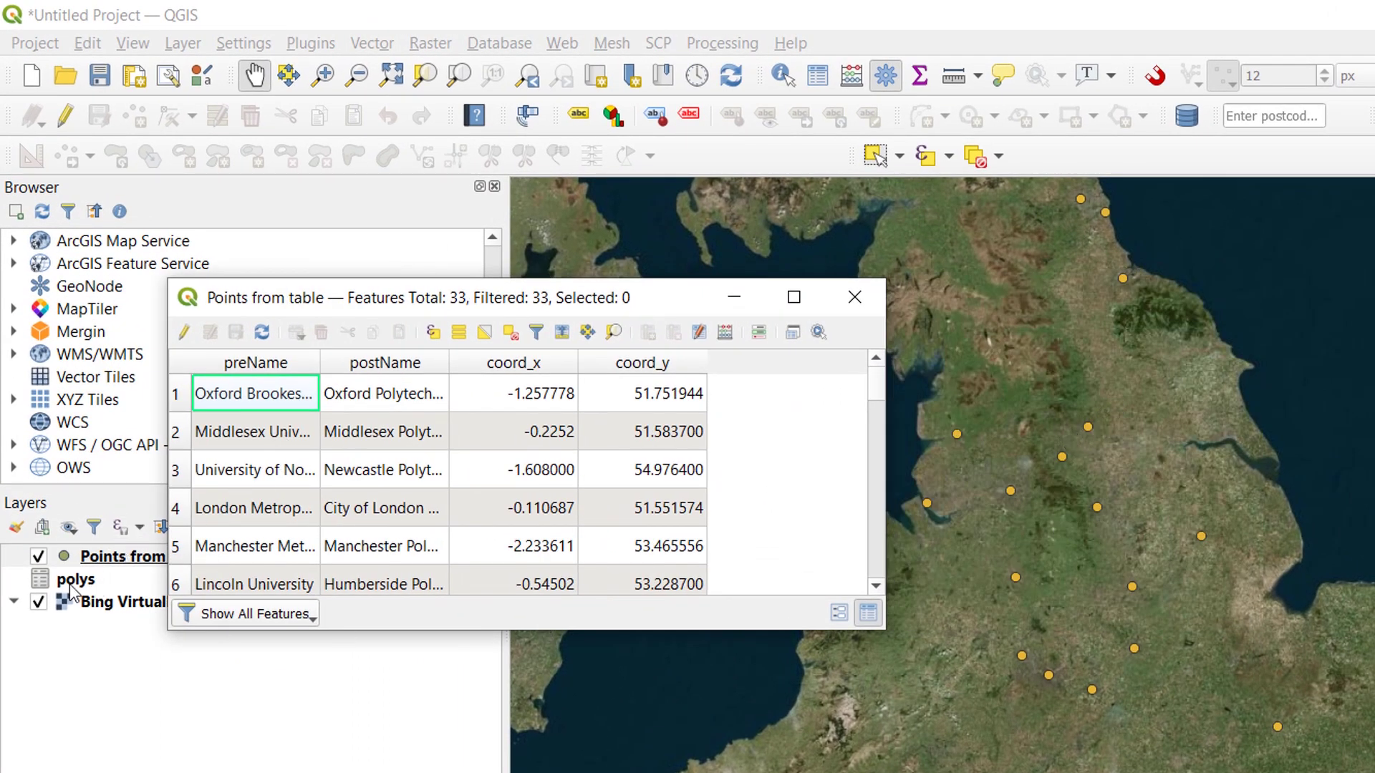
drag(669, 298, 805, 259)
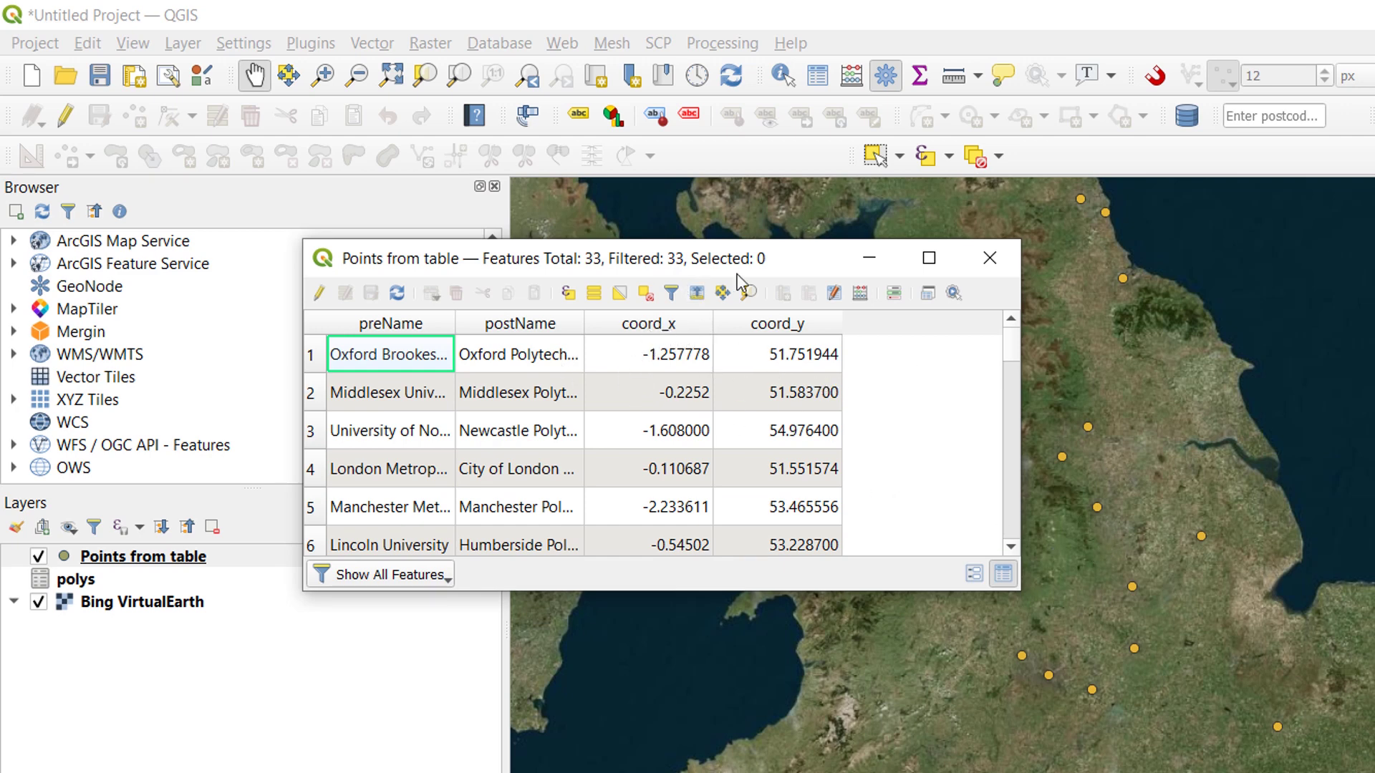
drag(812, 262, 798, 322)
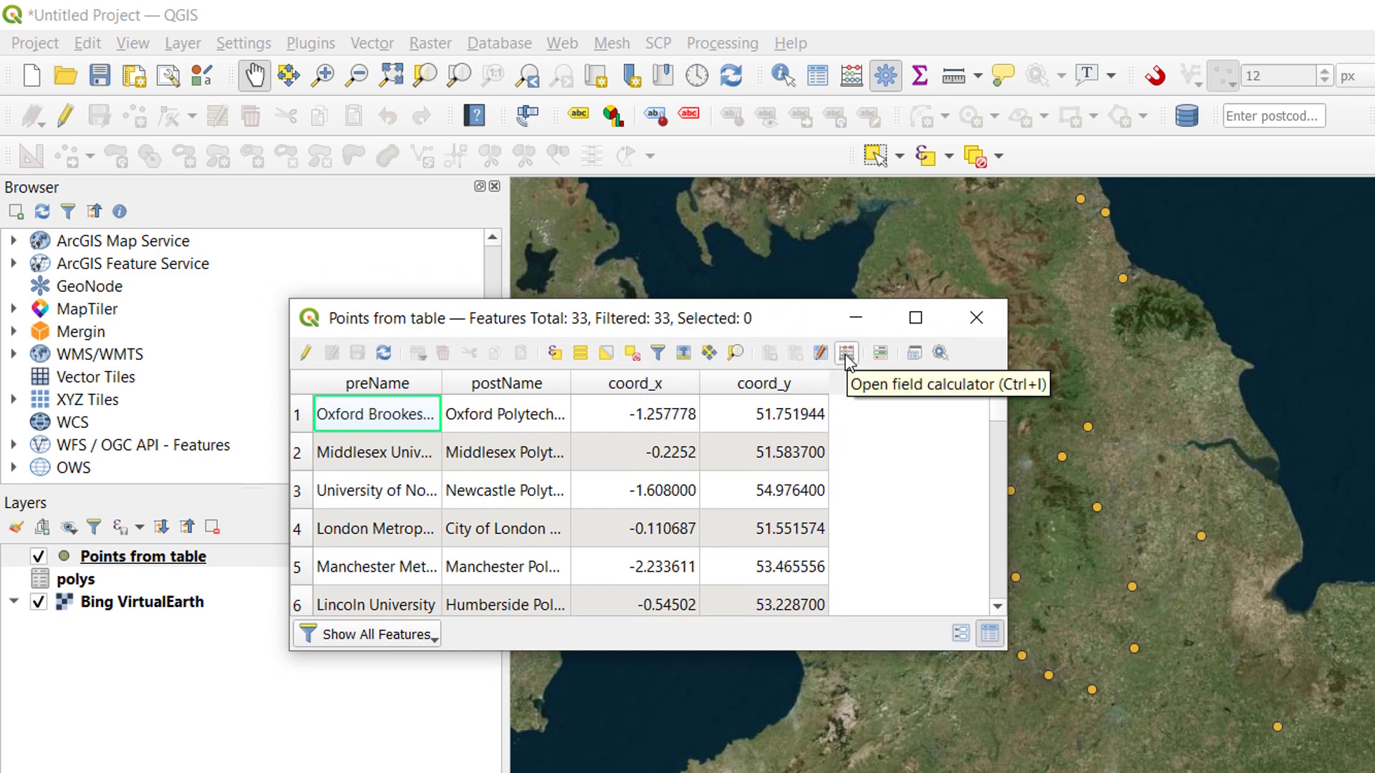
click(304, 353)
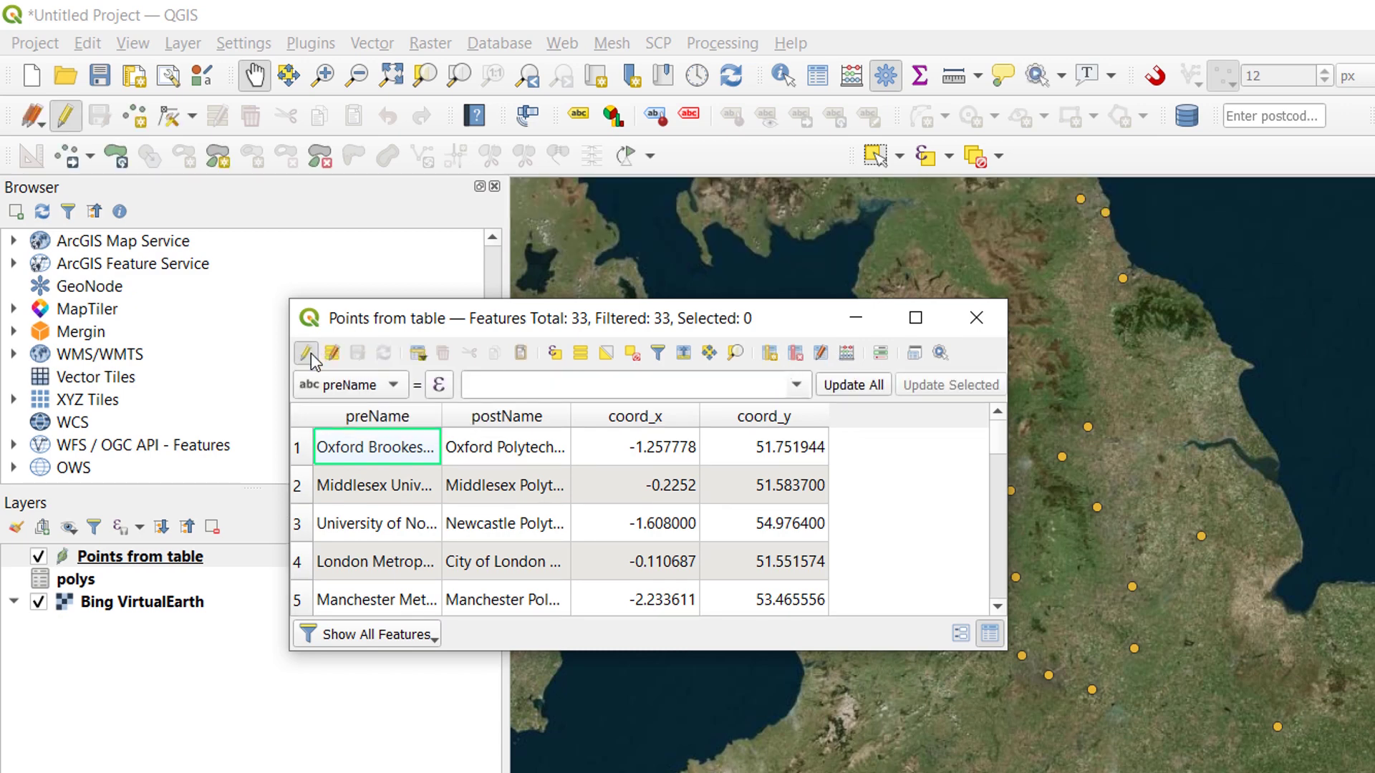
Delete the coord_x and coord_y fields, save the edits, and stop editing.
click(797, 355)
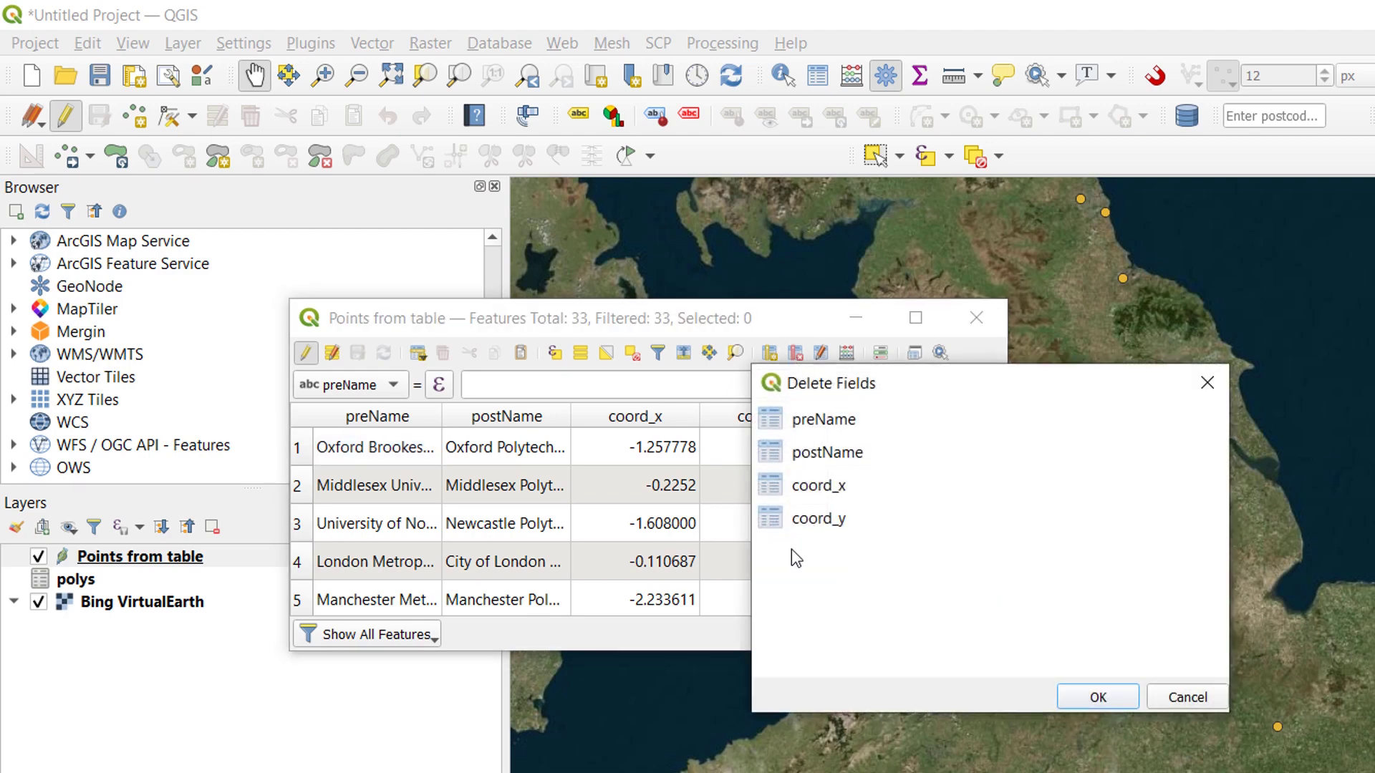
click(823, 486)
ctrl+click(825, 520)
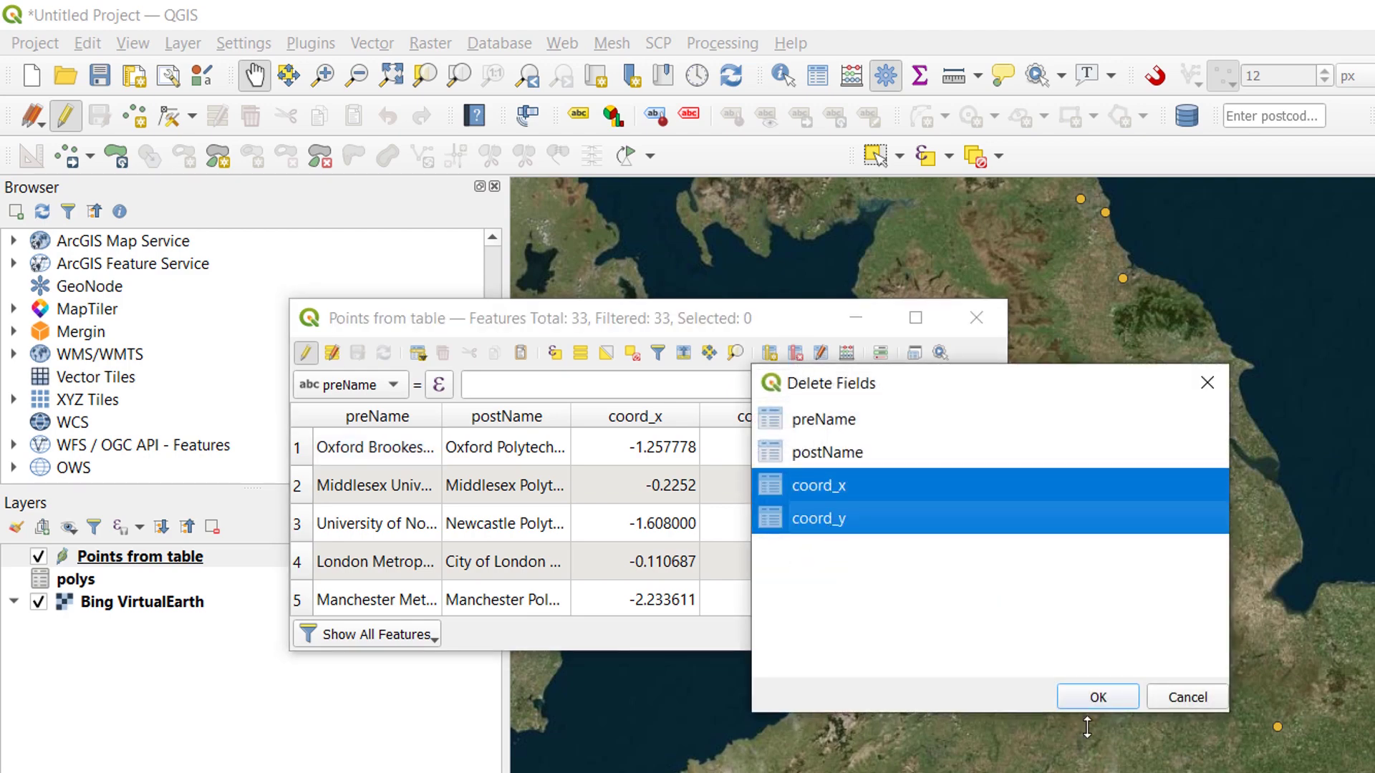
click(1096, 698)
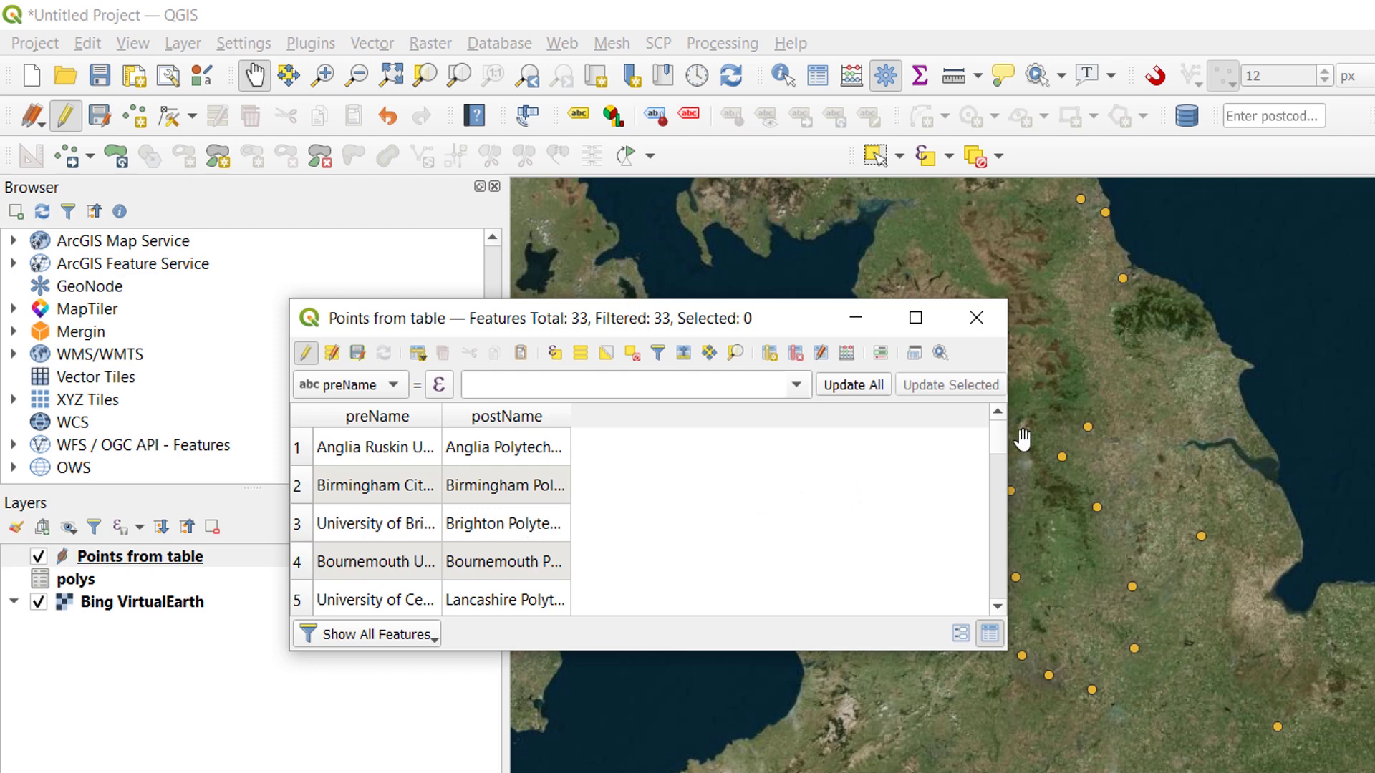
click(357, 353)
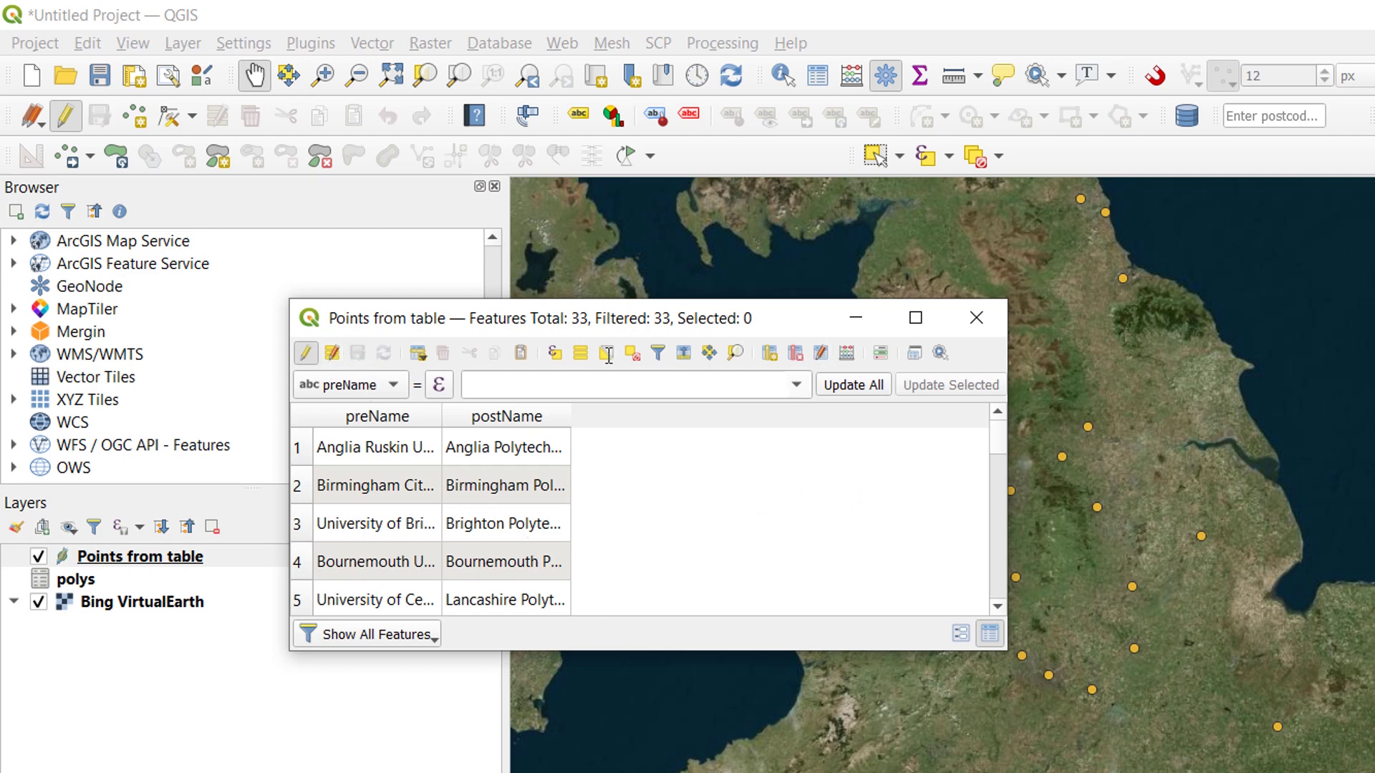
click(306, 353)
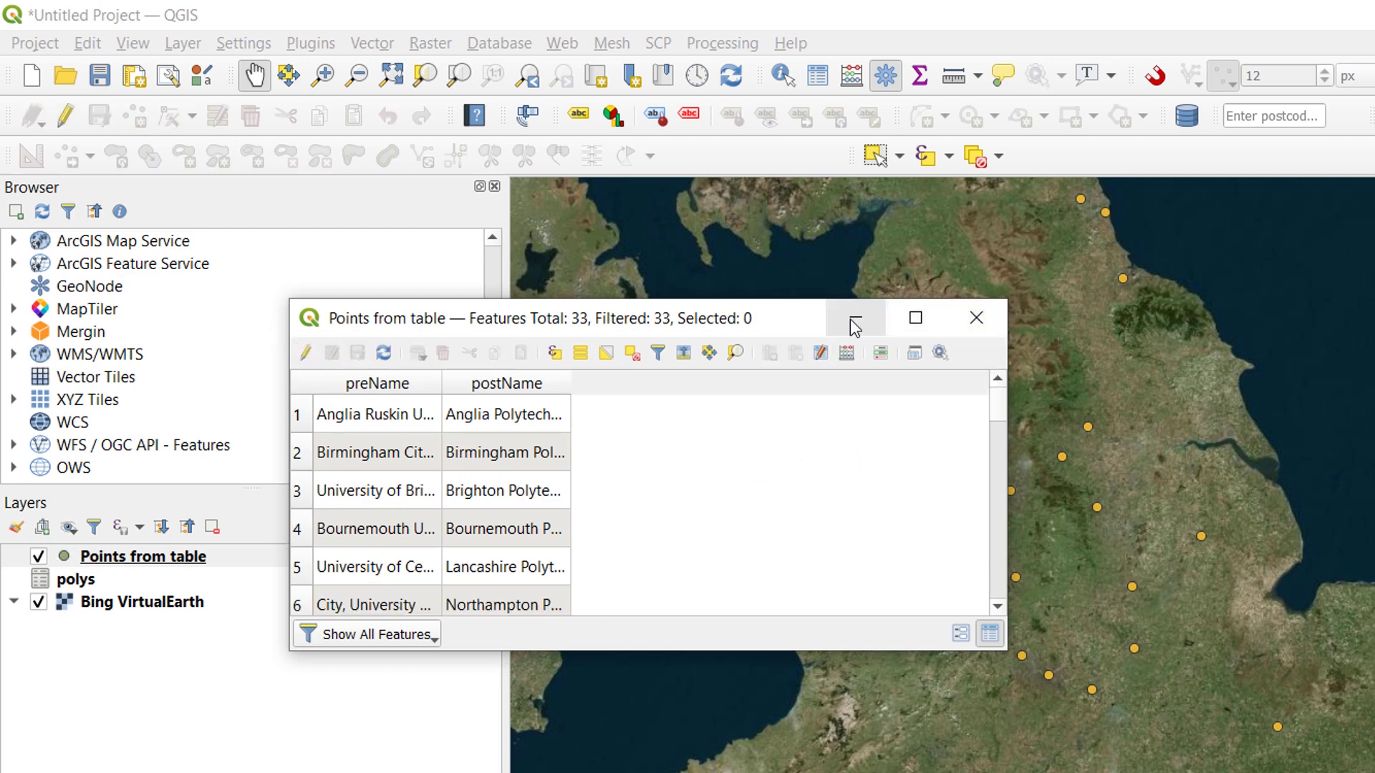
Move the attribute table window toward the bottom-left to reveal the map.
drag(793, 318, 1113, 336)
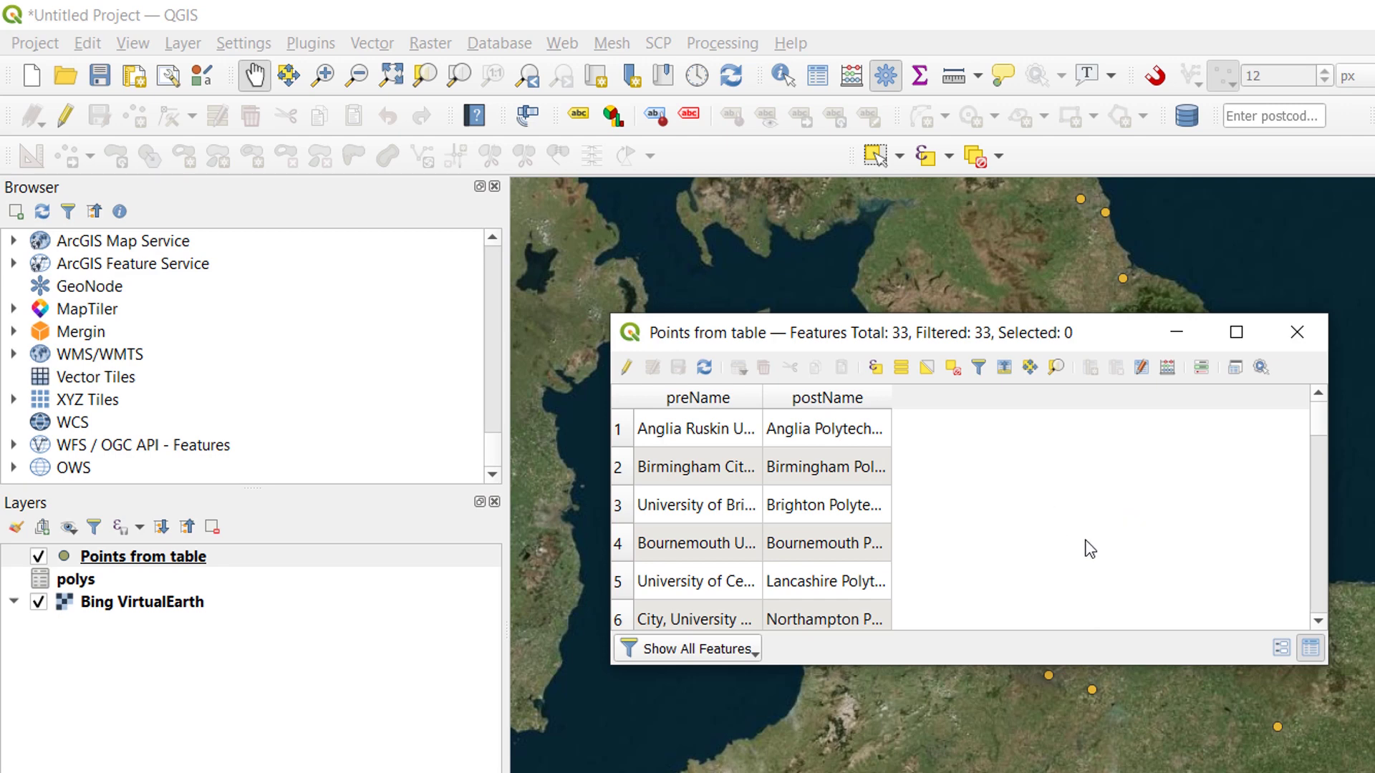
drag(1098, 336, 994, 423)
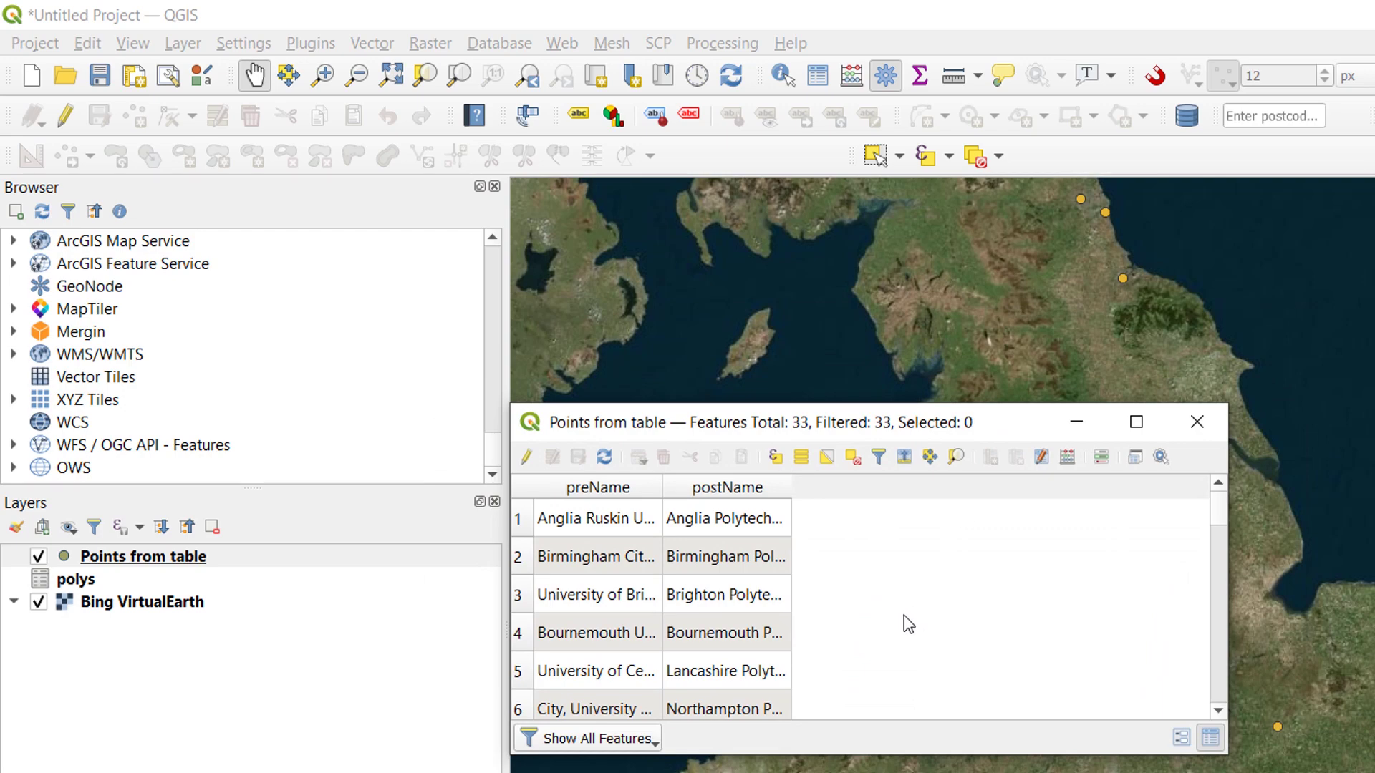
drag(1013, 431, 940, 337)
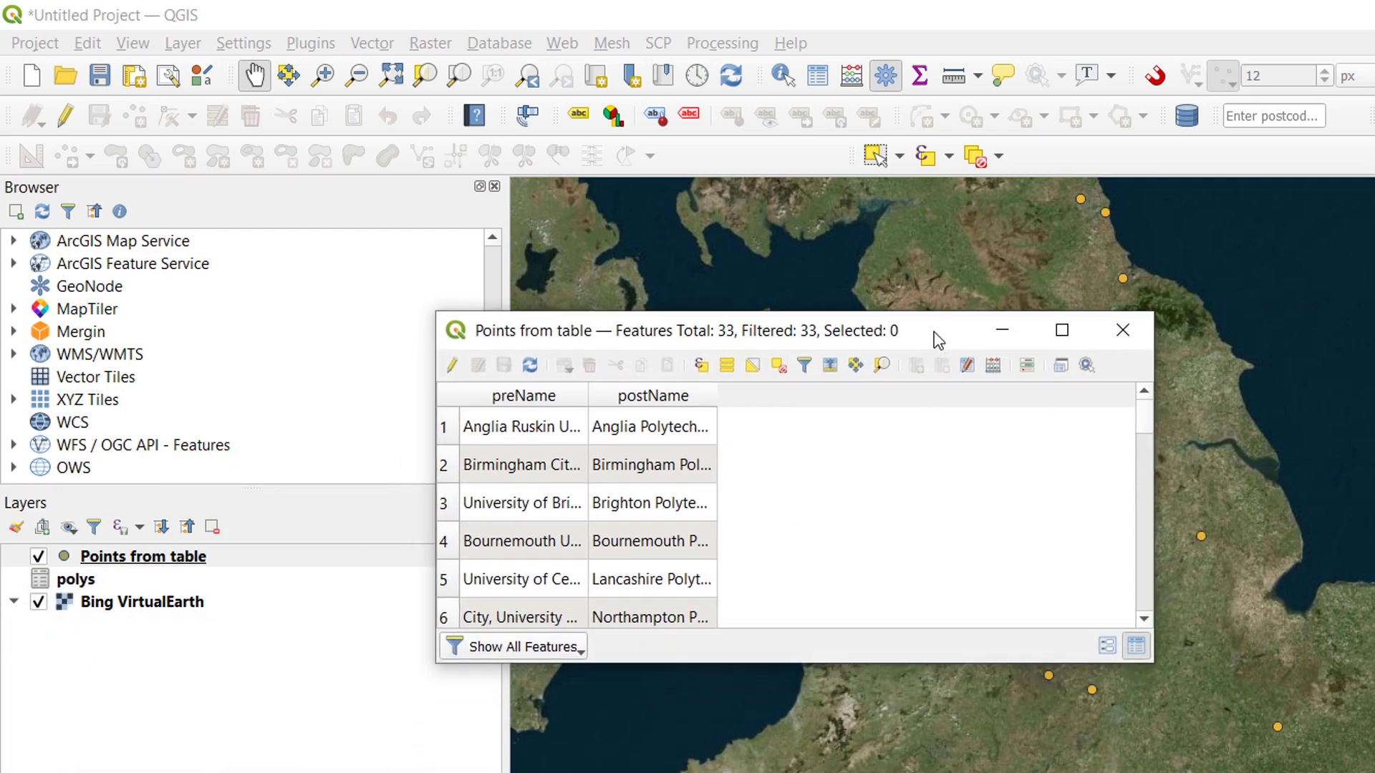
In the Field Calculator, define a new decimal field x_coord with precision 6.
click(993, 366)
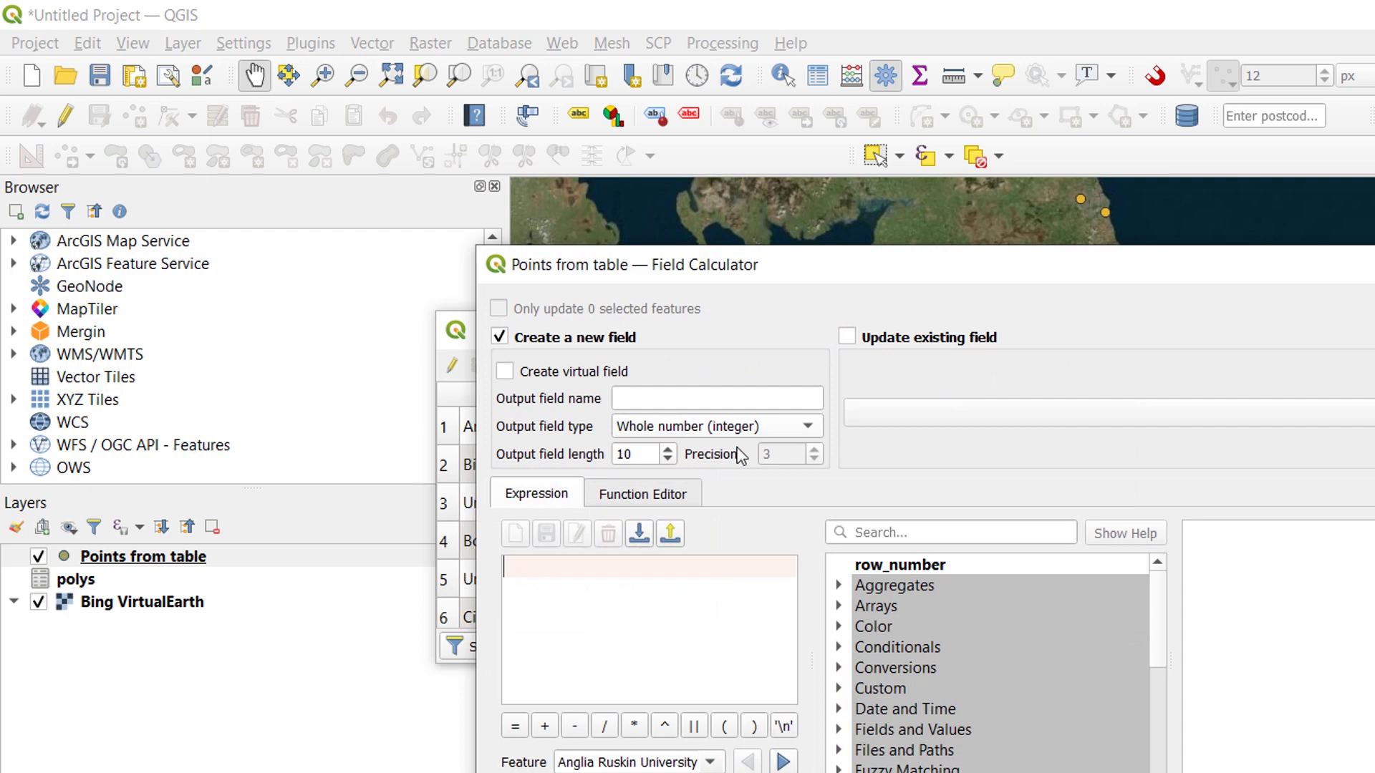
click(677, 400)
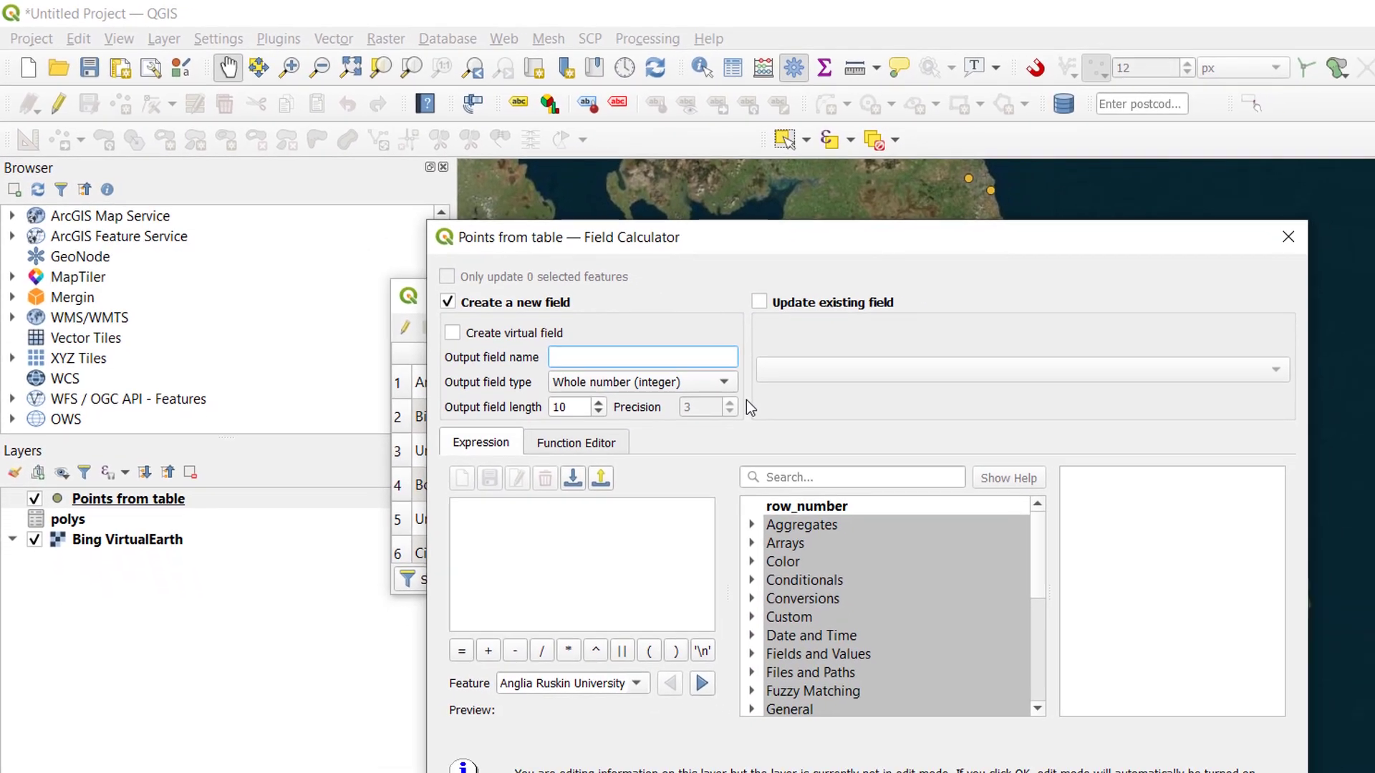
text(x_coord)
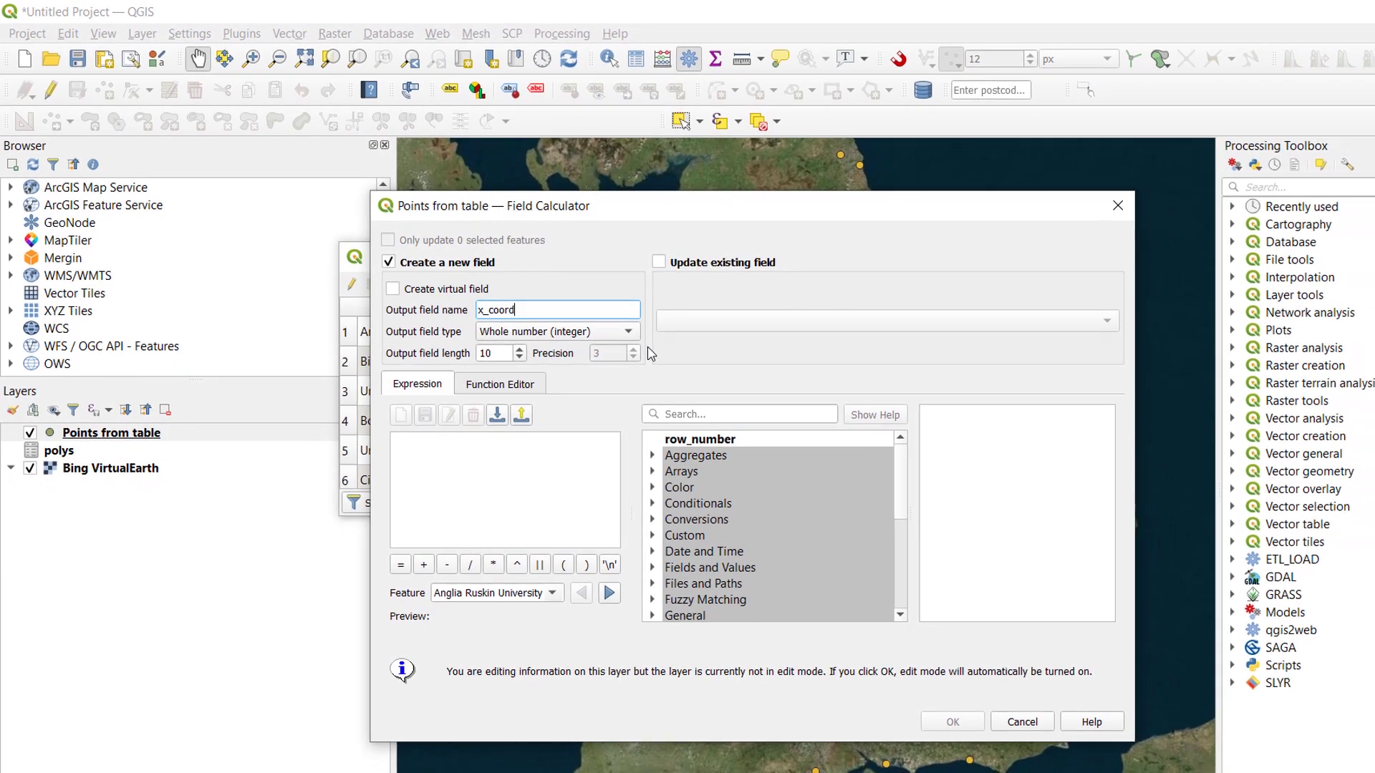
click(582, 333)
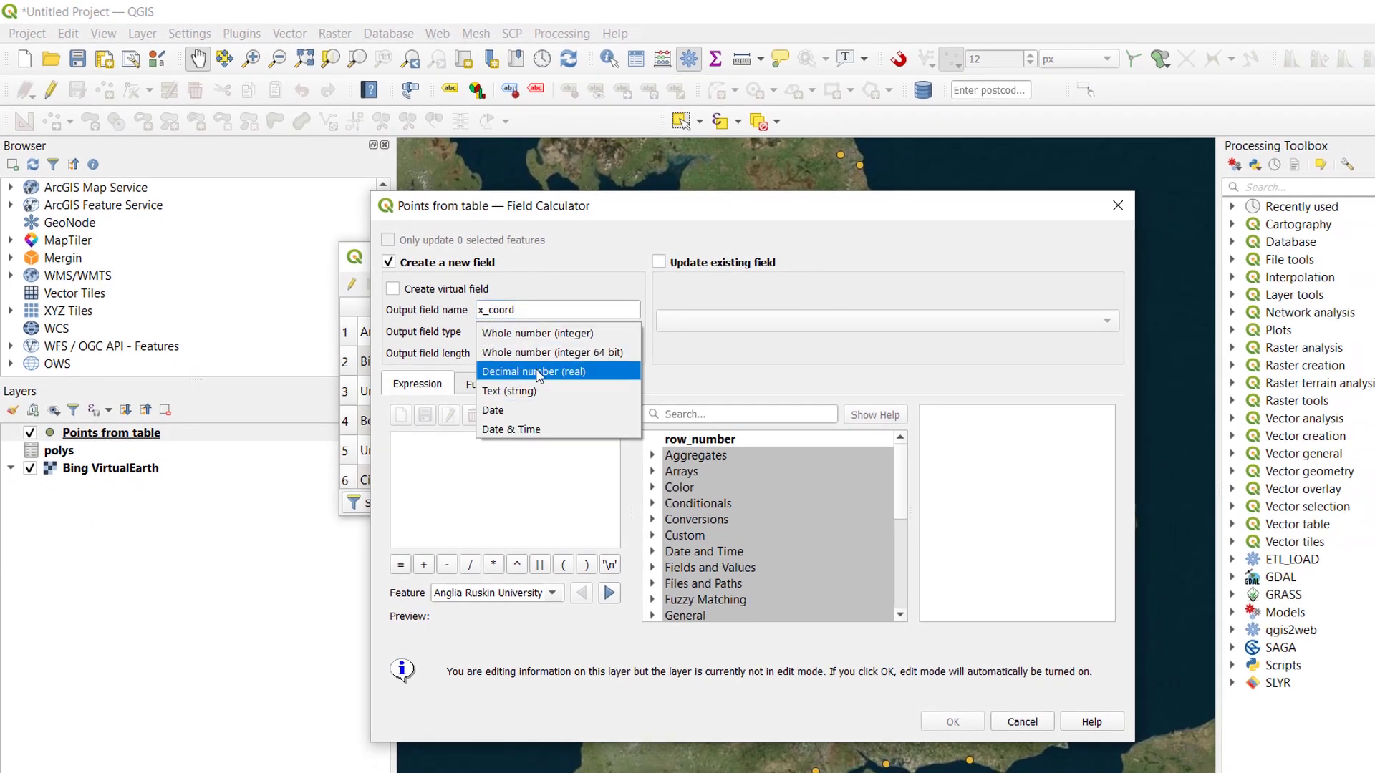
click(537, 371)
key(Tab)
key(Tab)
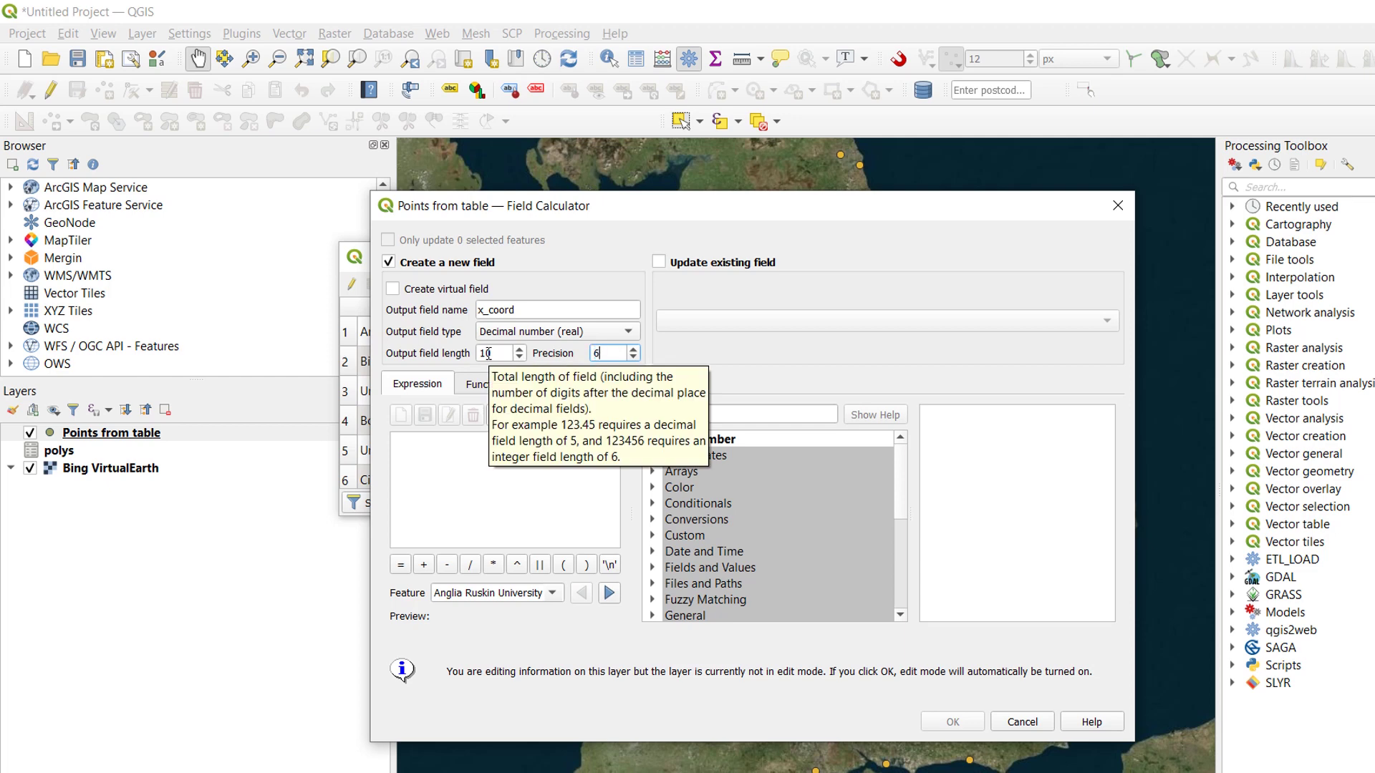
Fill x_coord using the $x expression from the Geometry functions.
click(426, 491)
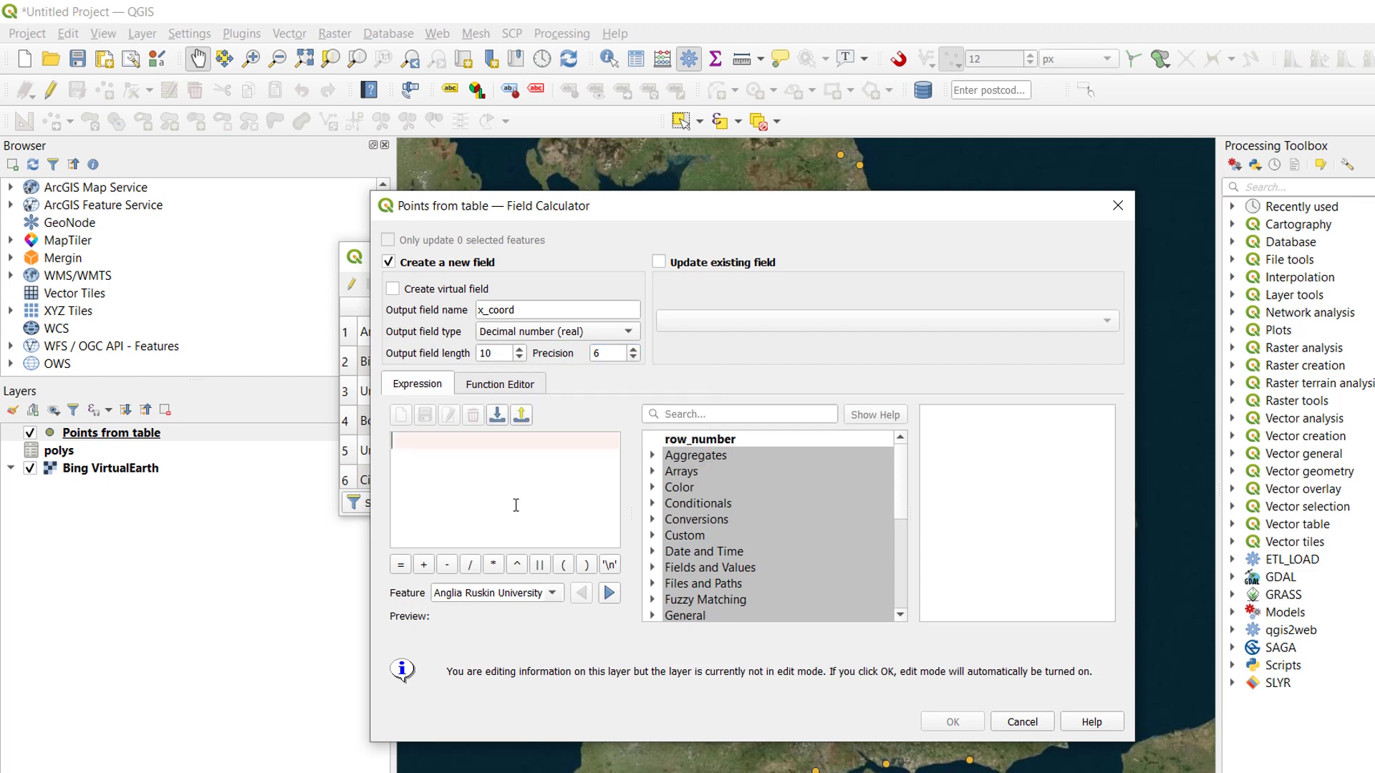
click(709, 417)
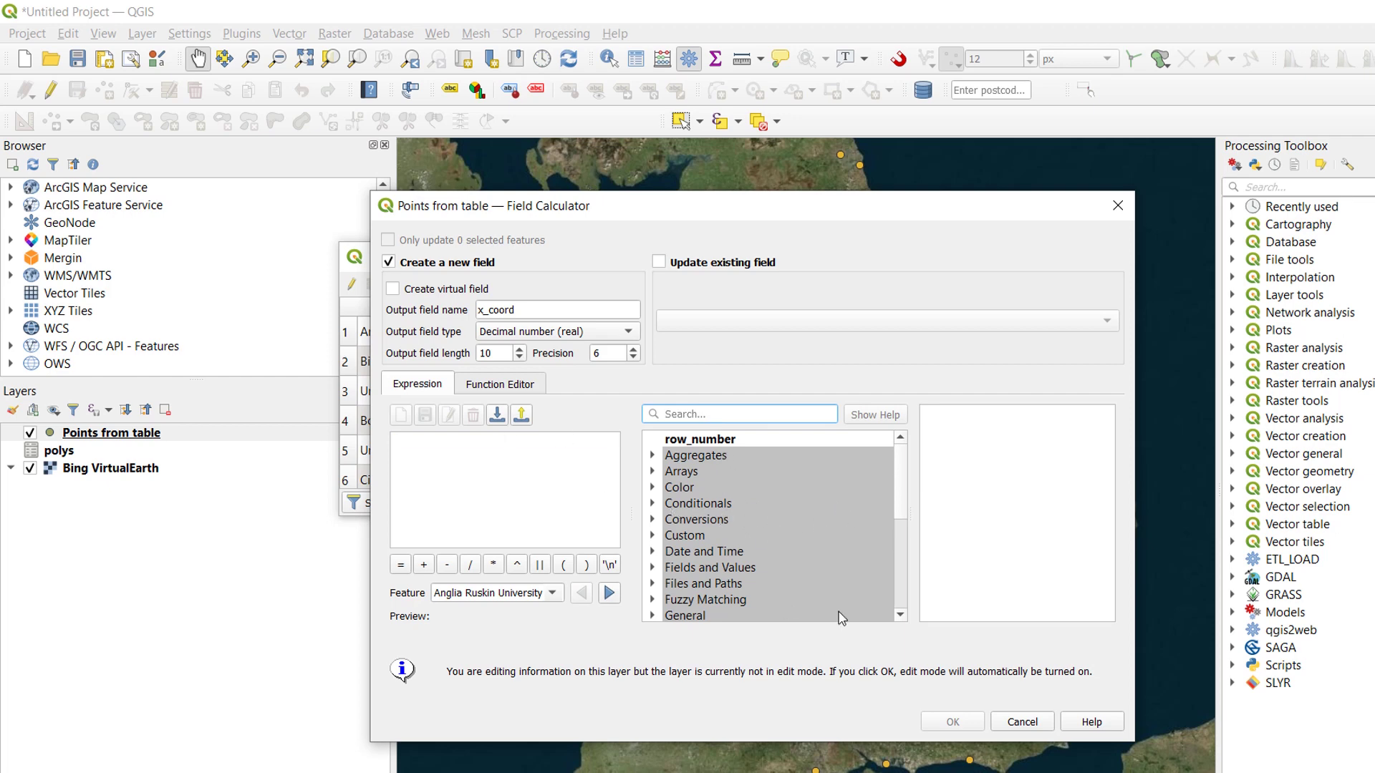
scroll(728, 539, down, 2)
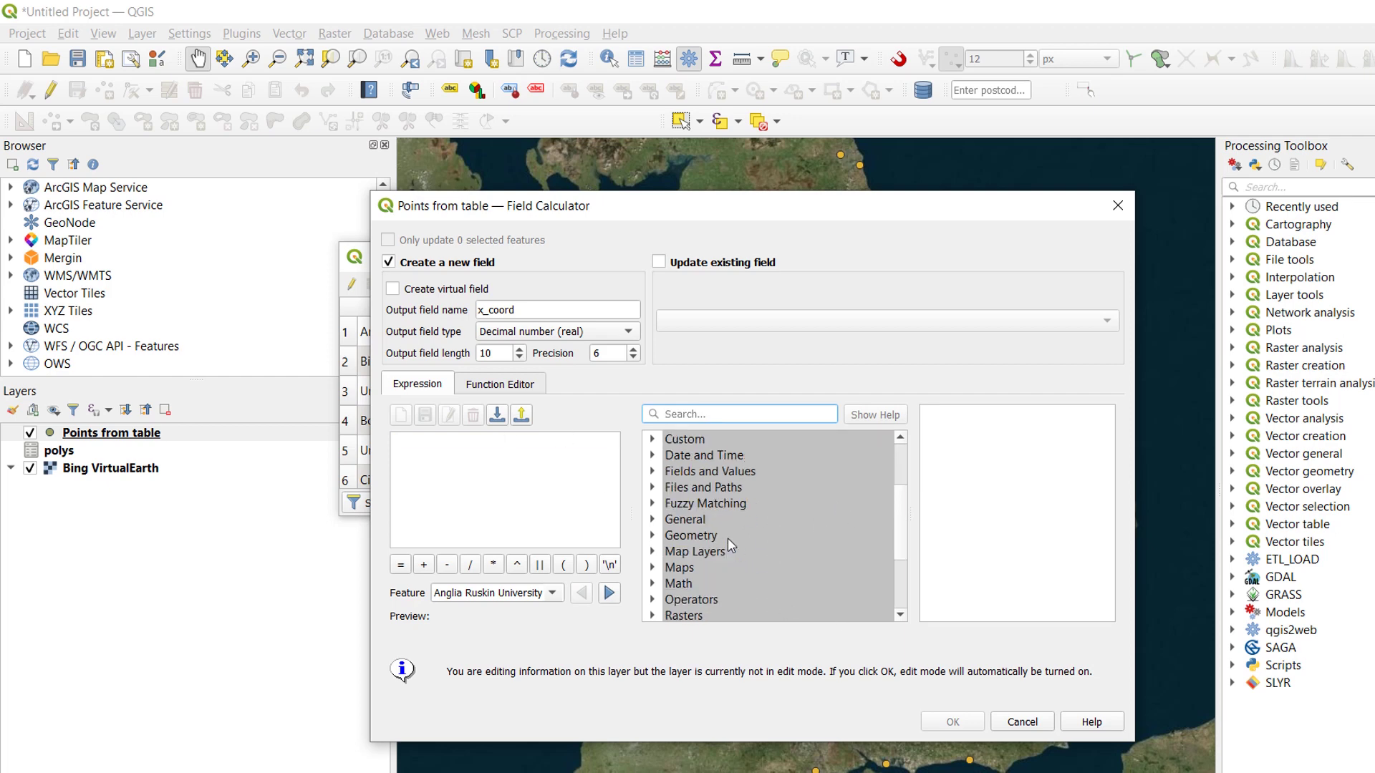
click(654, 537)
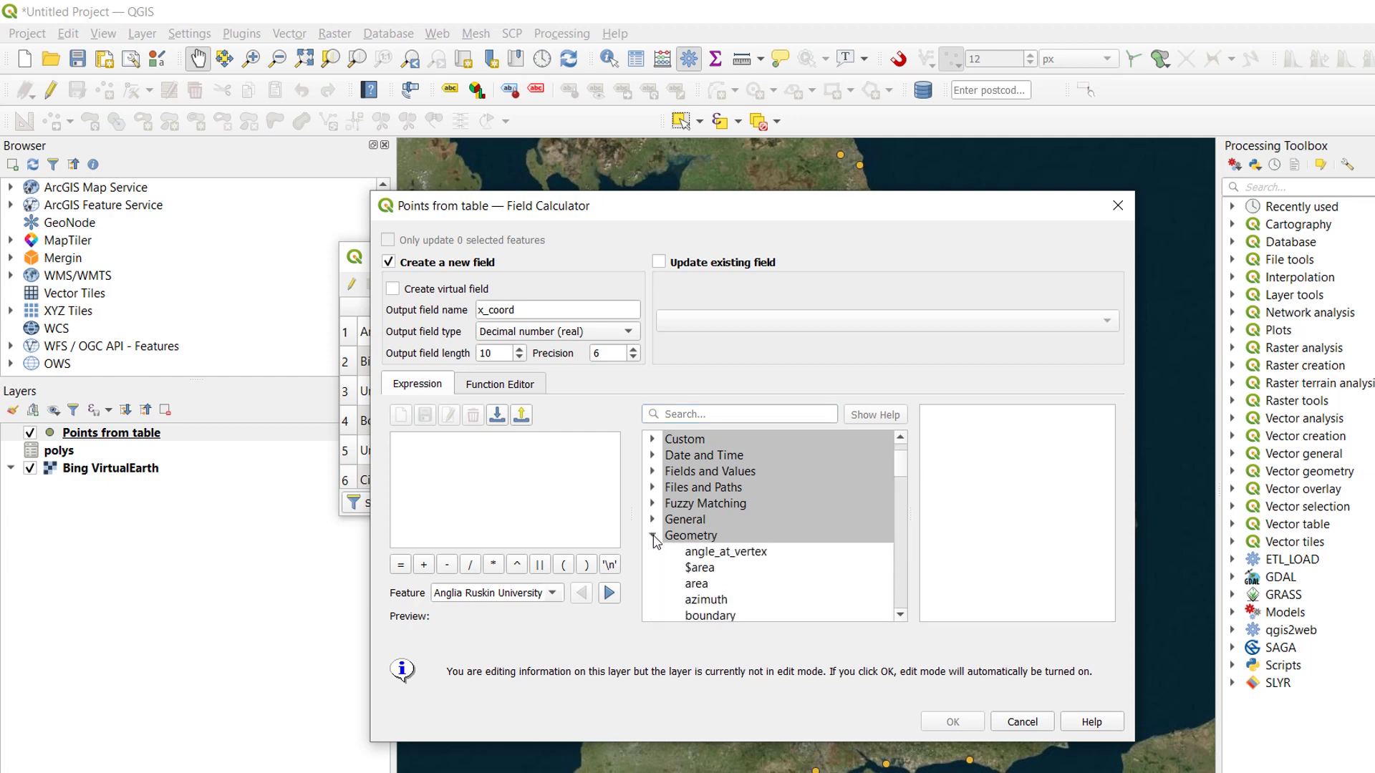
scroll(814, 546, down, 4)
scroll(814, 546, down, 15)
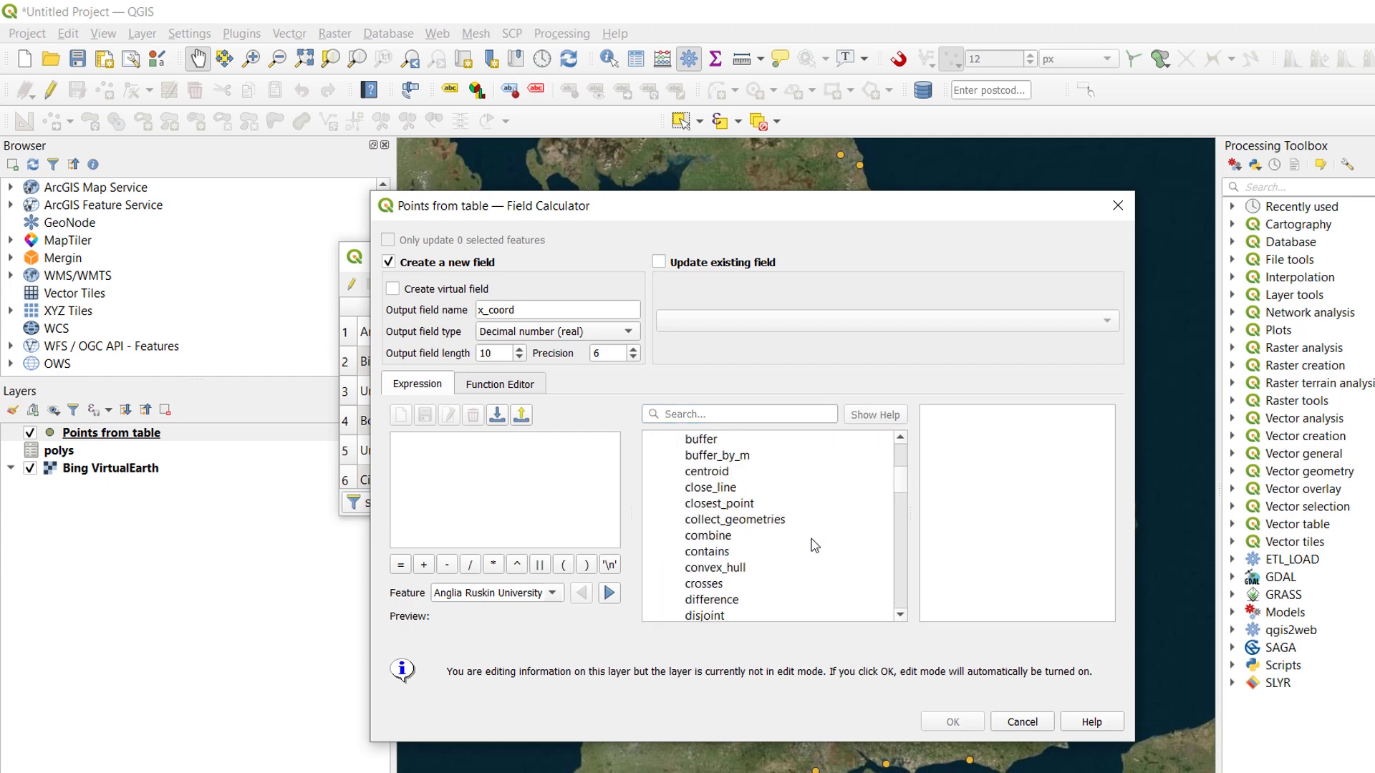
scroll(814, 546, down, 15)
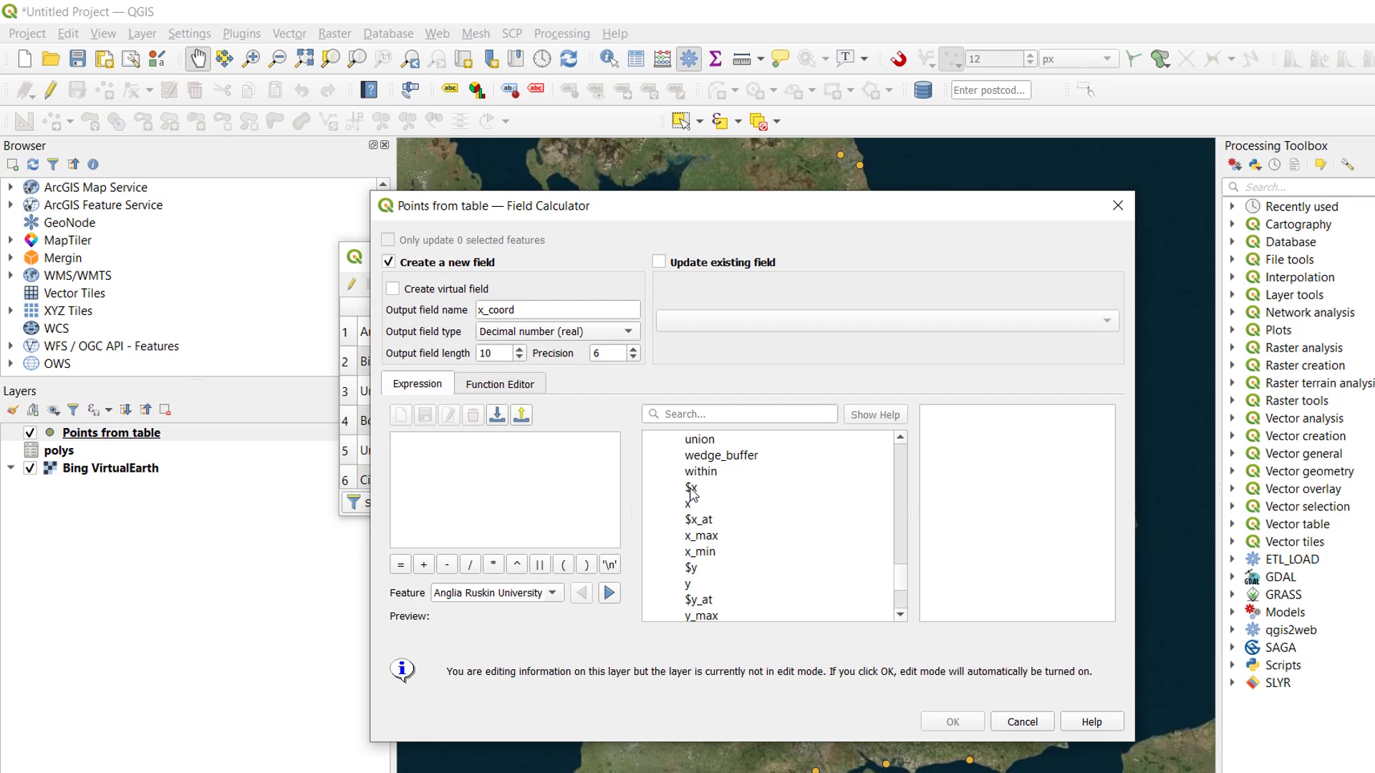
click(692, 490)
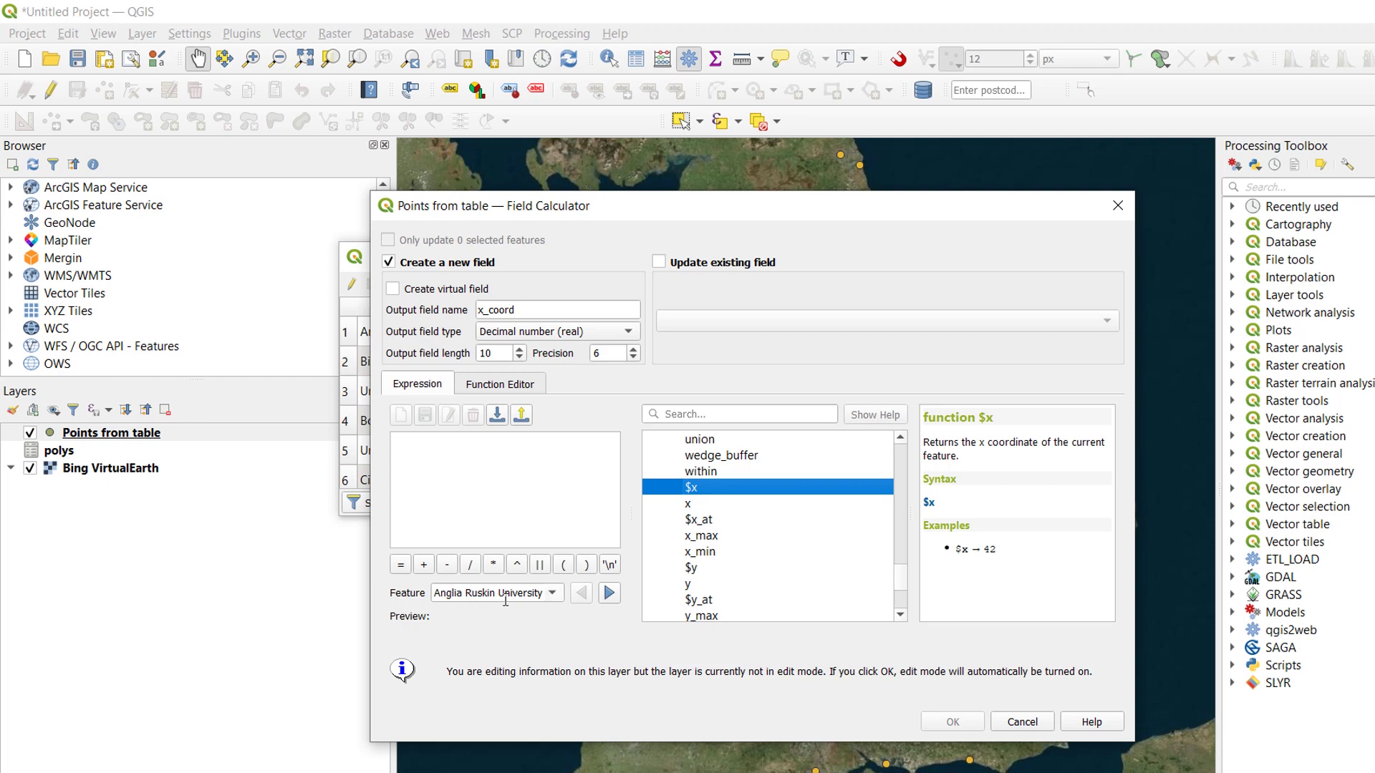
double_click(712, 490)
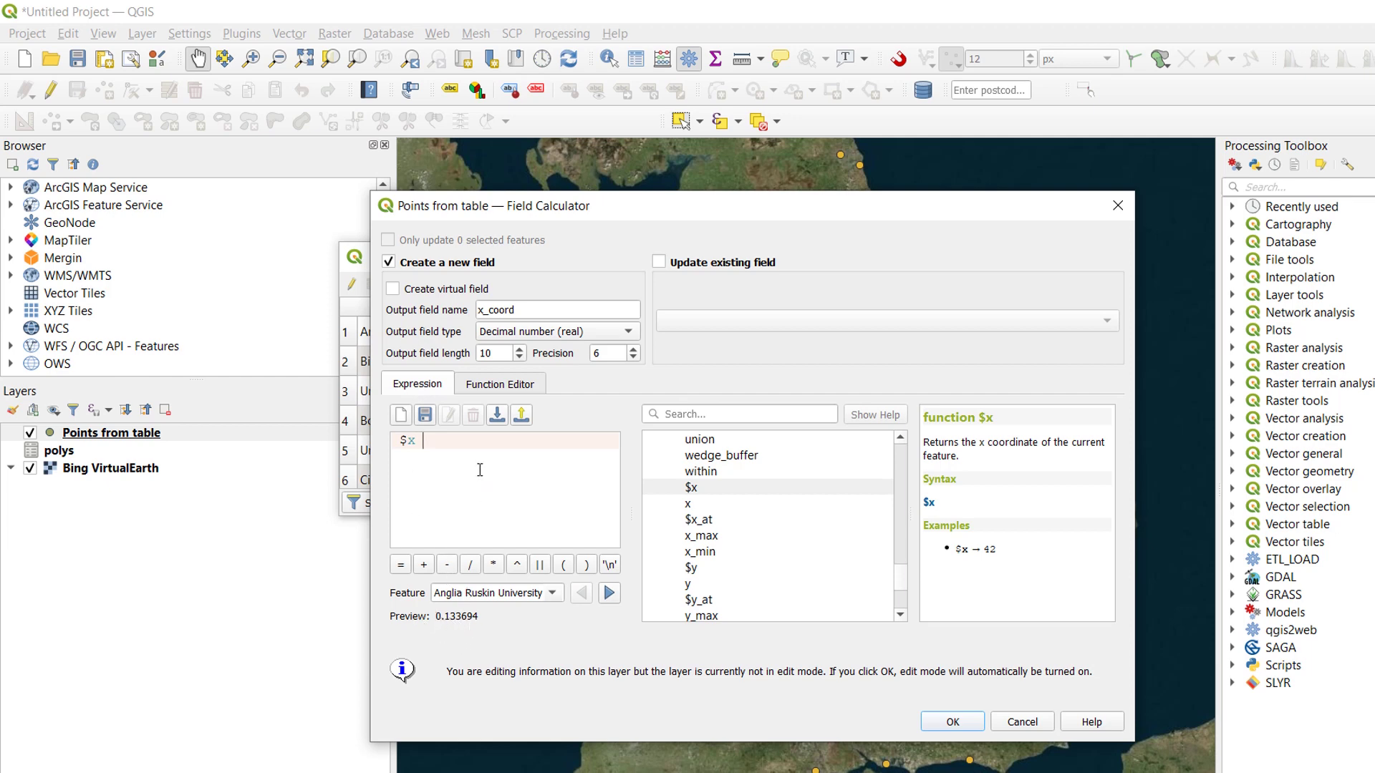
click(953, 722)
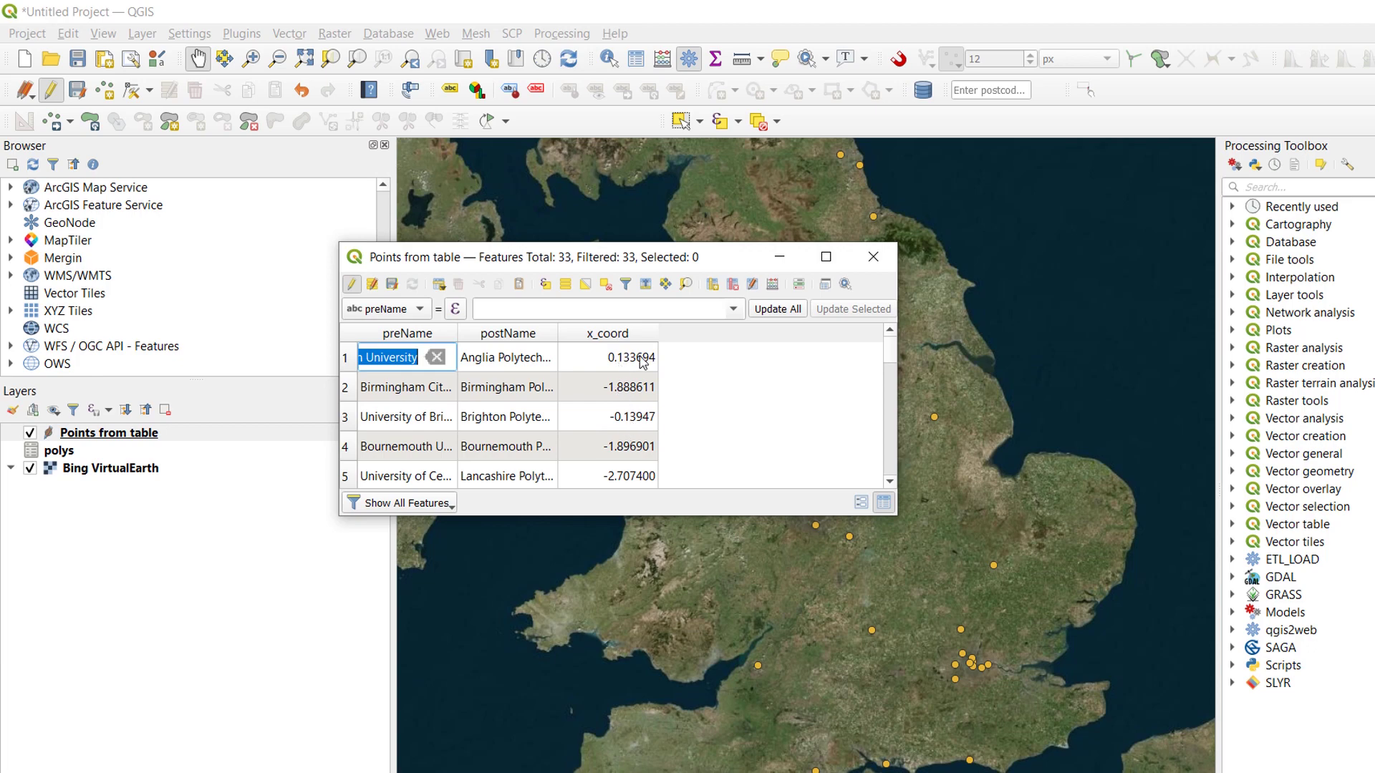
Add a y_coord decimal field with precision 6 calculated from $y.
click(776, 287)
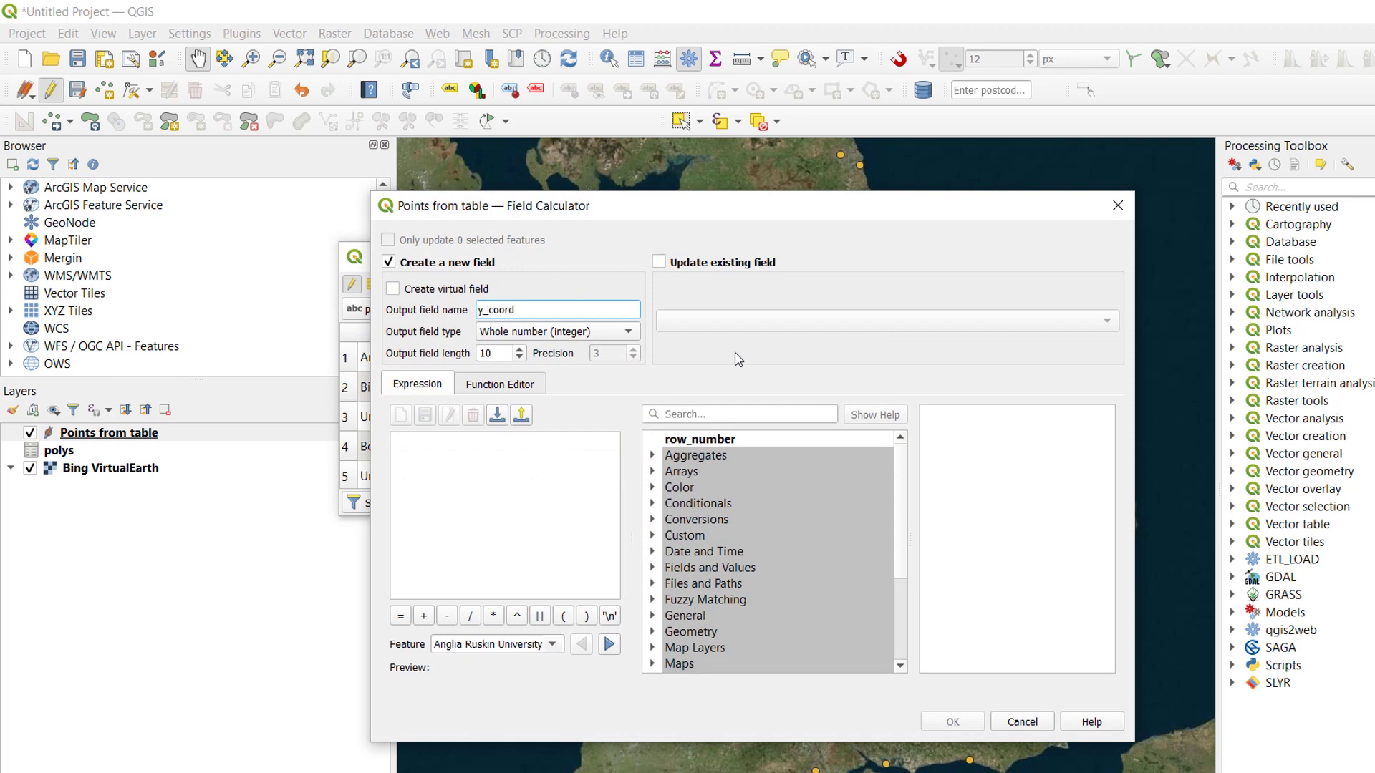
click(623, 331)
click(560, 371)
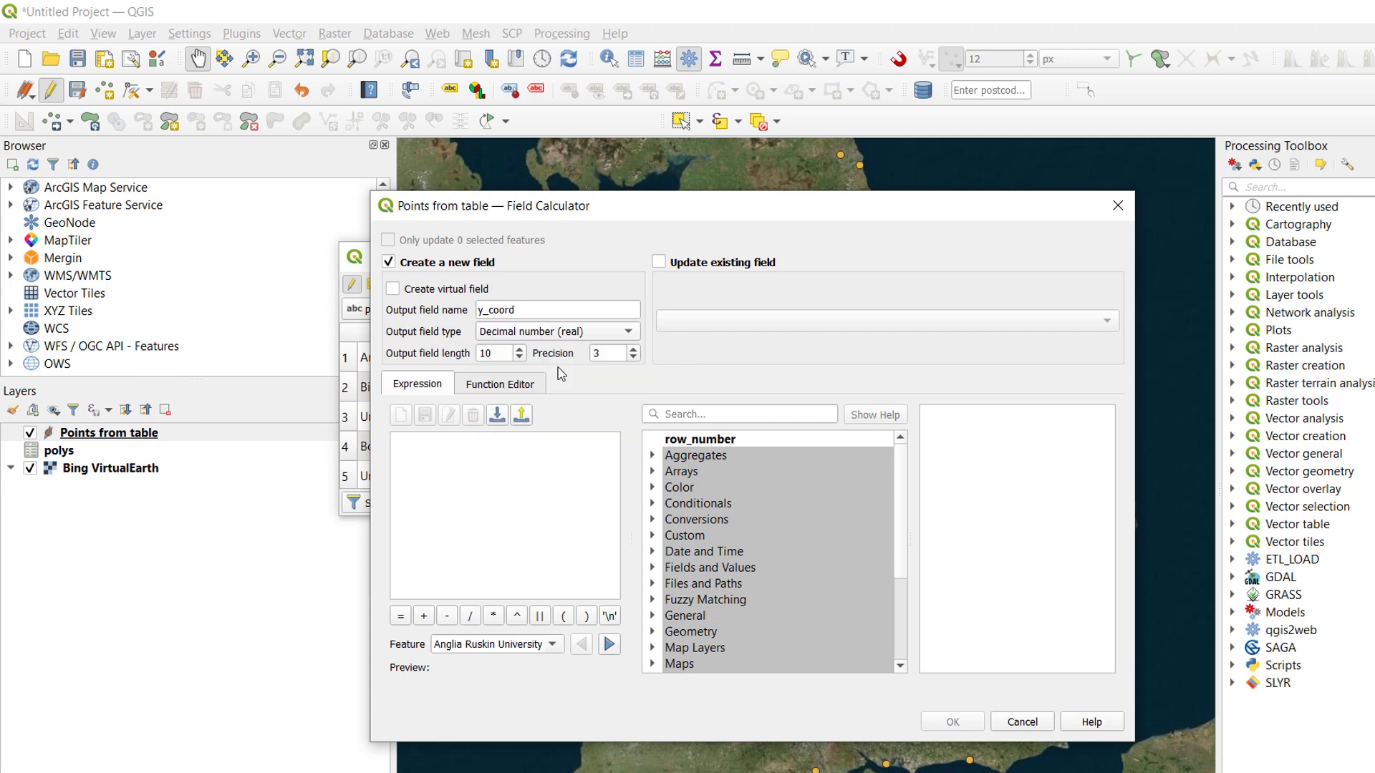
double_click(595, 354)
click(691, 407)
text($)
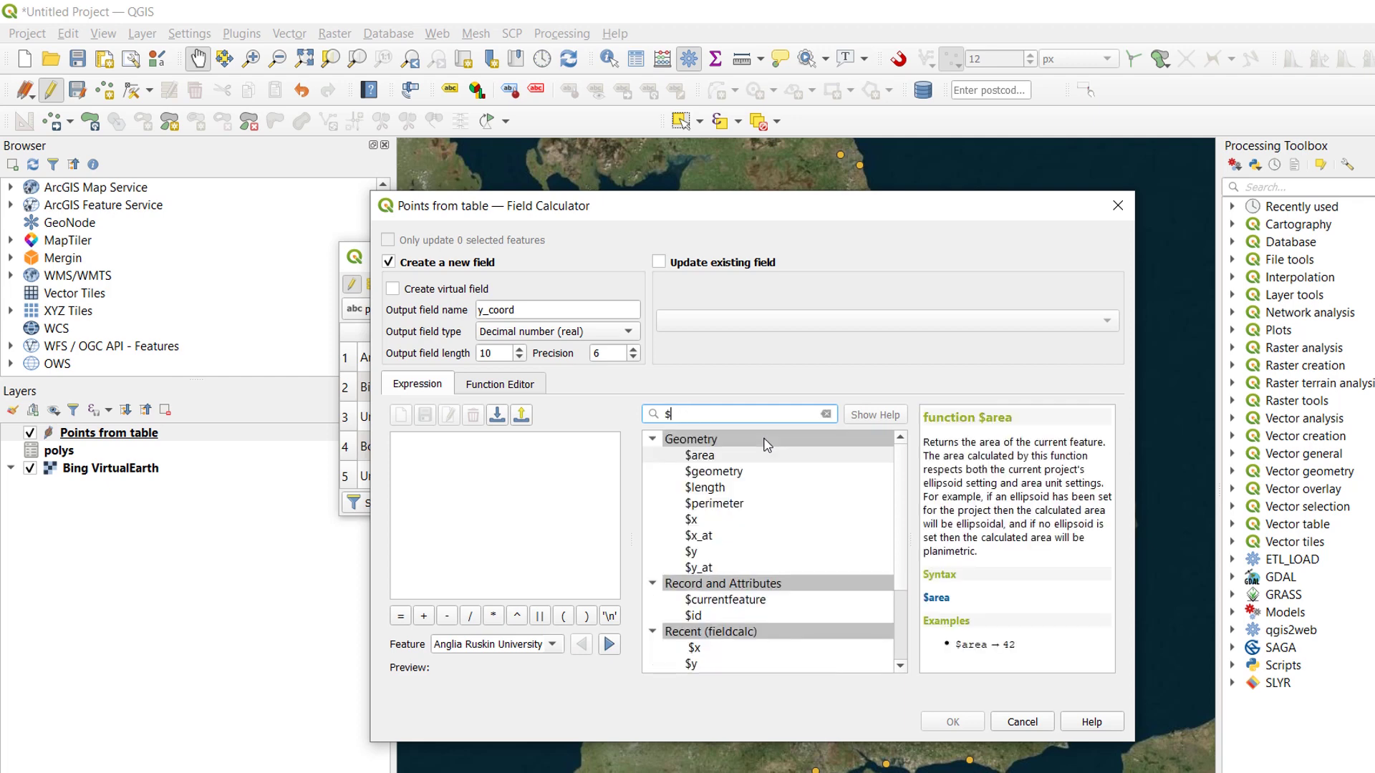
text(y)
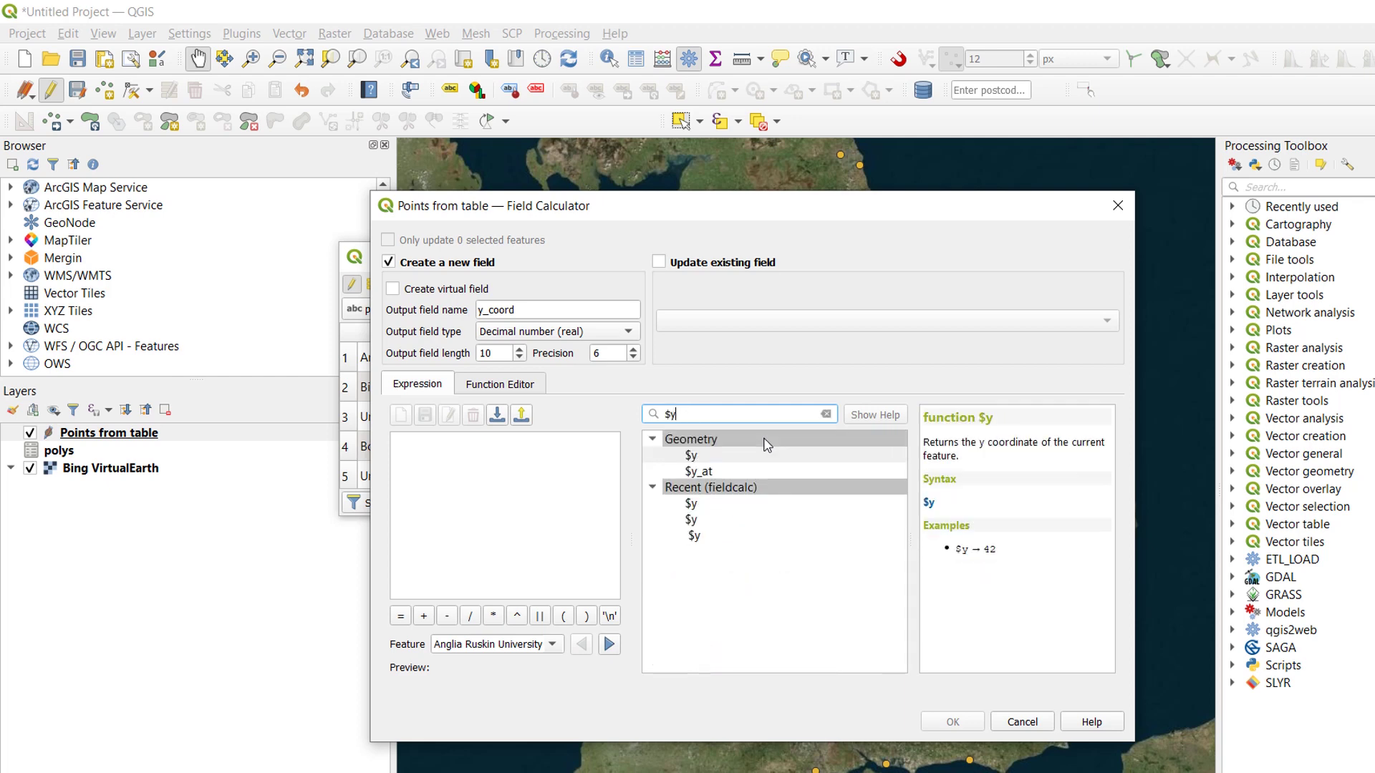
double_click(692, 456)
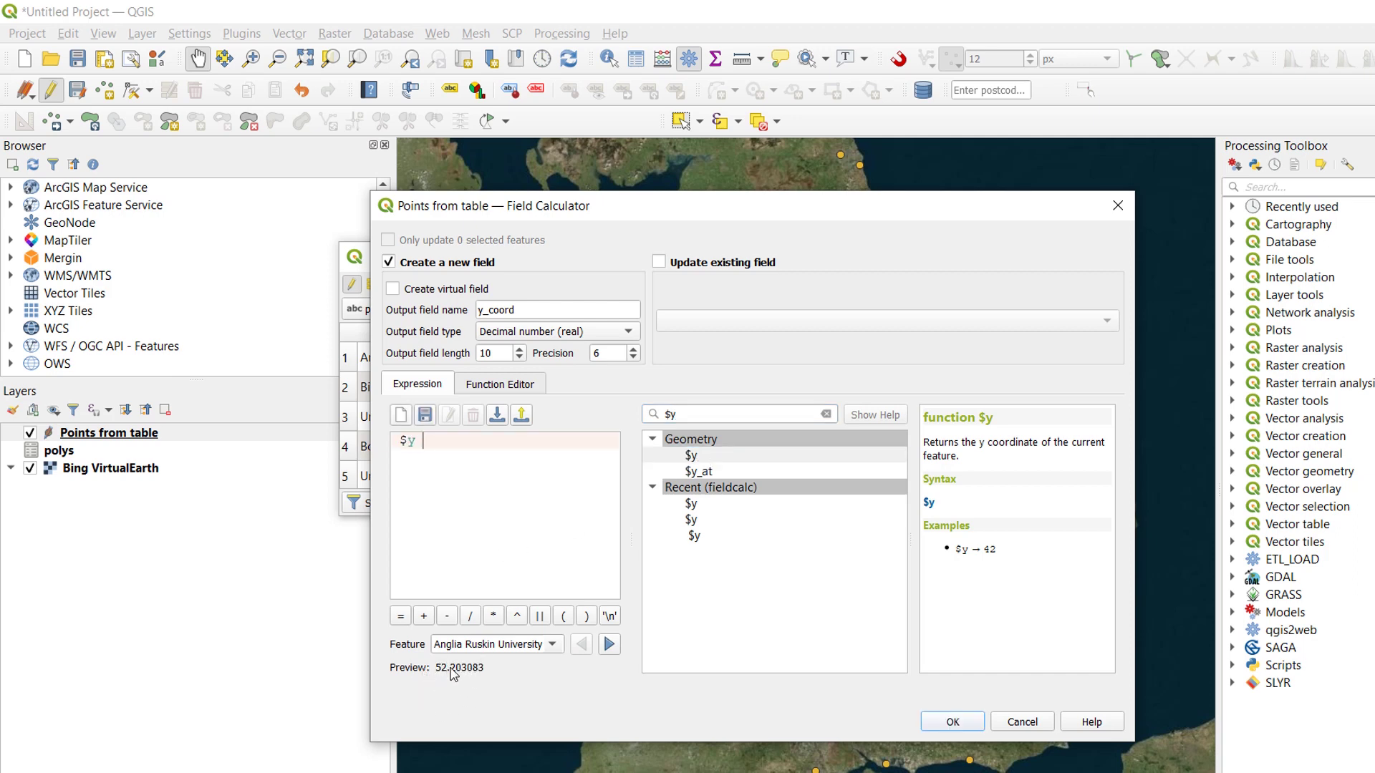
click(953, 722)
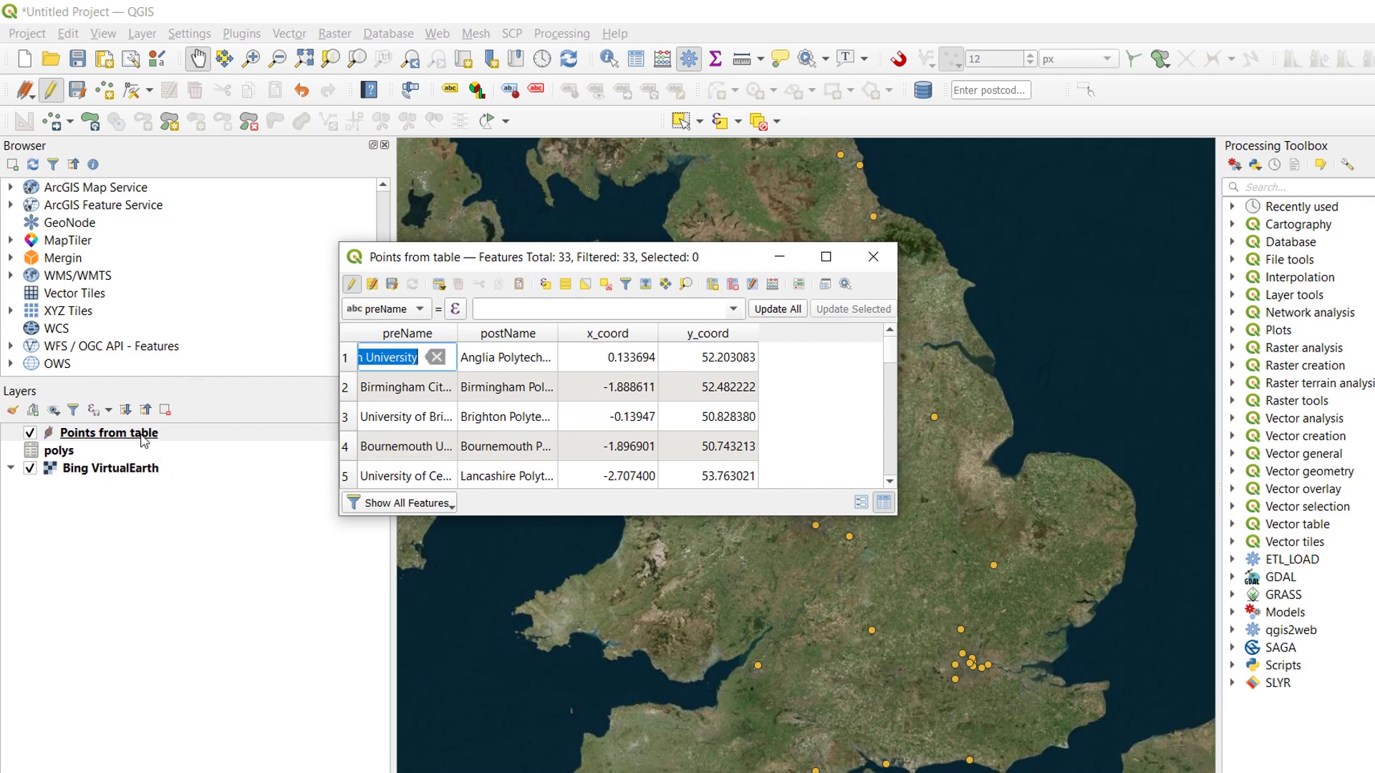
Stop editing, saving the x_coord and y_coord columns, and close the attribute table.
click(350, 284)
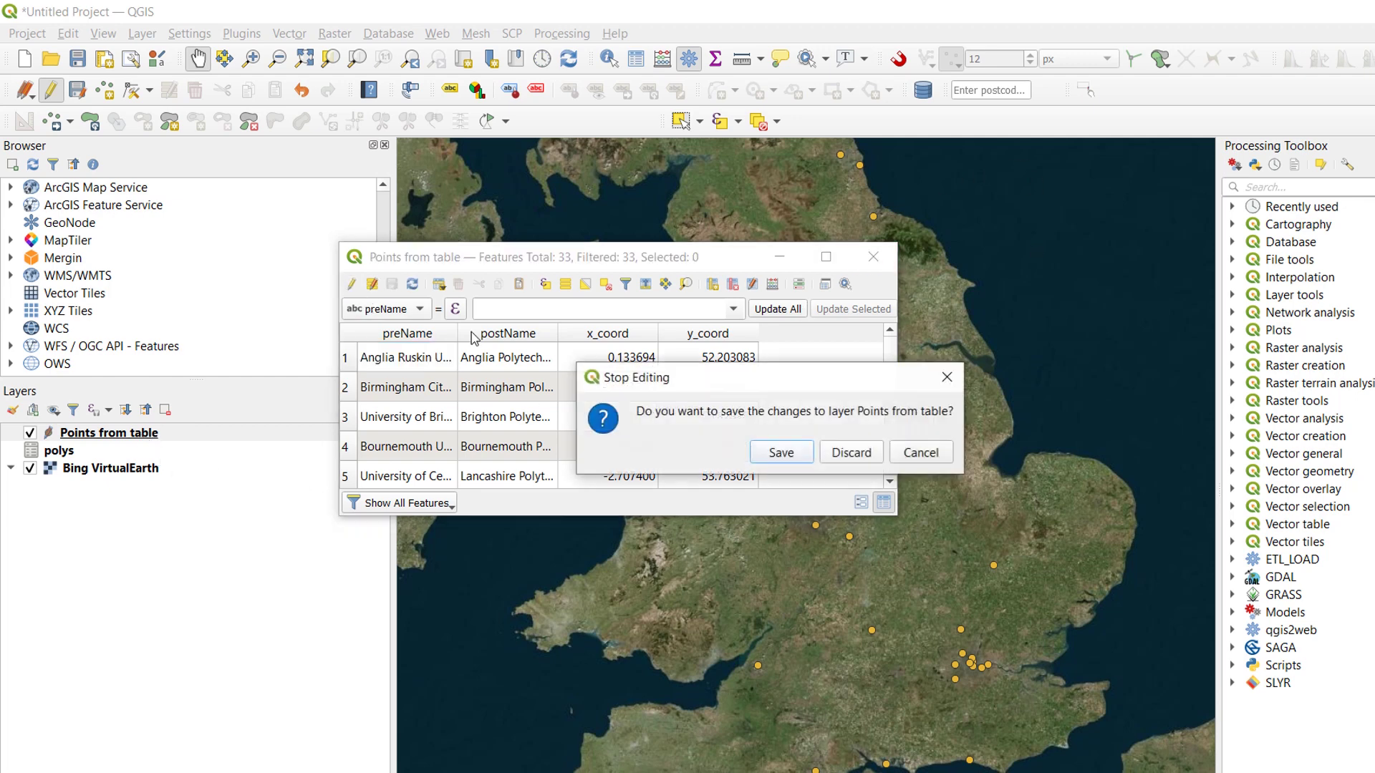
click(782, 453)
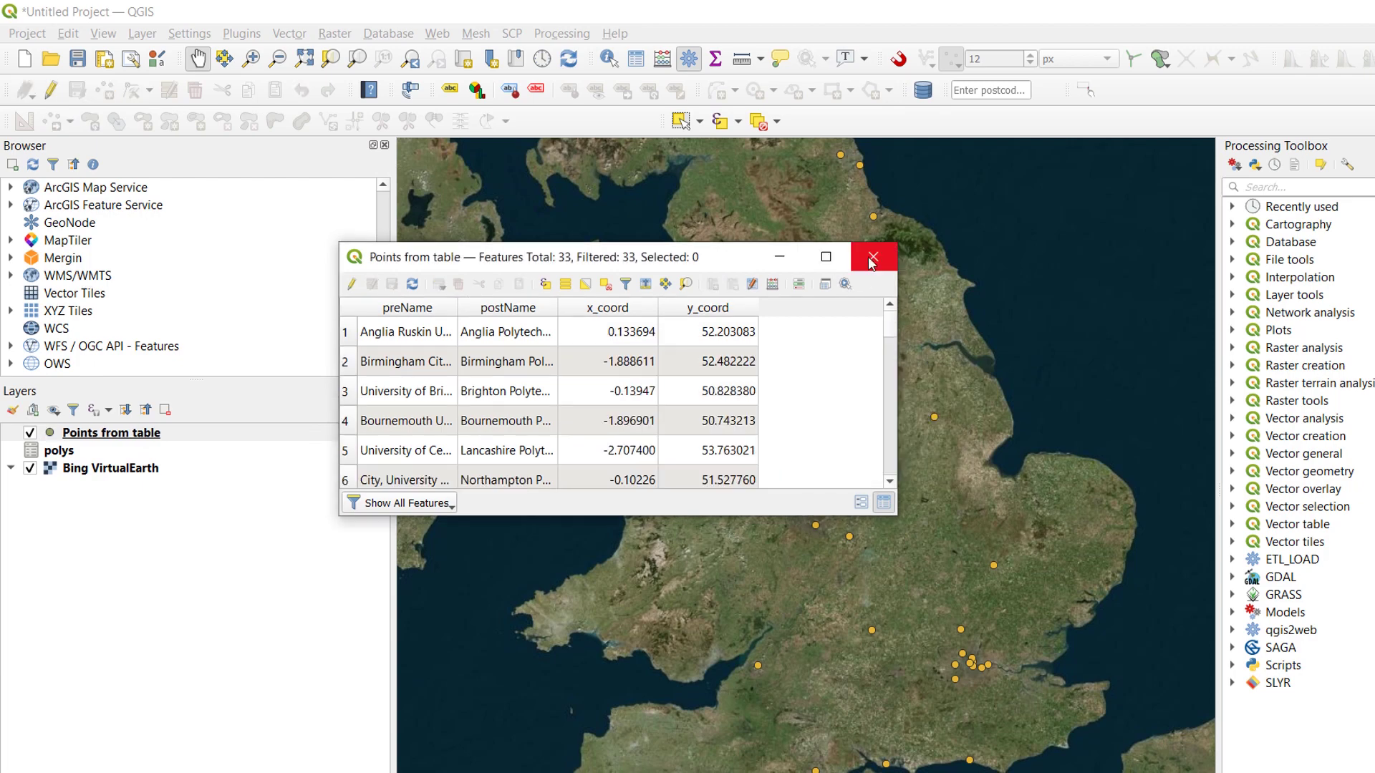
drag(868, 257, 856, 256)
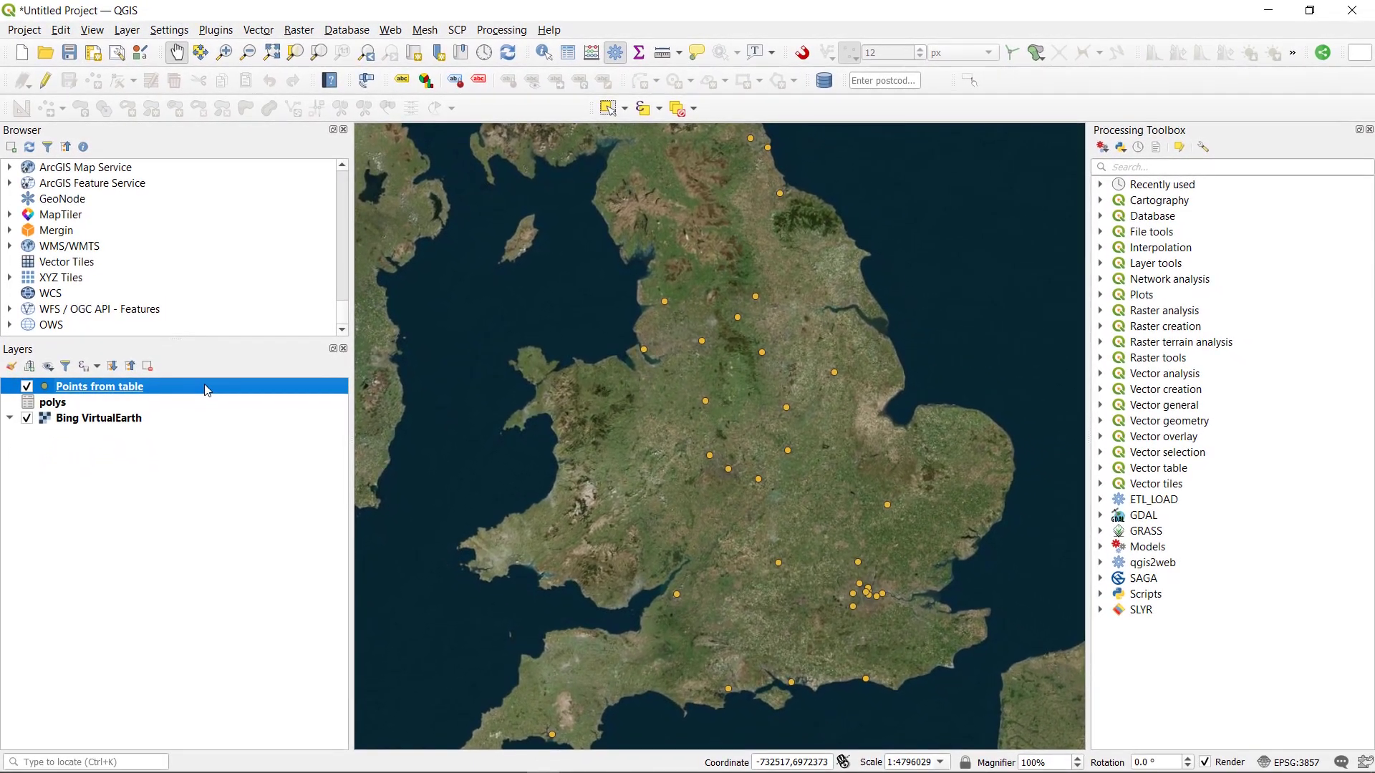
mouse_move(206, 390)
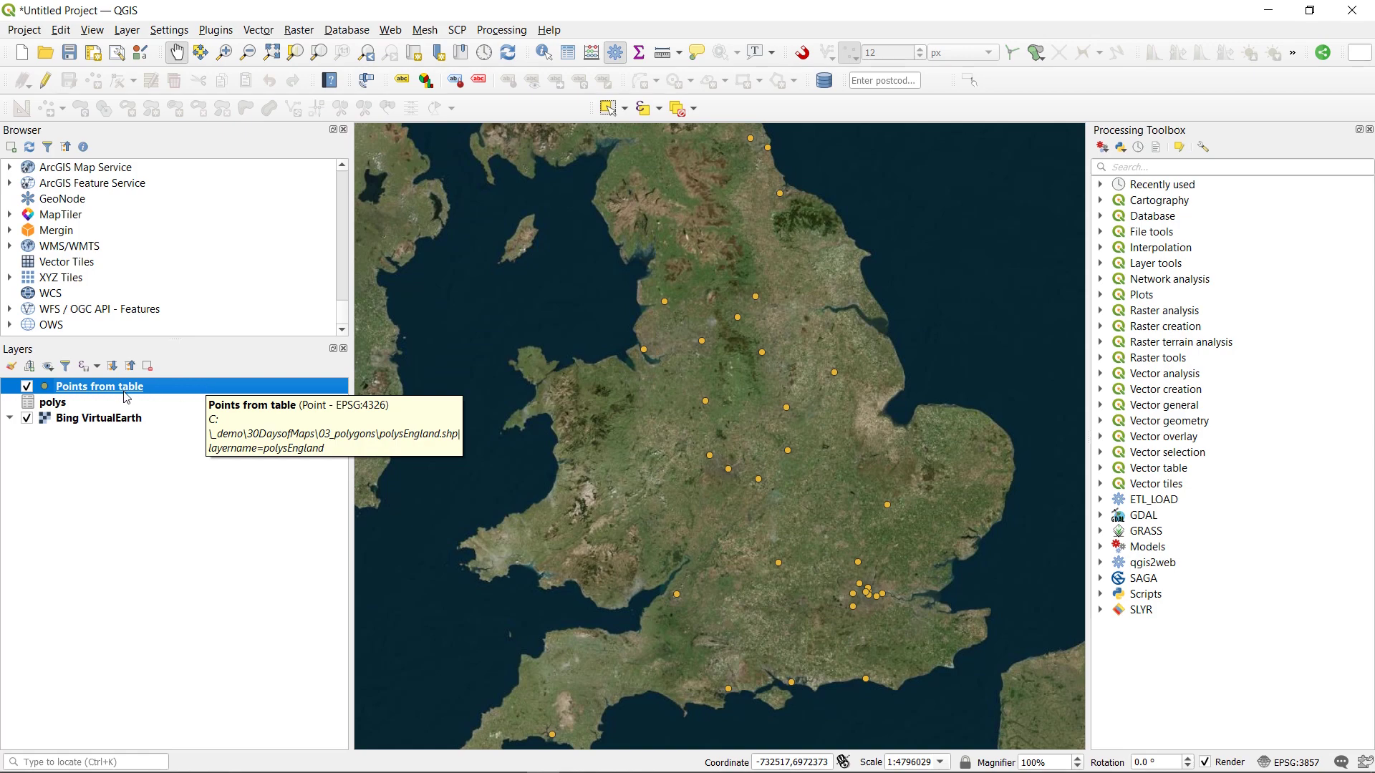
Search the Processing Toolbox for 'projection' and review the Assign projection tool without running it.
click(1138, 170)
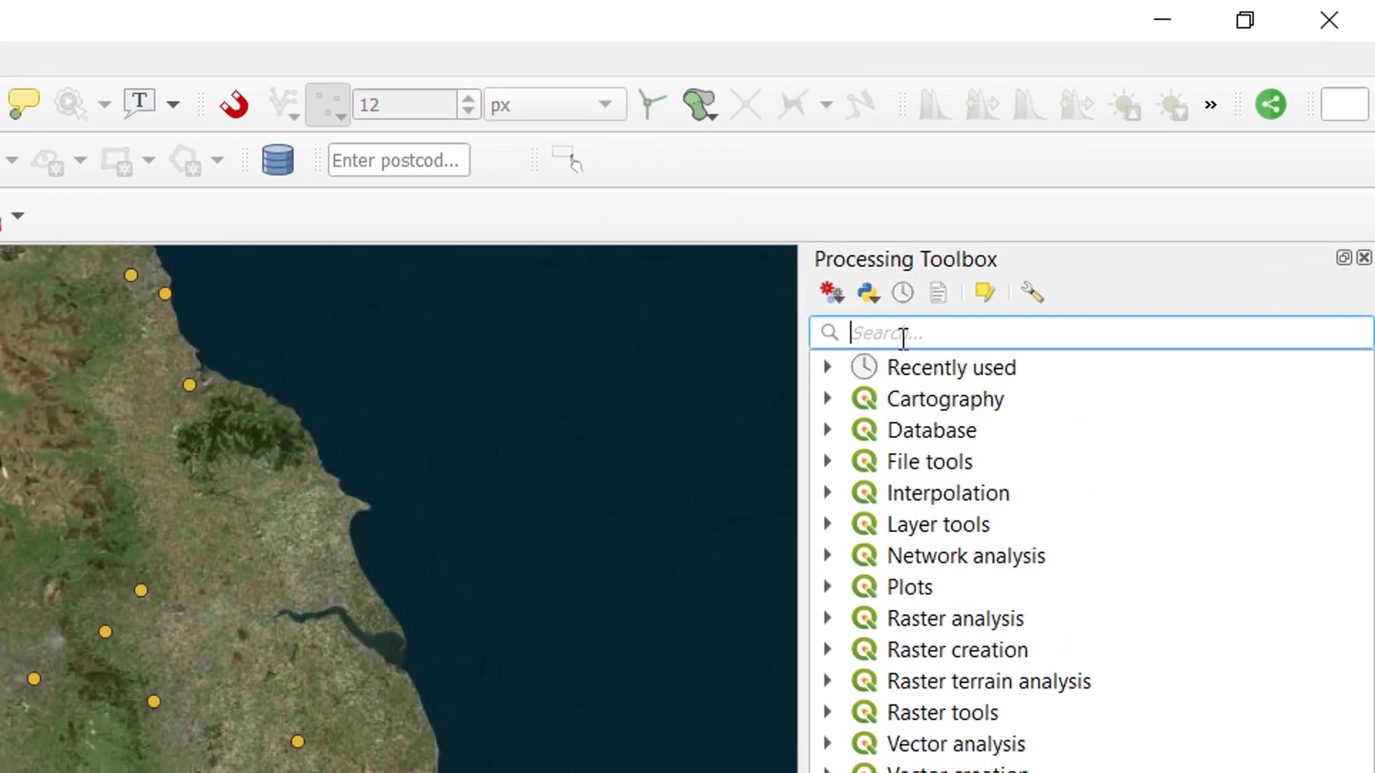
text(projection)
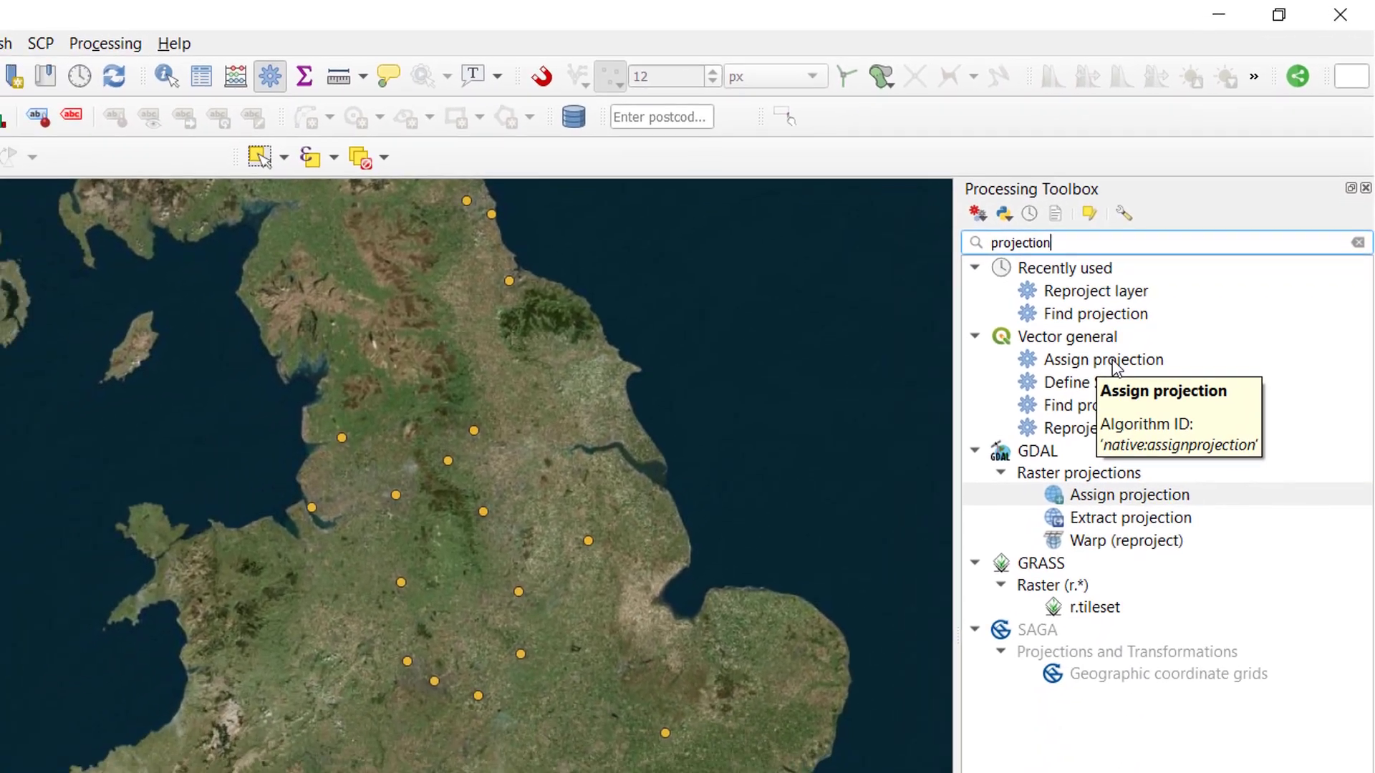
double_click(1094, 389)
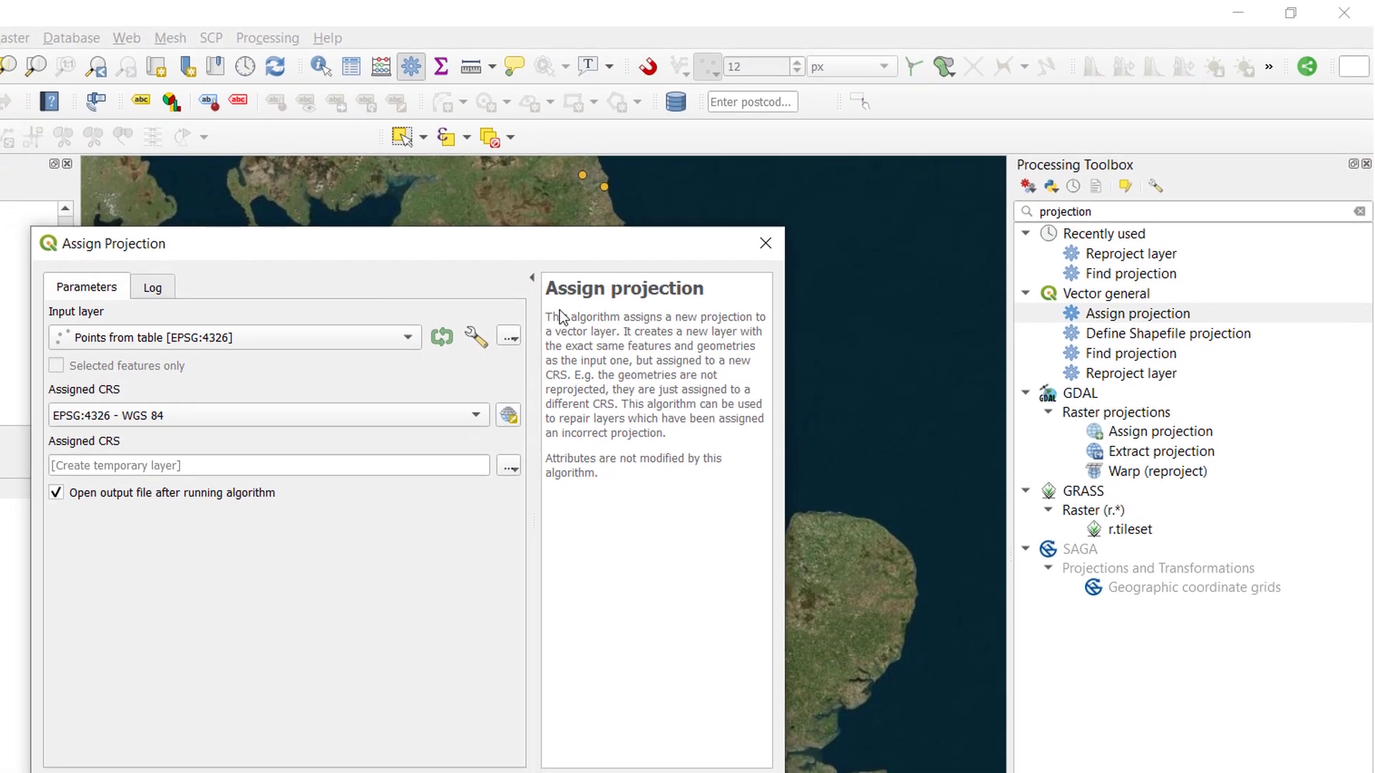
drag(532, 322, 665, 467)
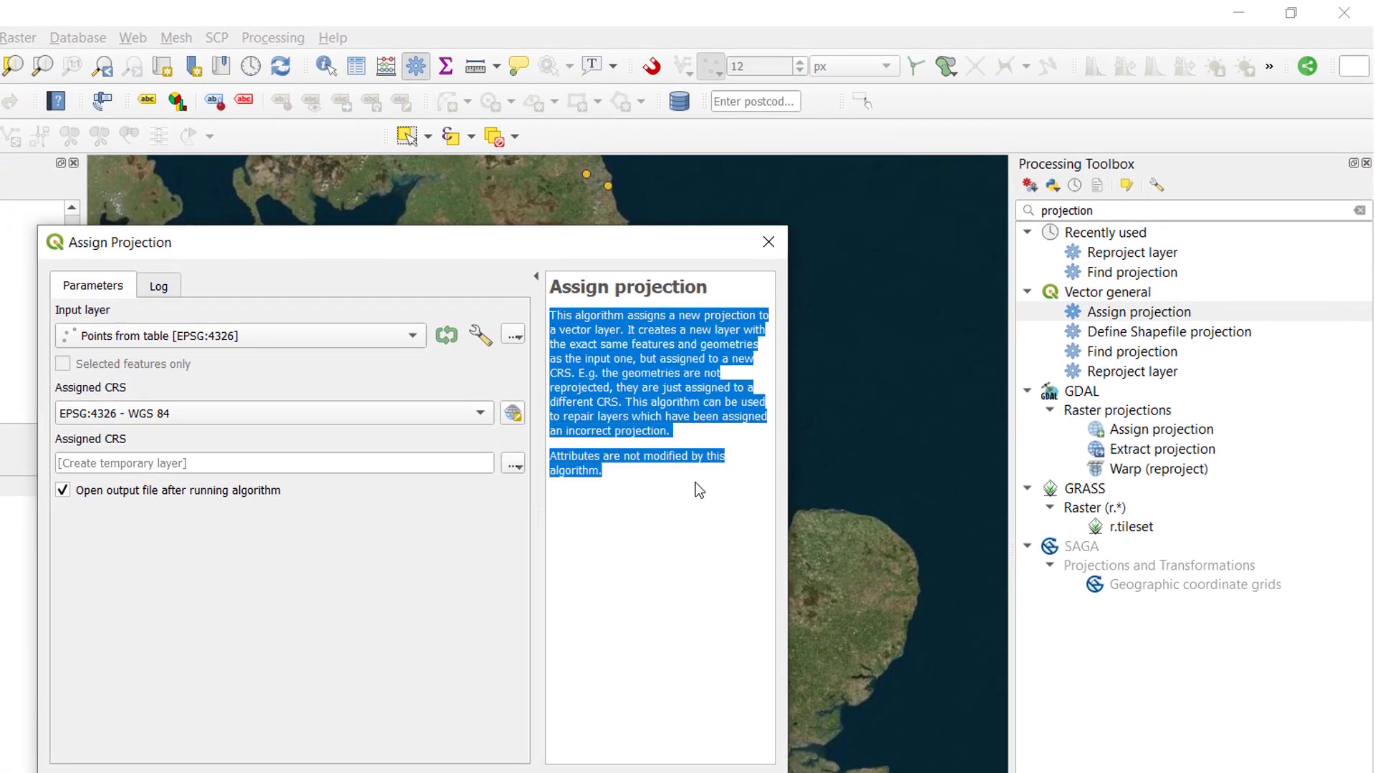
click(769, 242)
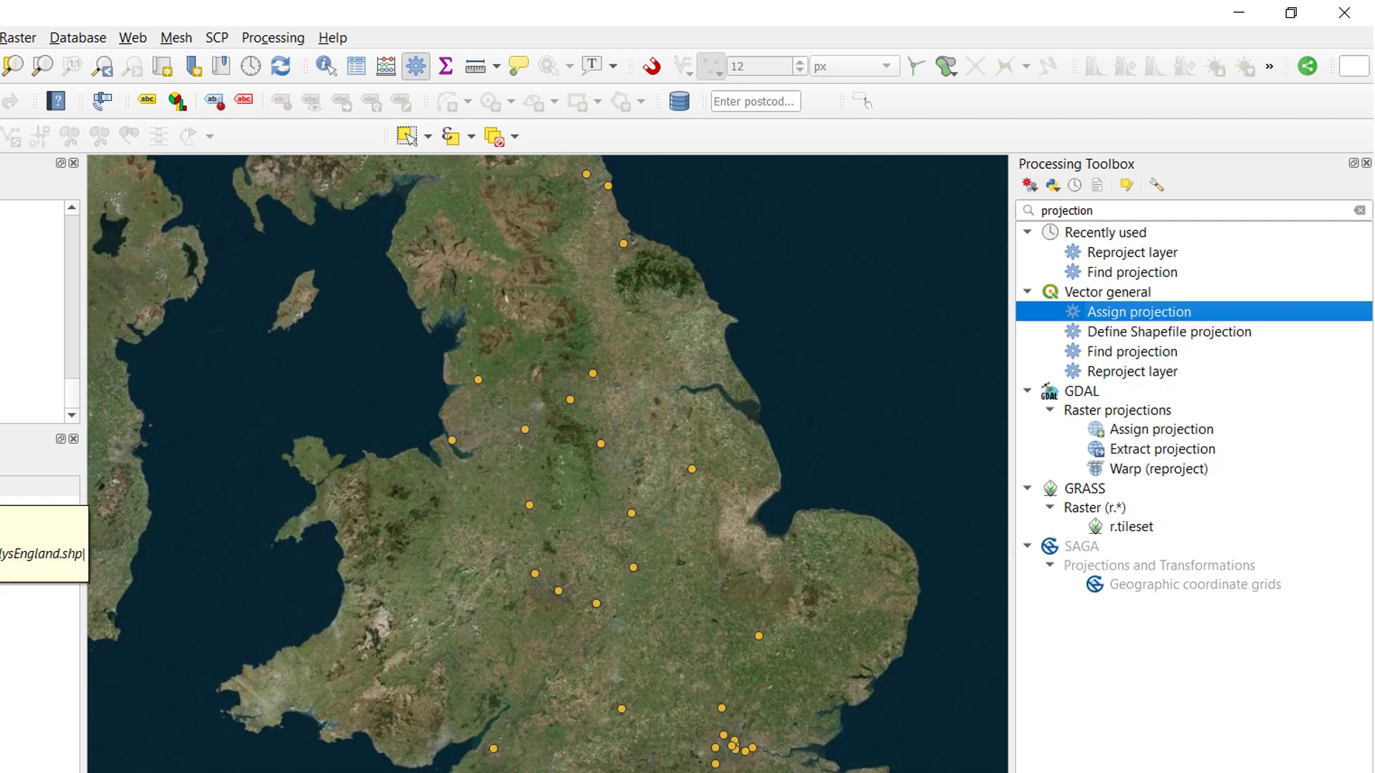
Run Reproject layer on the university points with target CRS EPSG:32630 WGS 84 / UTM zone 30N.
click(1138, 372)
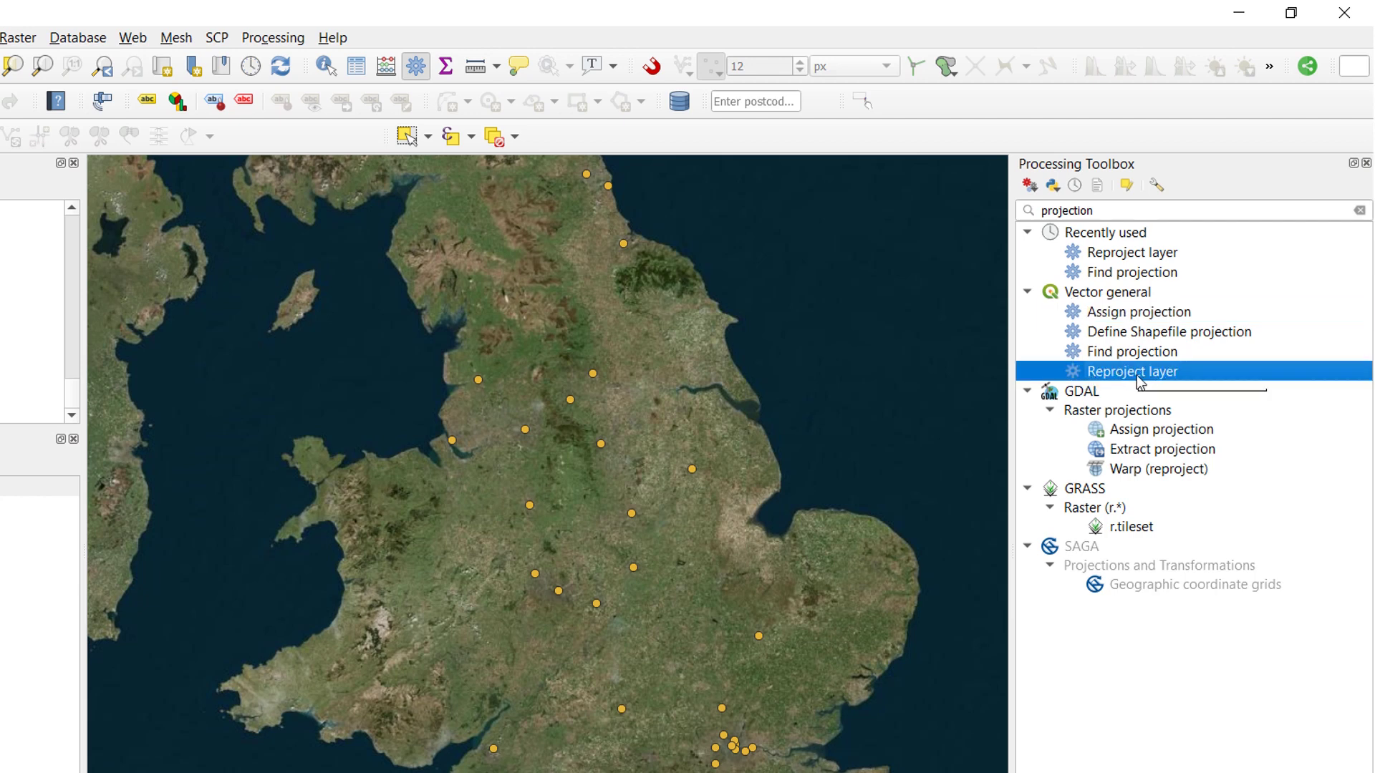
double_click(1136, 372)
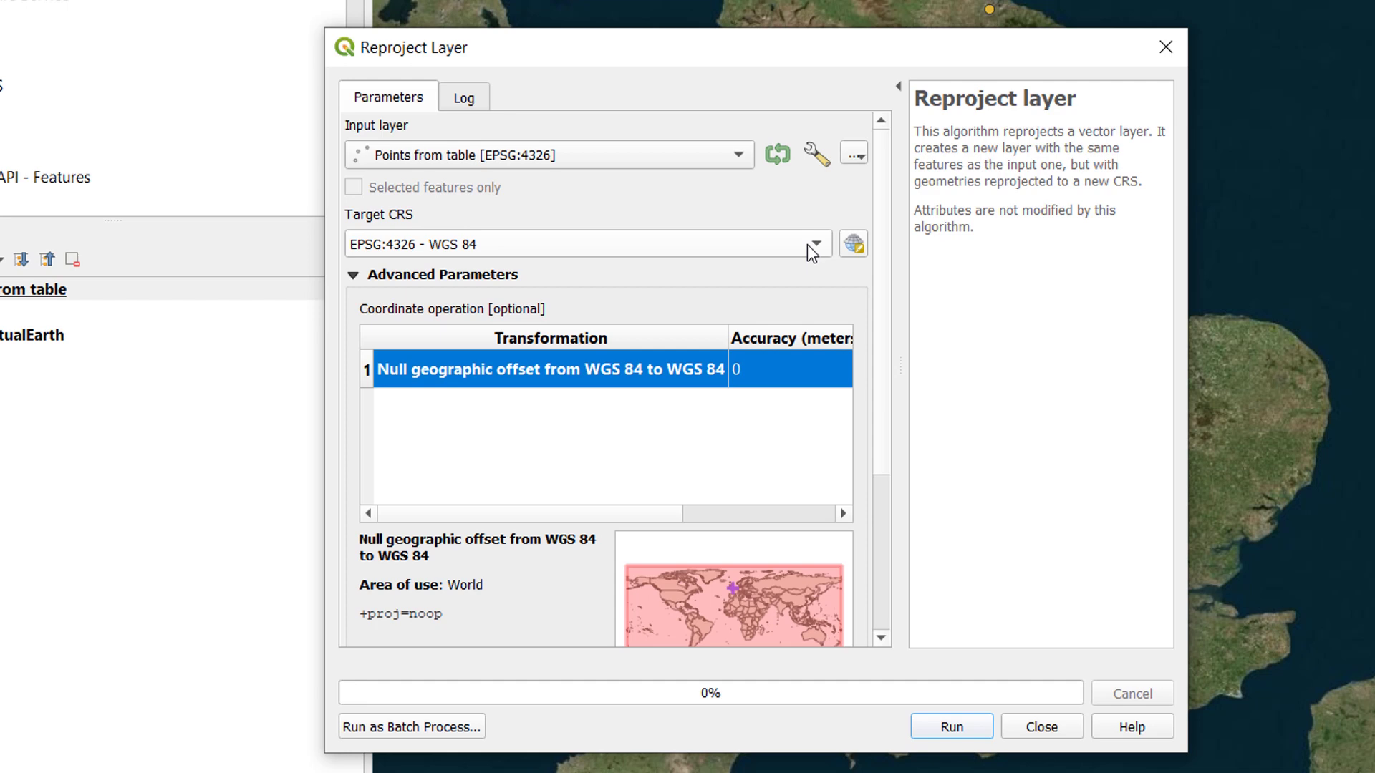
click(855, 243)
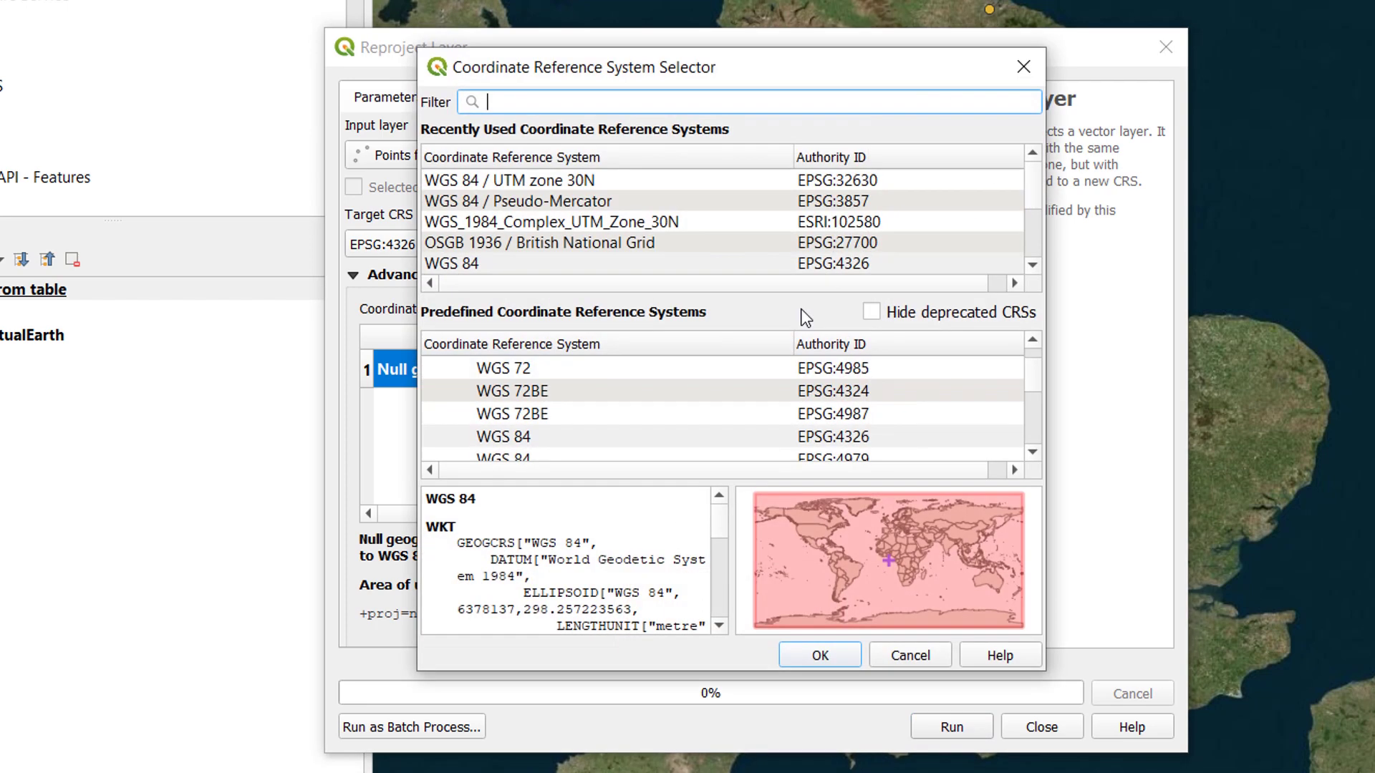
click(534, 180)
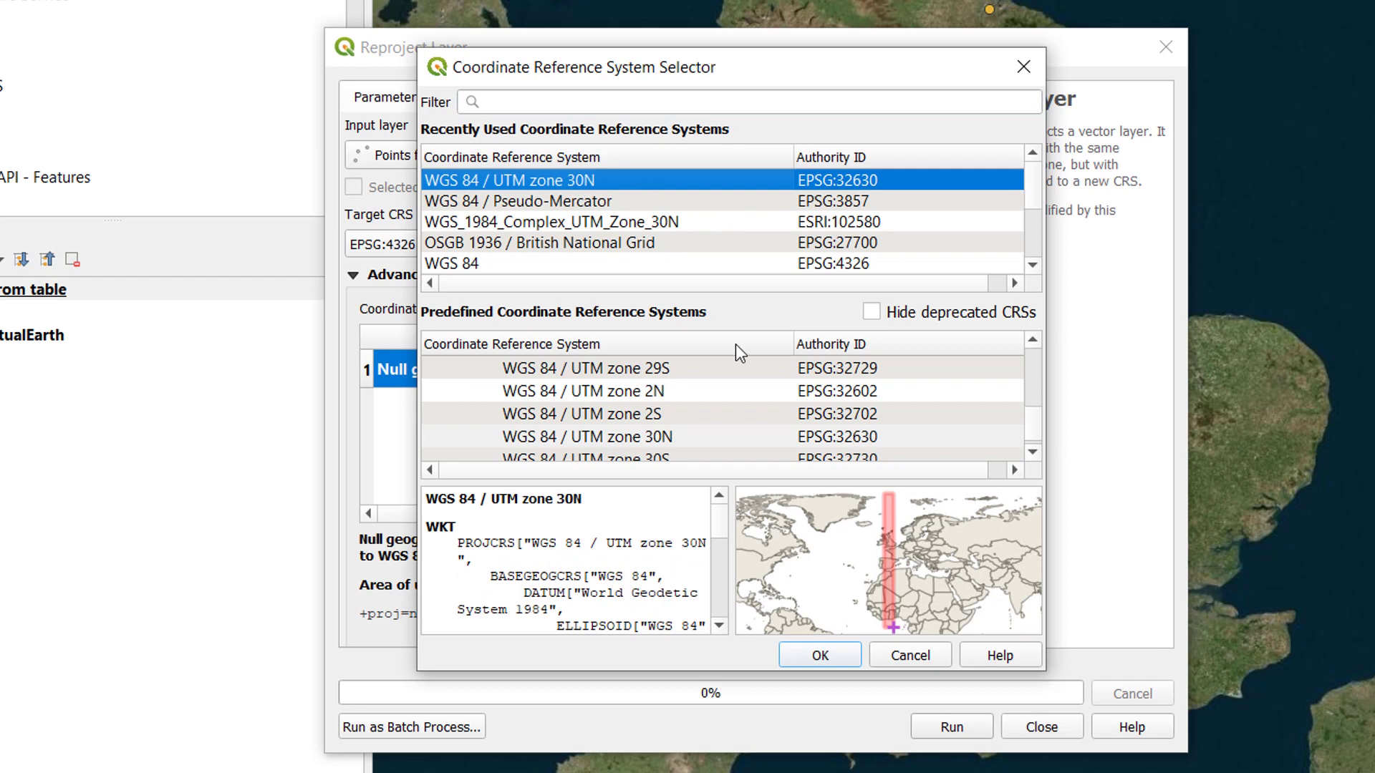
click(821, 657)
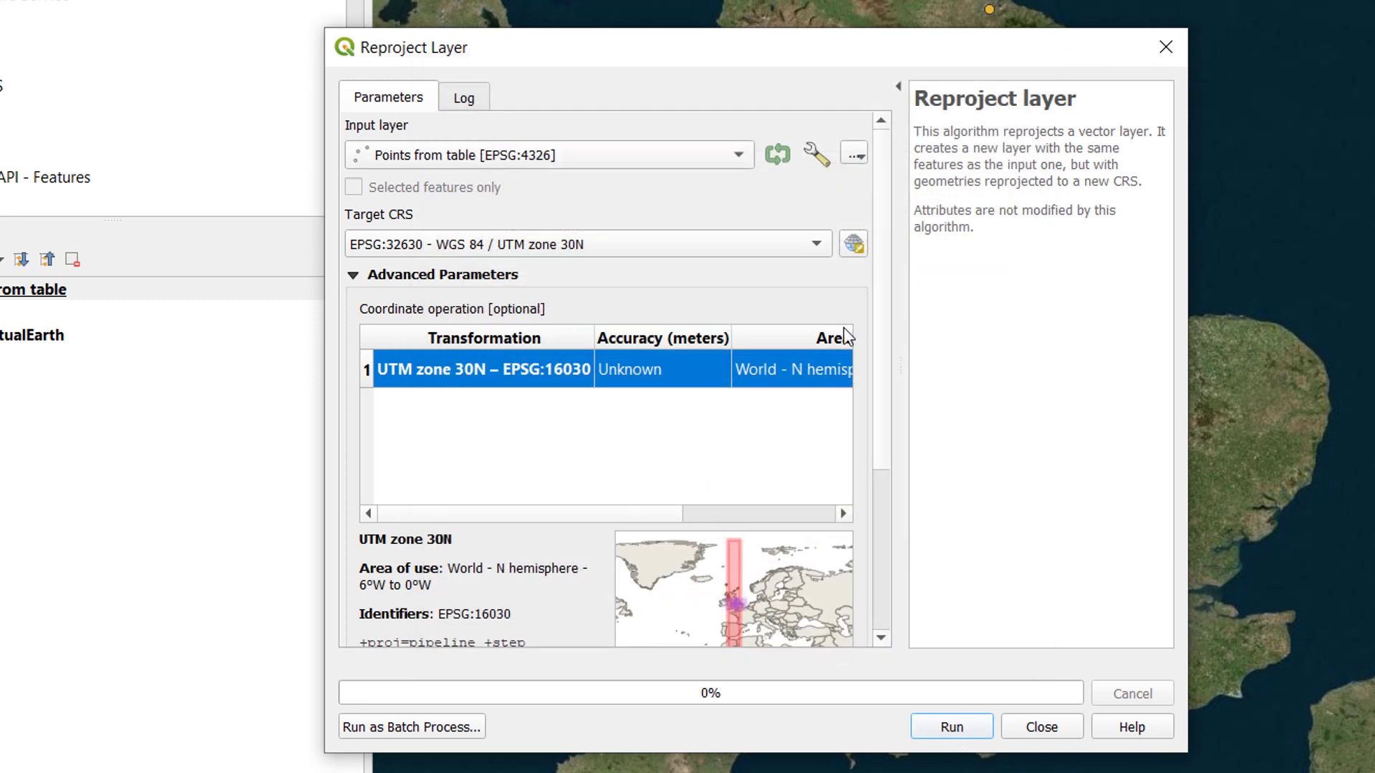
scroll(881, 333, down, 5)
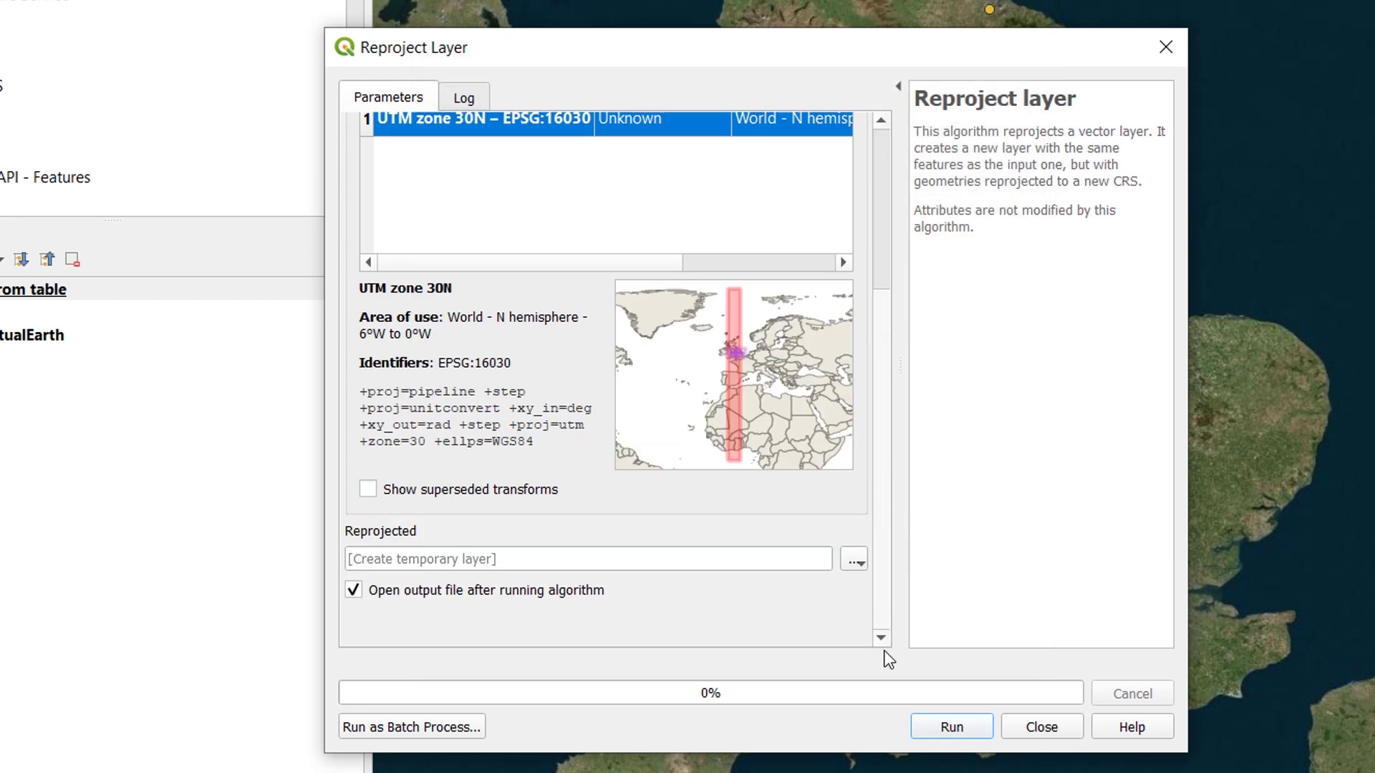
click(946, 723)
click(1016, 725)
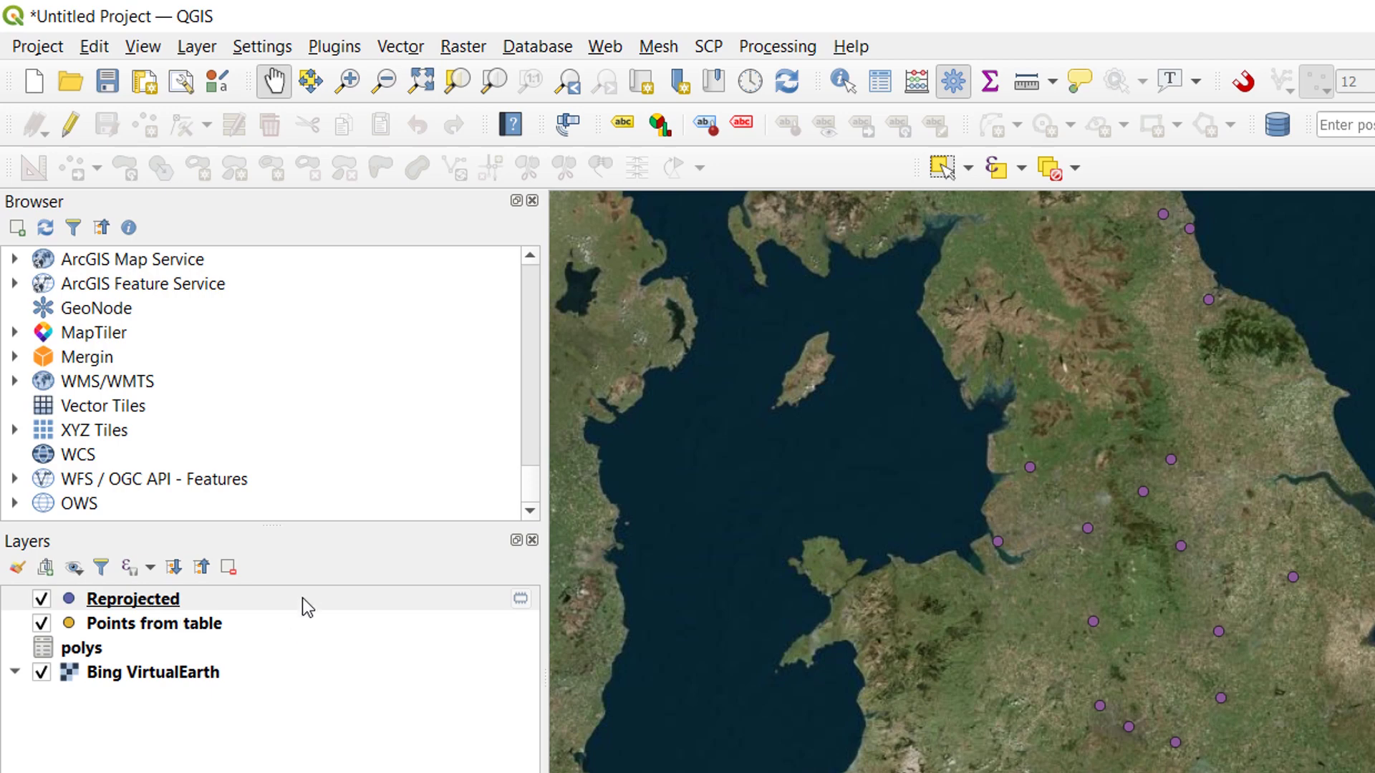
Open the Reprojected layer's attribute table to inspect its x_coord and y_coord values.
mouse_move(302, 599)
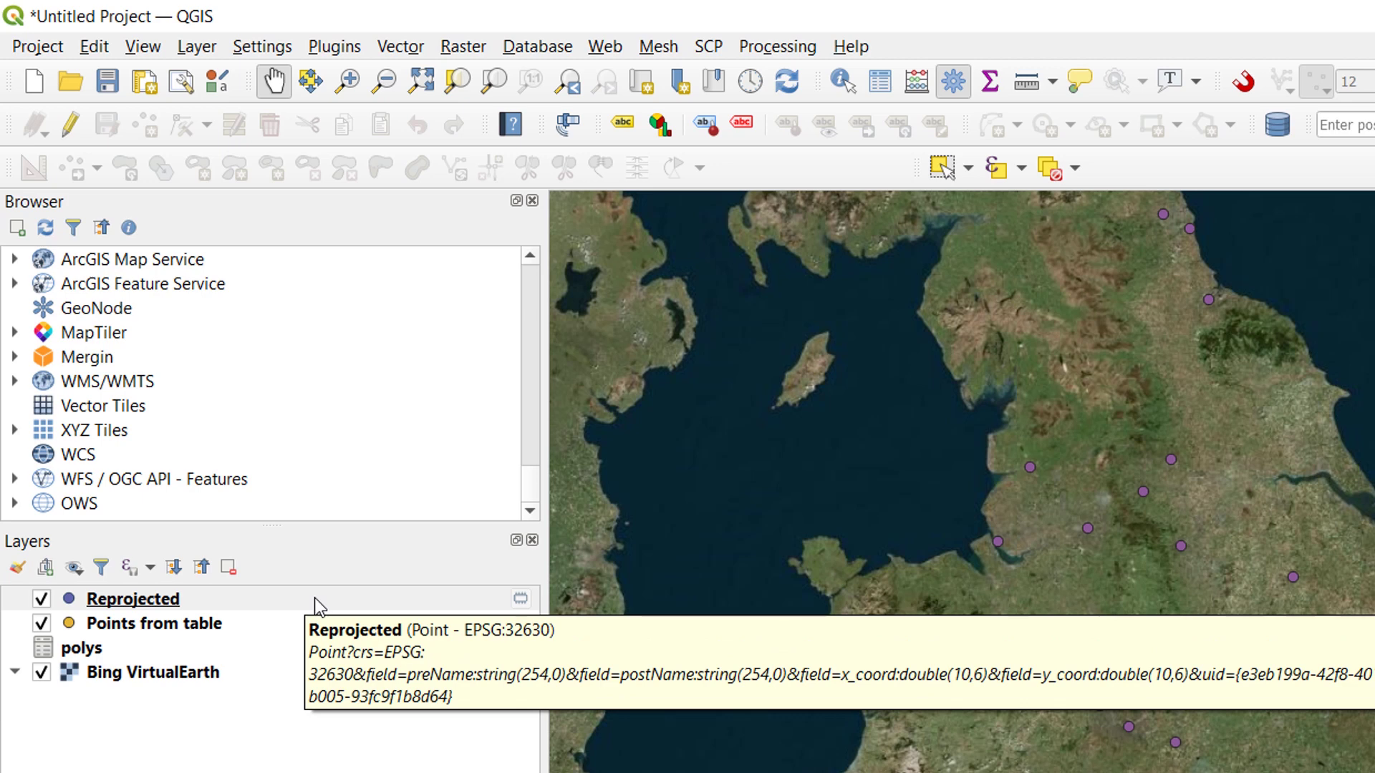
click(315, 598)
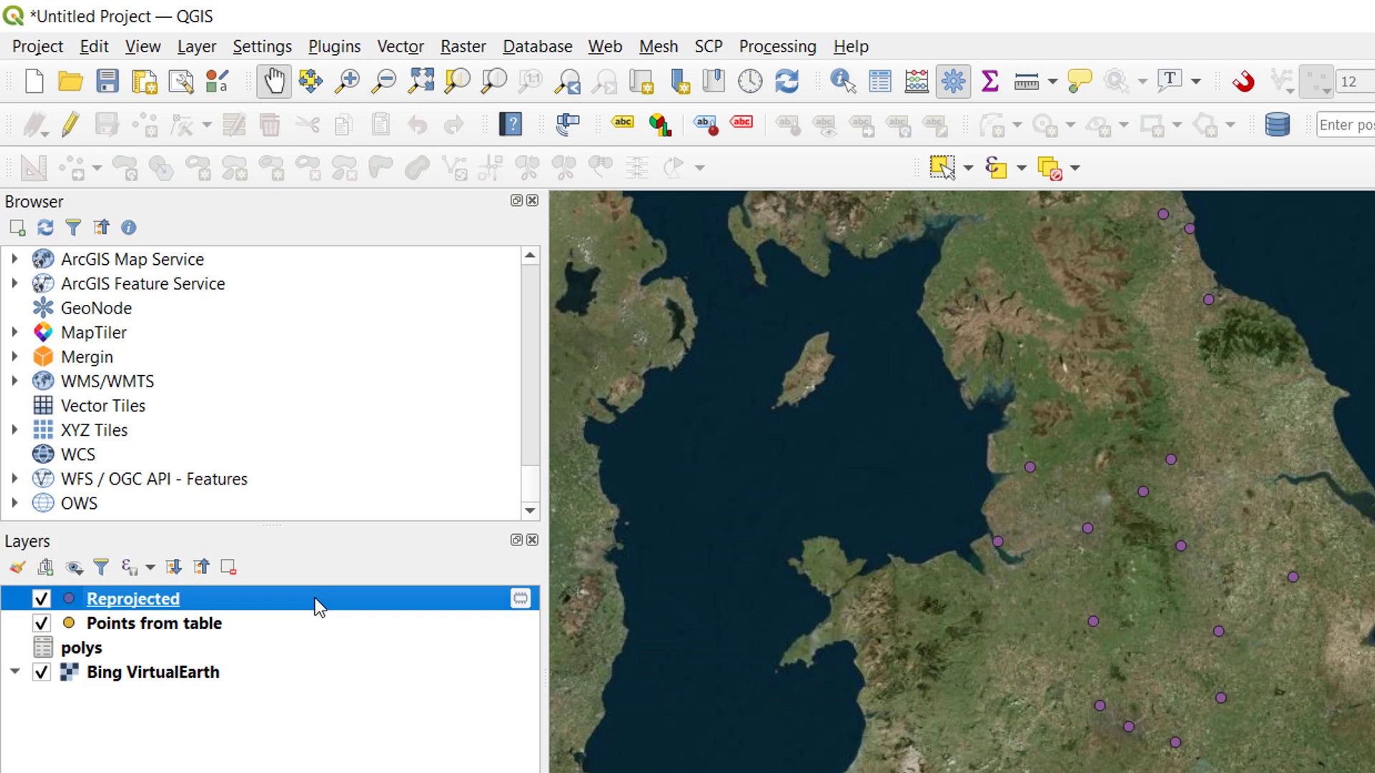
right_click(315, 597)
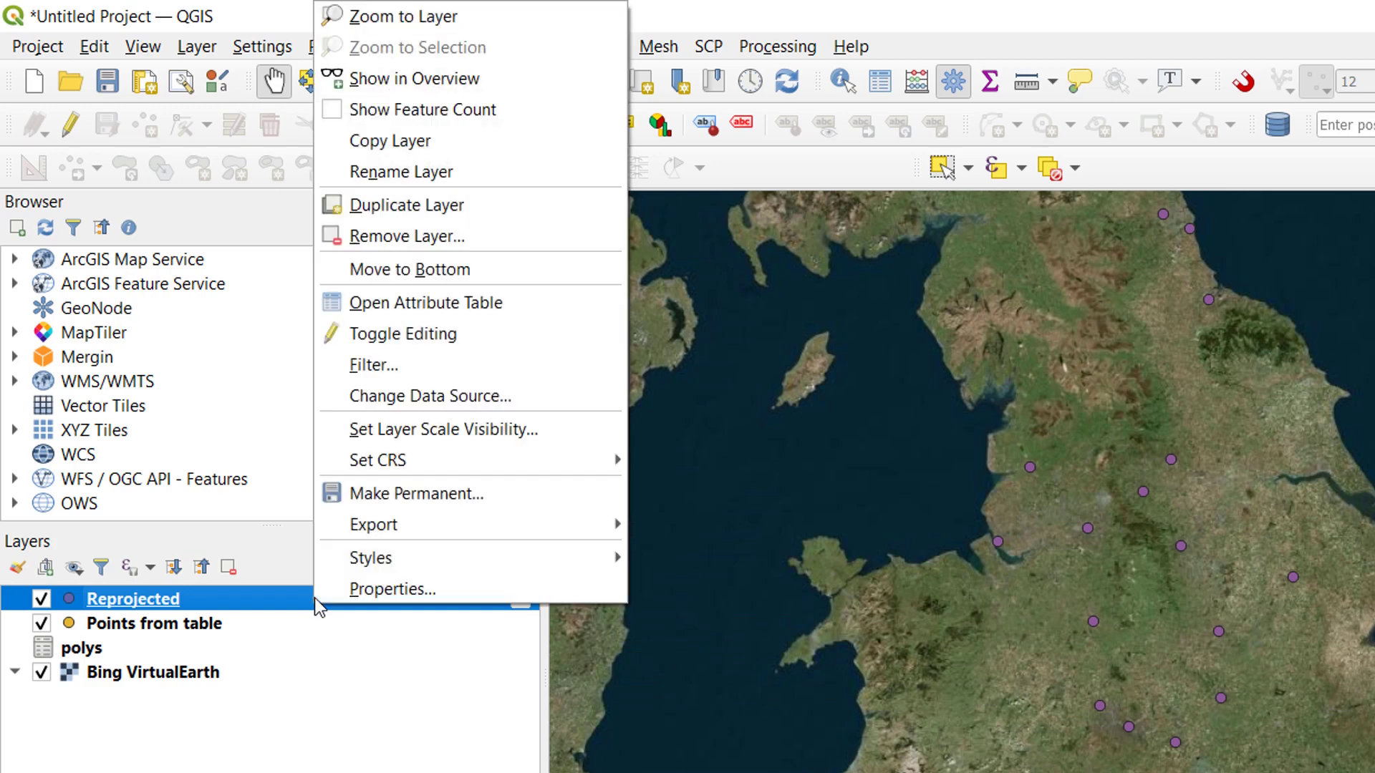
click(470, 303)
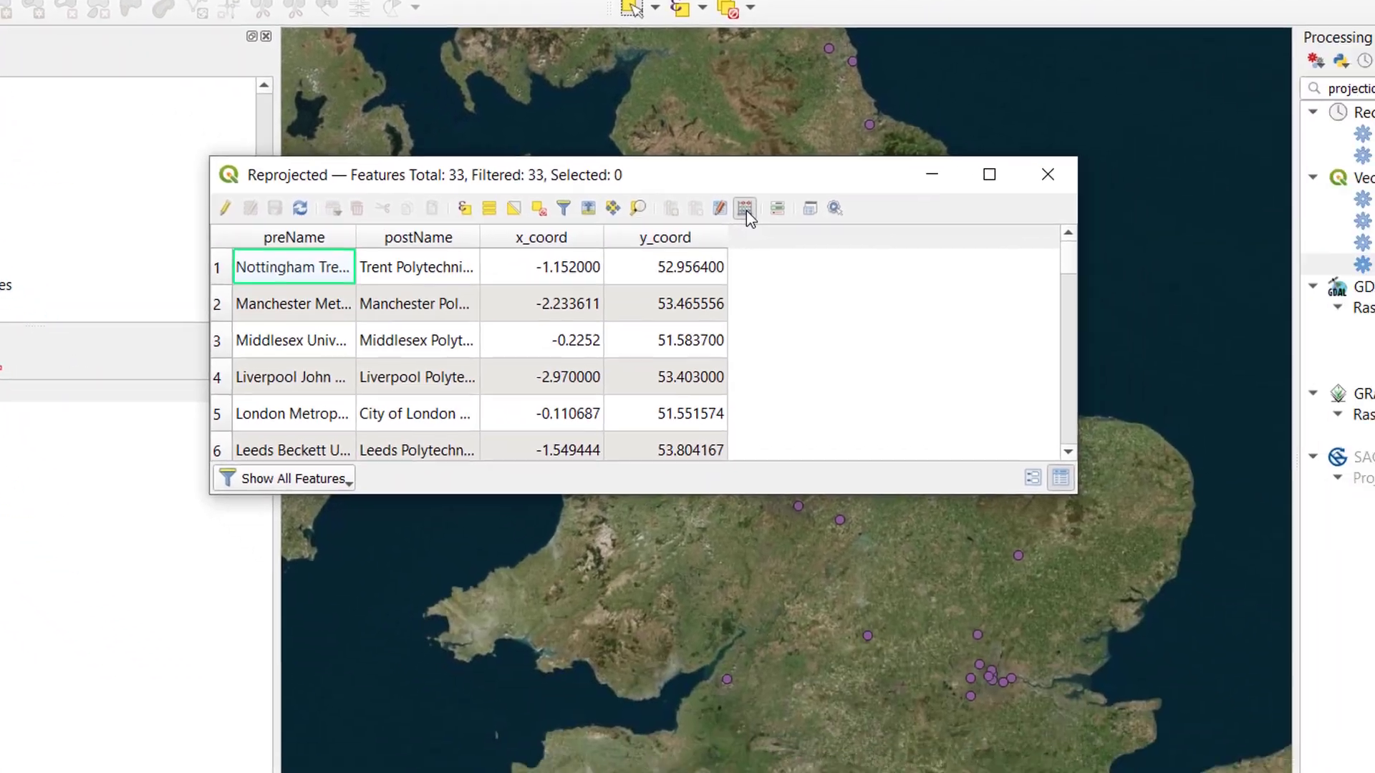
Add an x_UTM decimal (real) field with precision 2, calculated from $x.
click(745, 208)
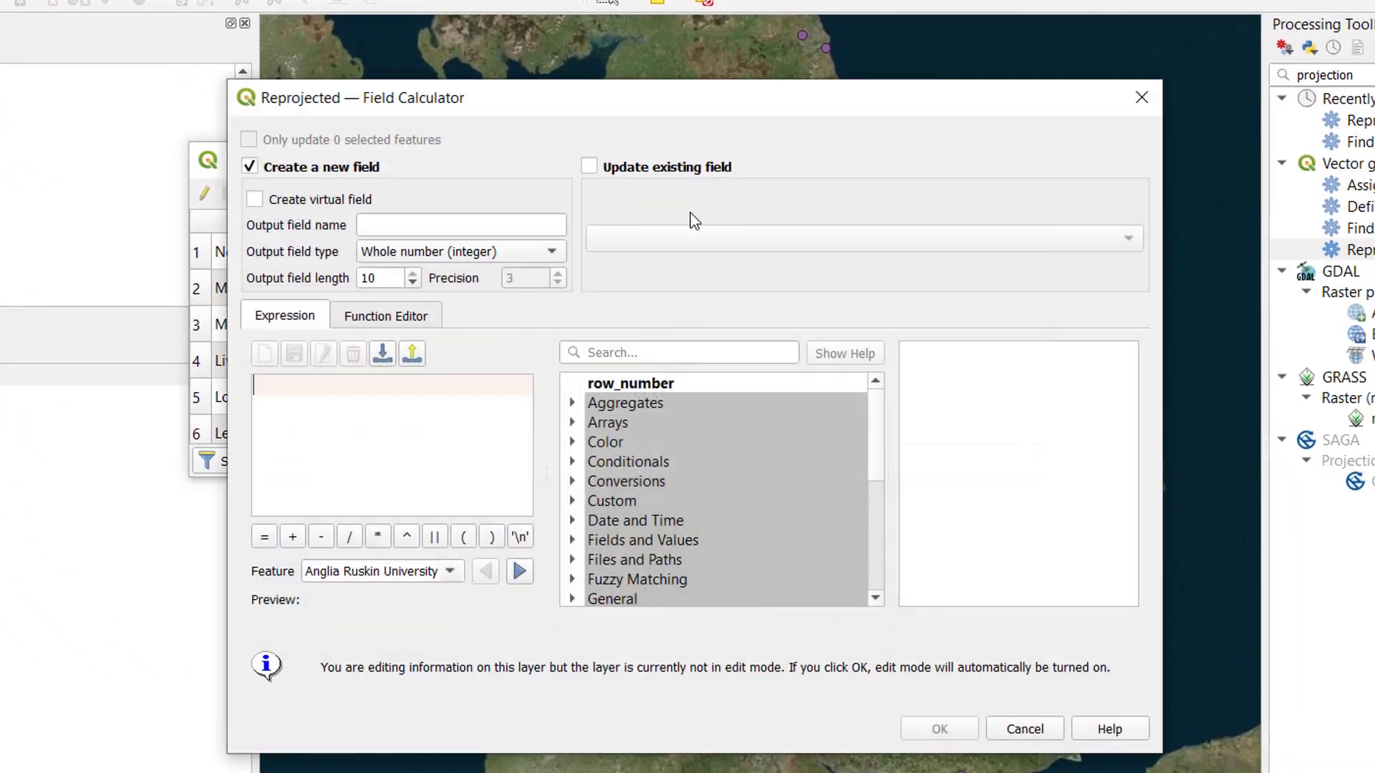
click(459, 242)
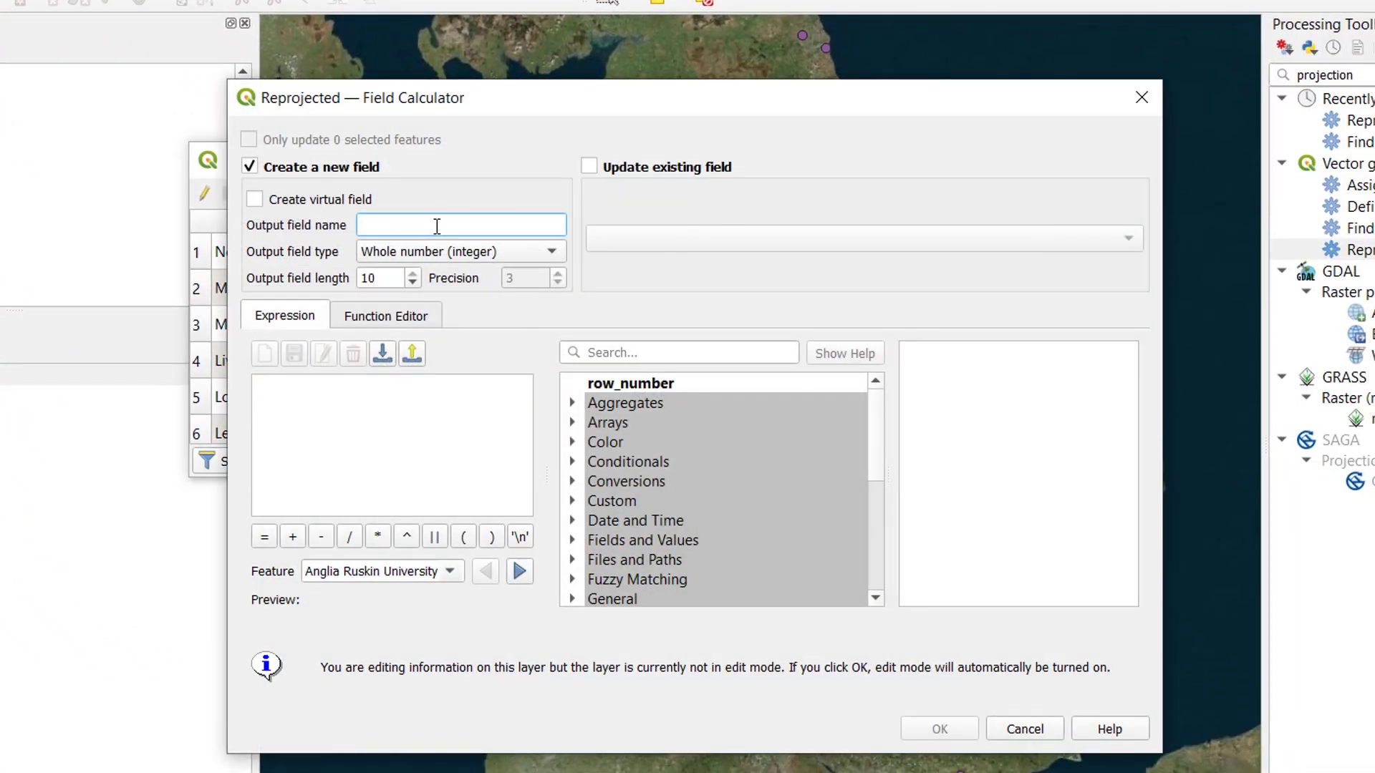
text(x_UTM)
click(447, 255)
click(442, 277)
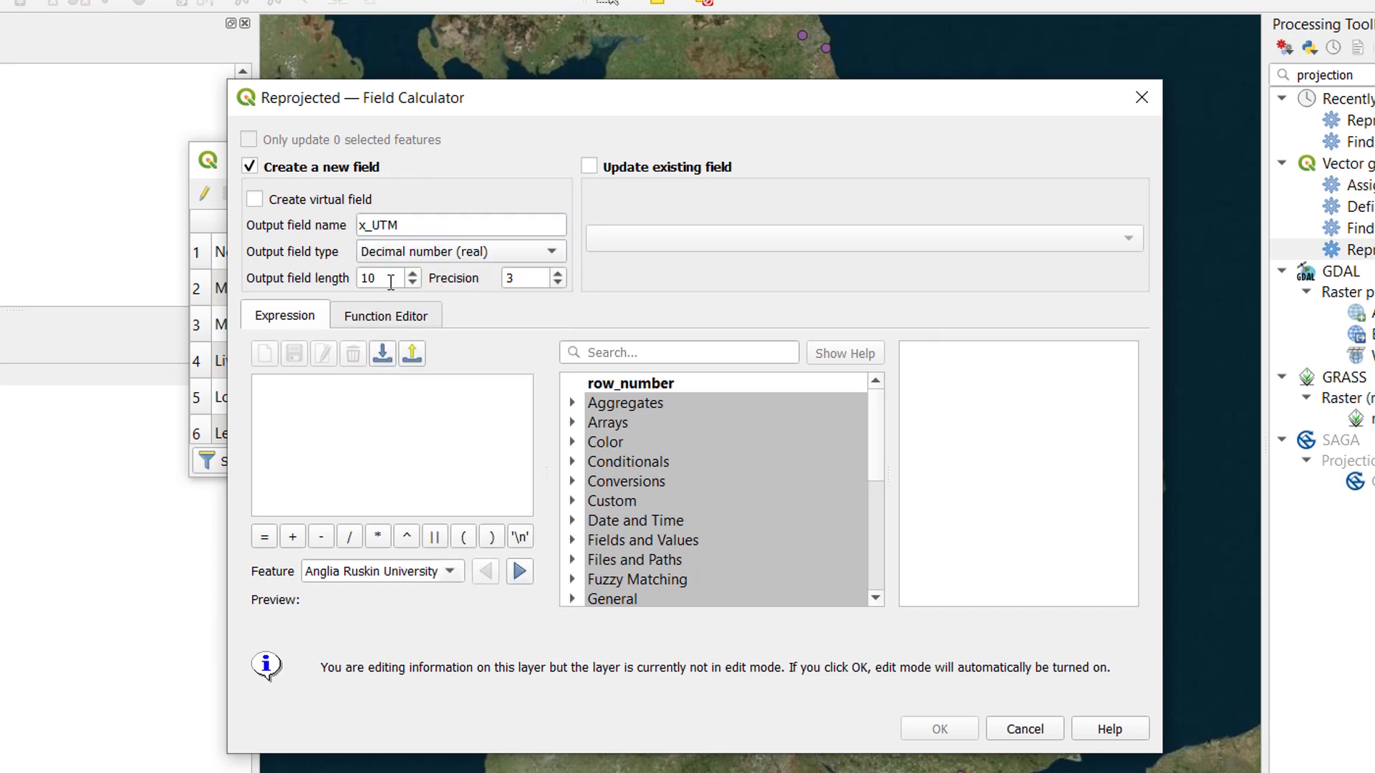
double_click(524, 280)
text(2)
click(696, 356)
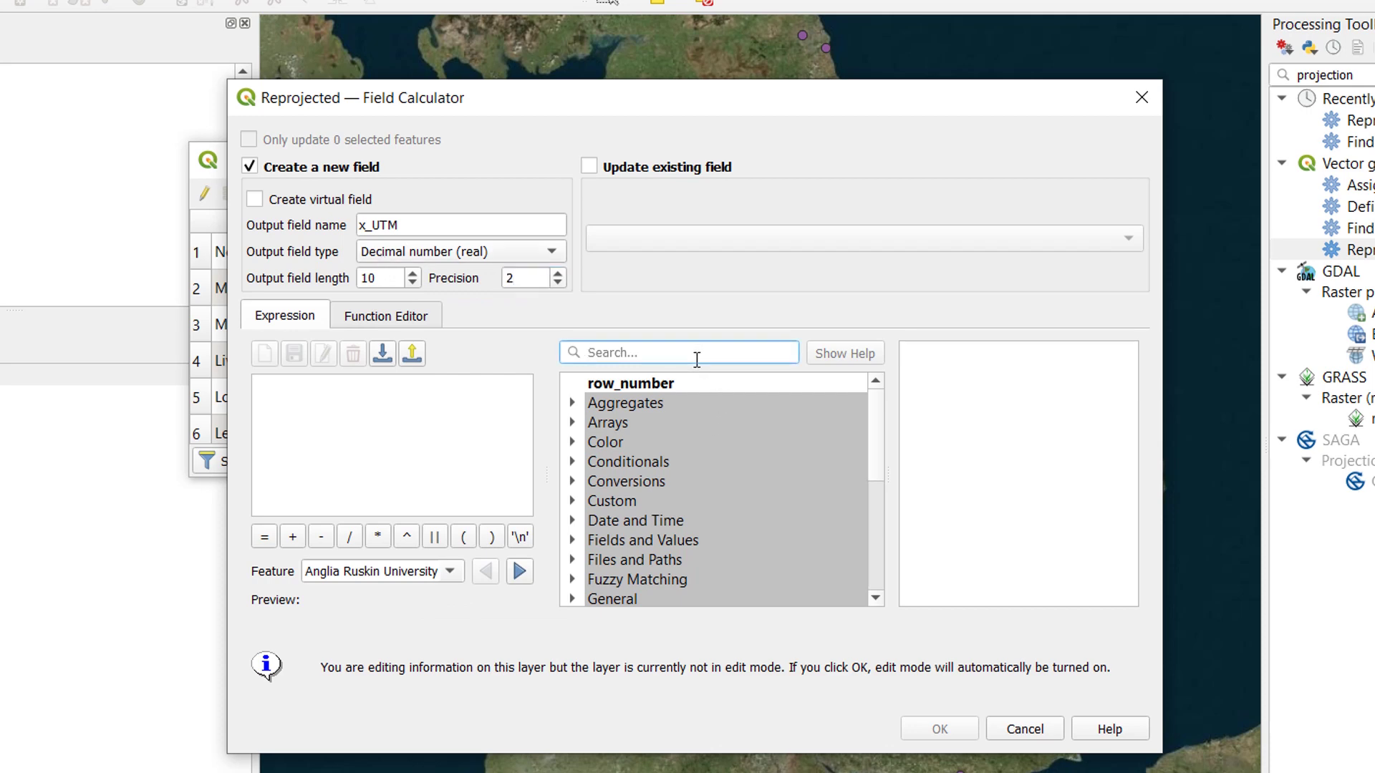
text($x)
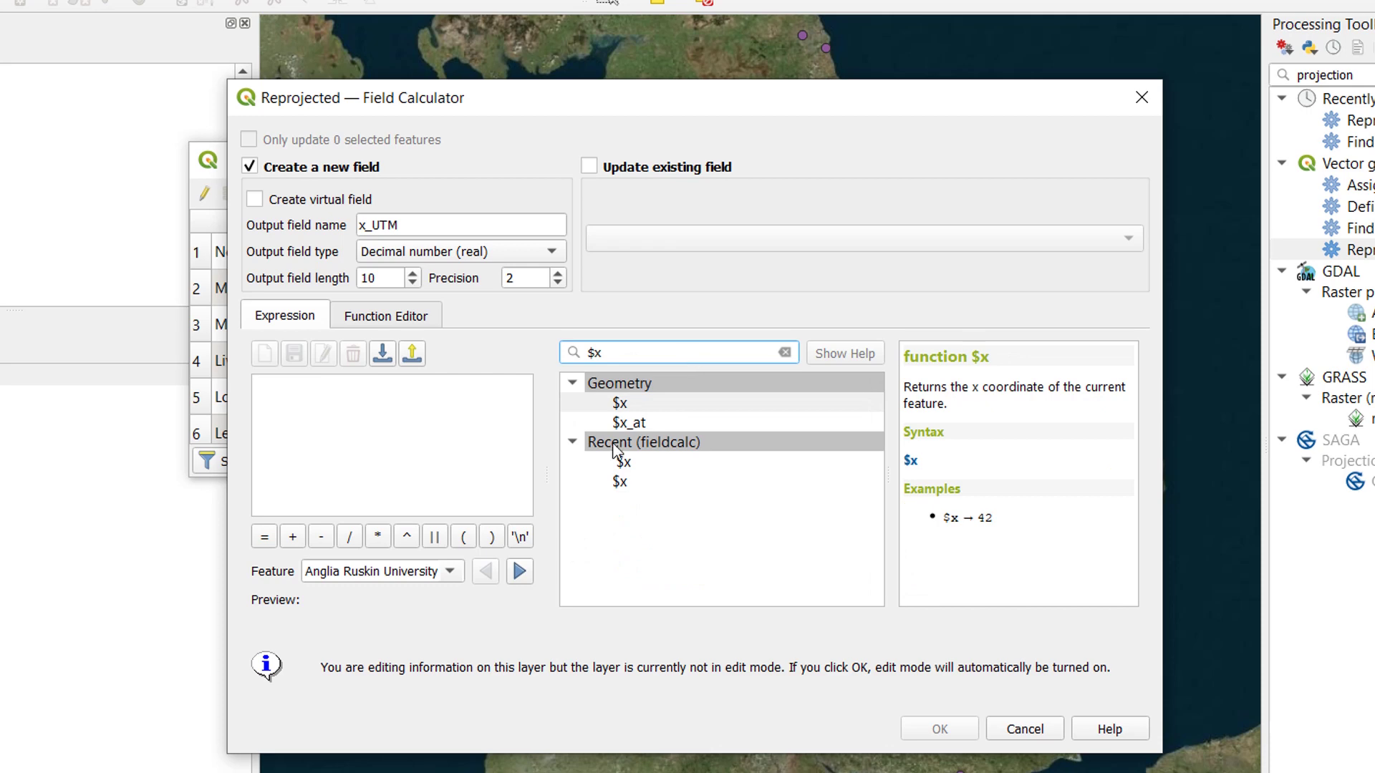
double_click(622, 404)
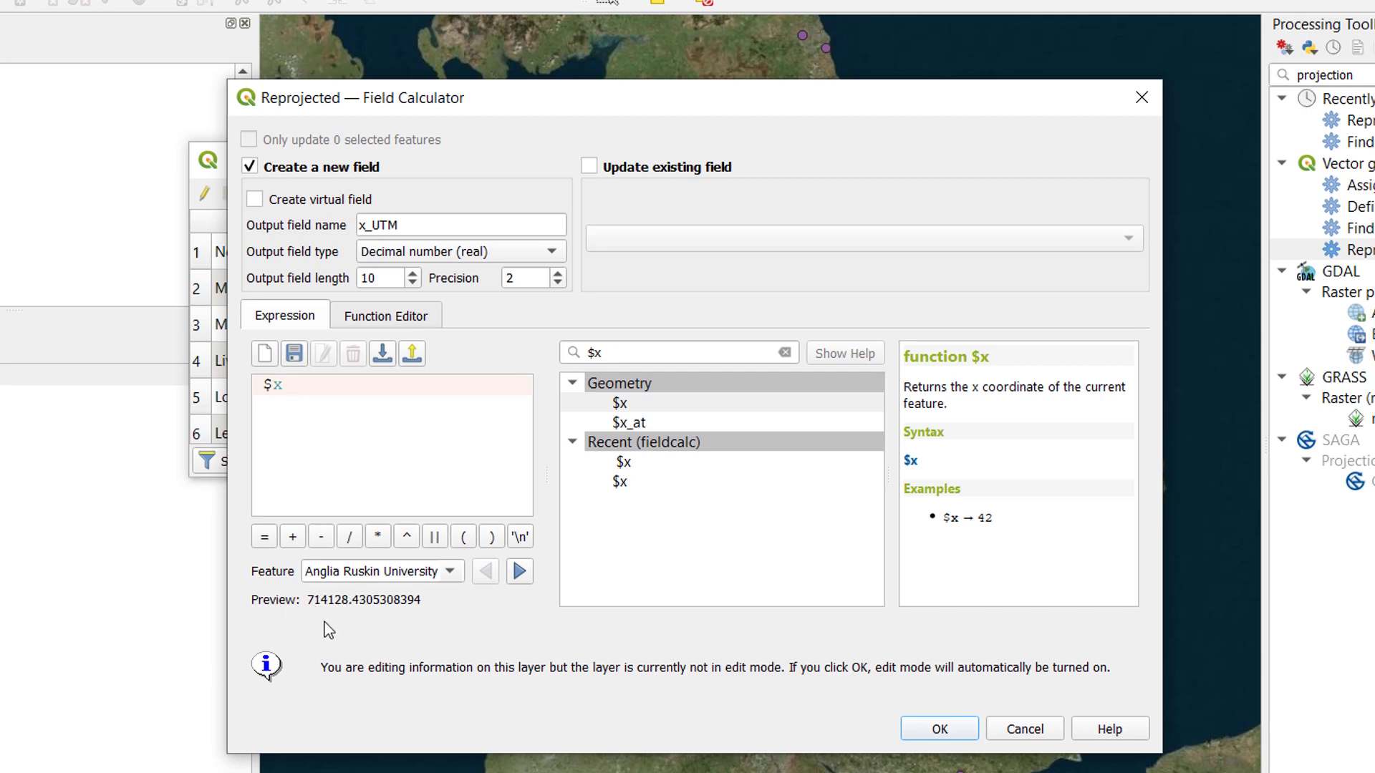
click(940, 729)
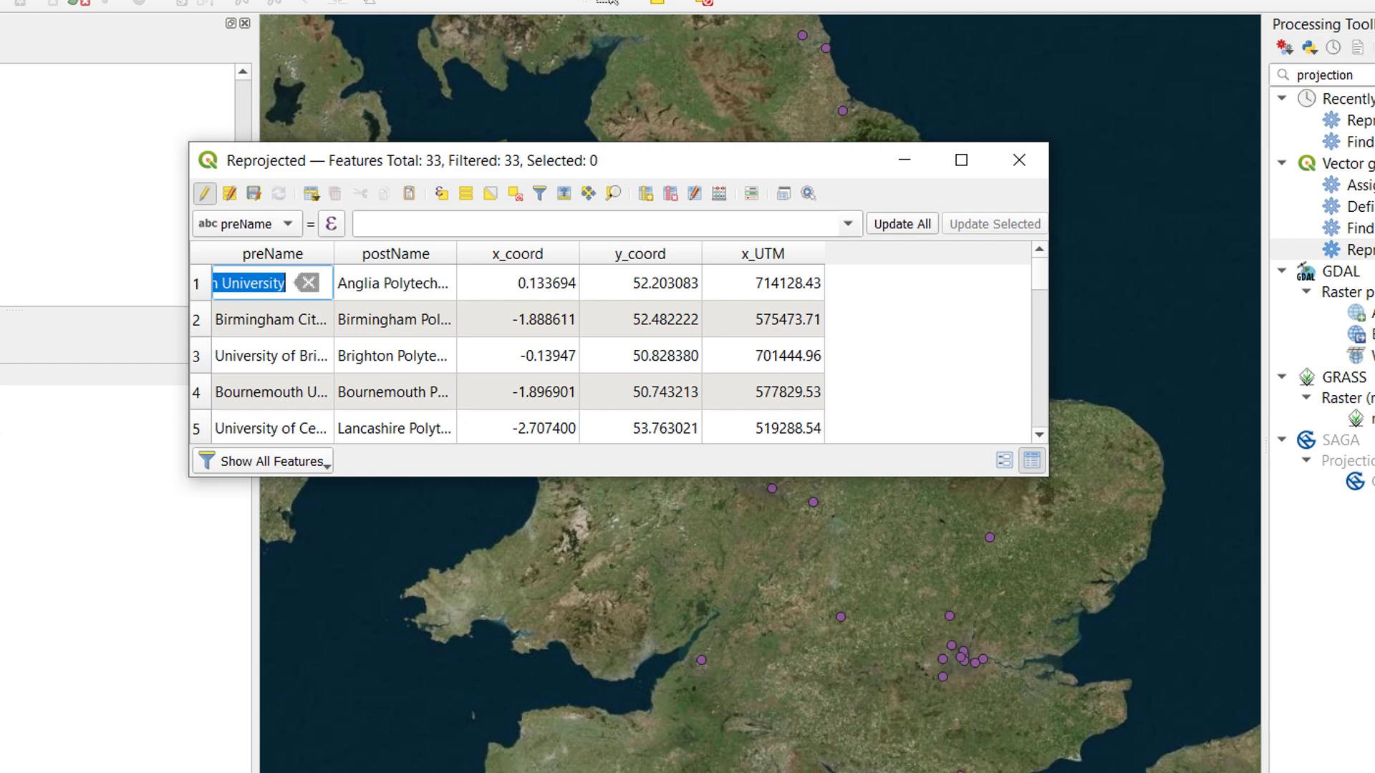
click(694, 193)
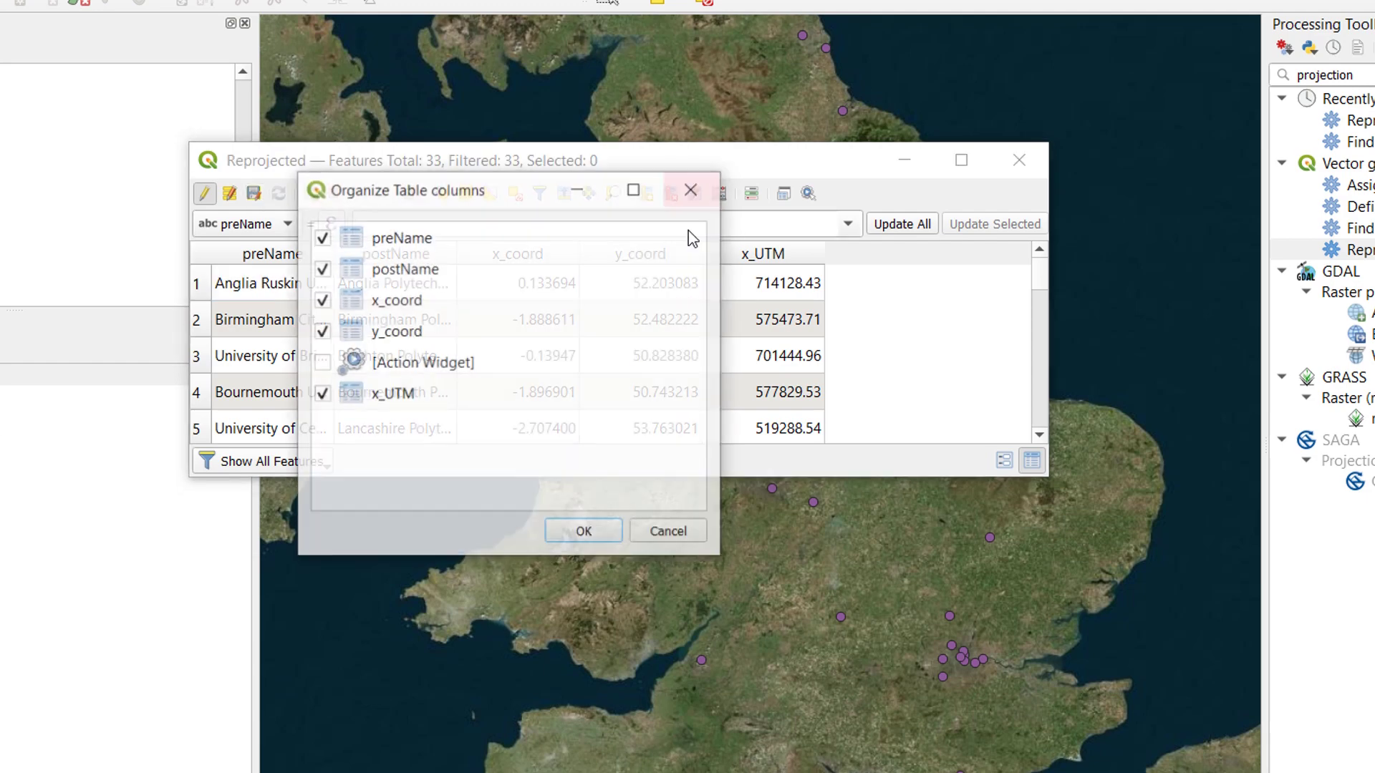
click(690, 191)
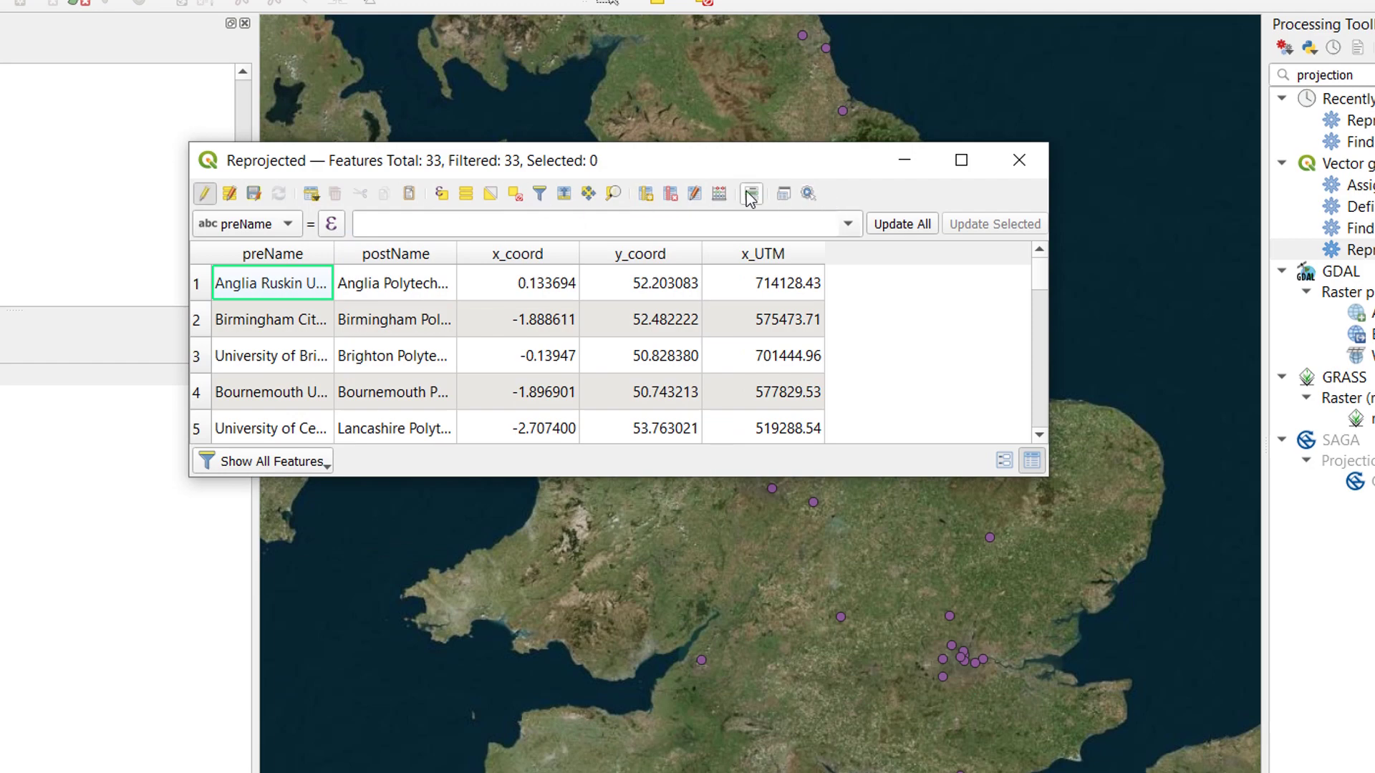
Add a y_UTM decimal (real) field with precision 2, calculated from $y.
click(719, 193)
click(401, 225)
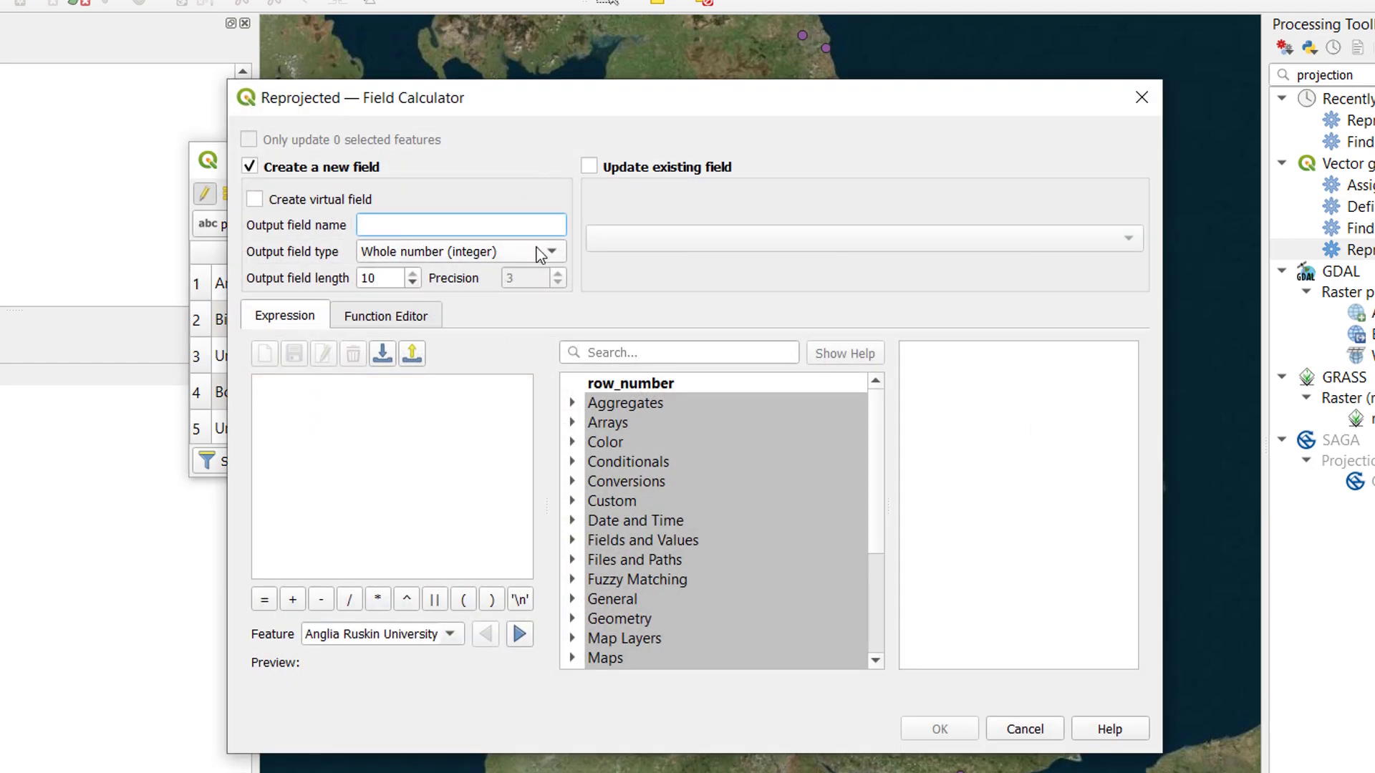
text(y_UTM)
click(521, 259)
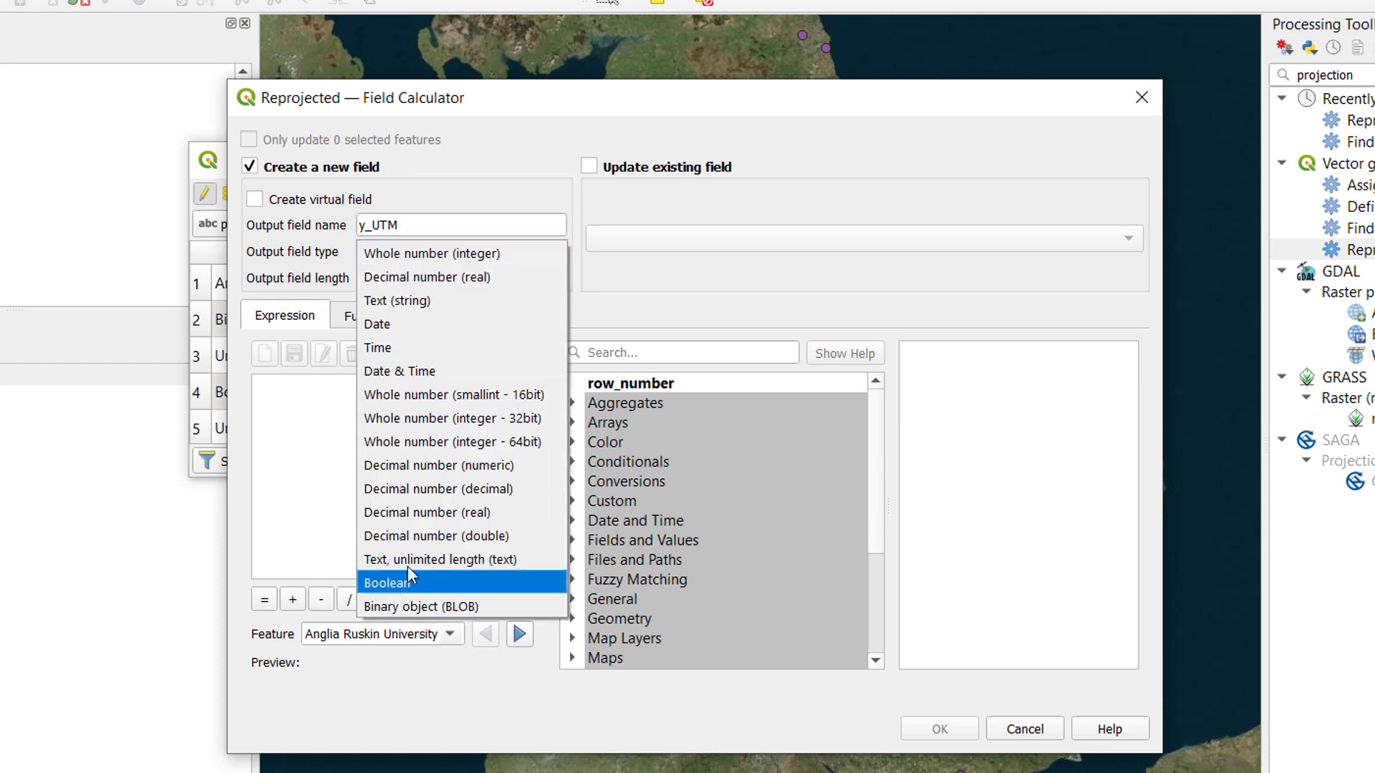
click(428, 278)
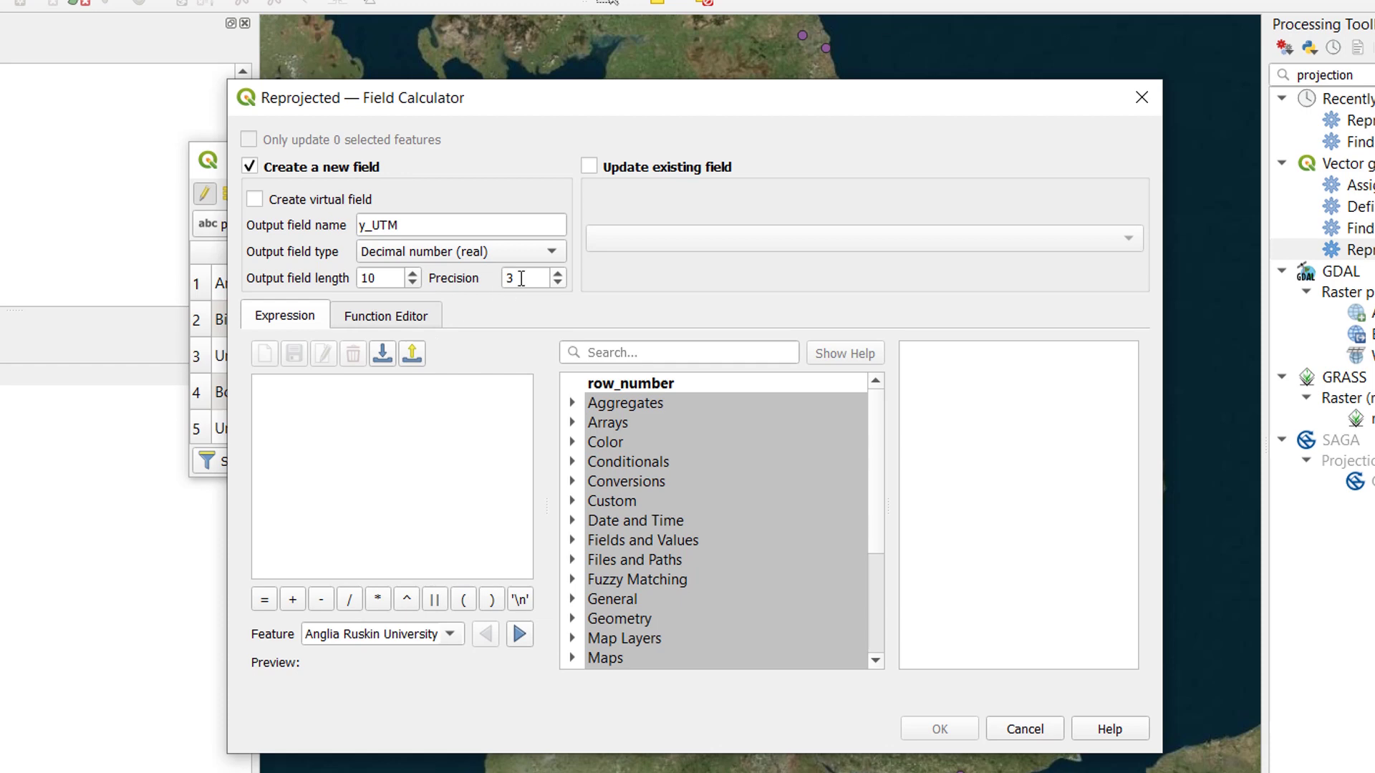
key(Tab)
key(Tab)
text(2)
click(652, 353)
text($)
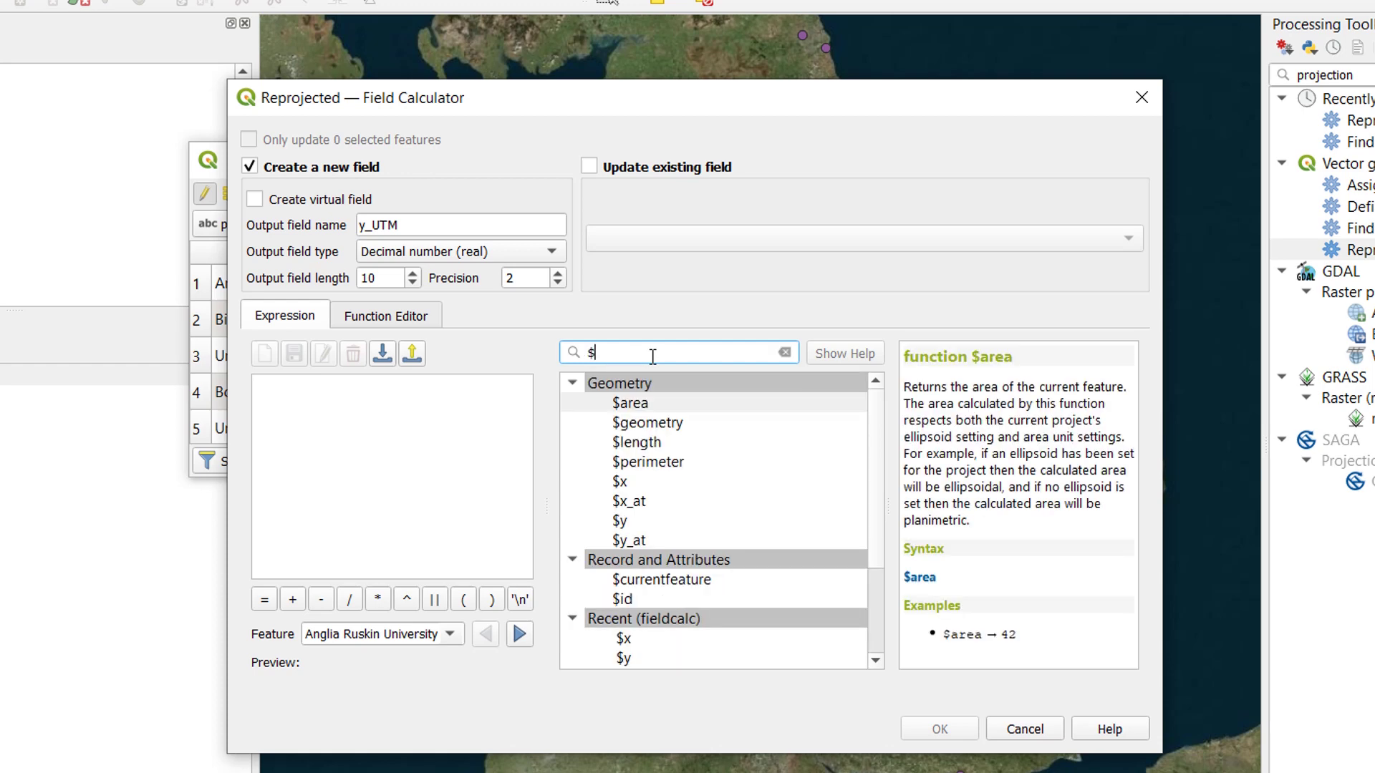
text(y)
double_click(621, 403)
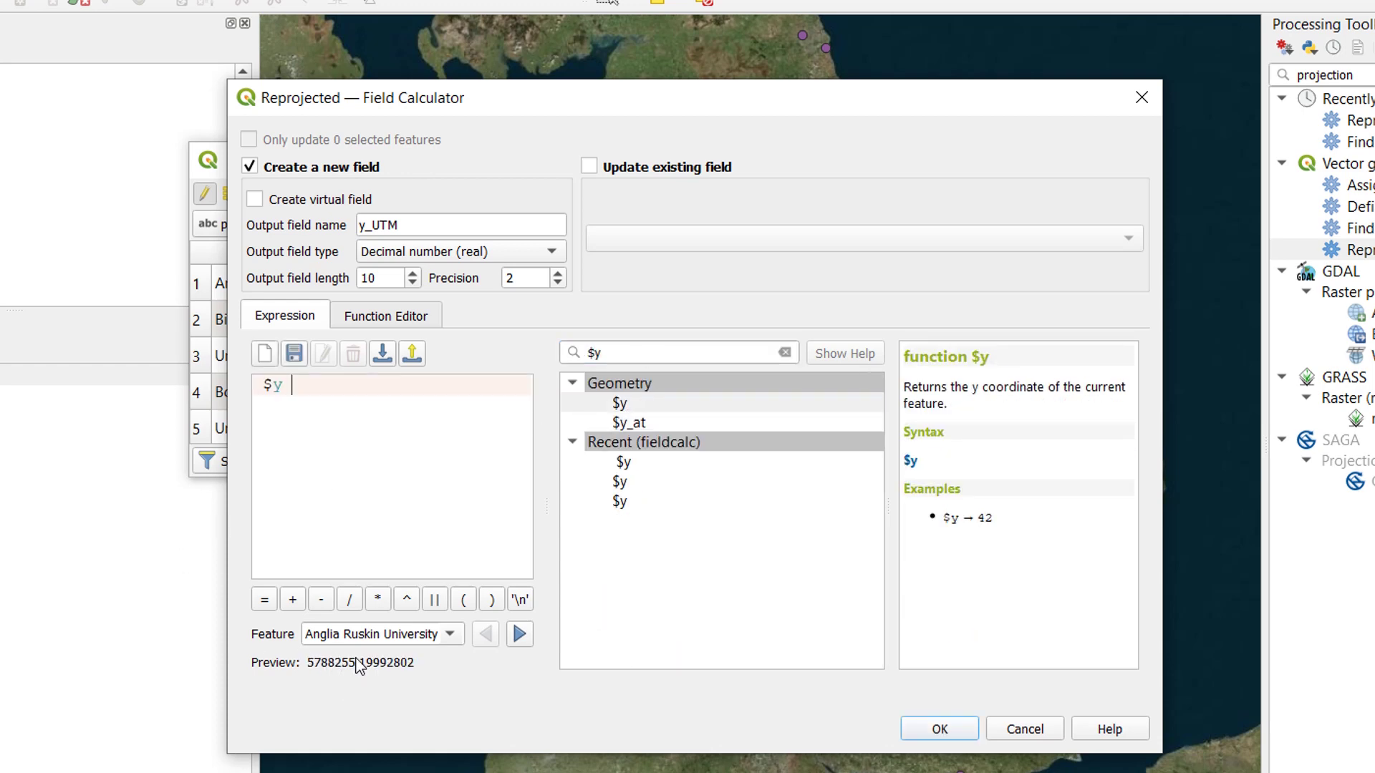
click(940, 729)
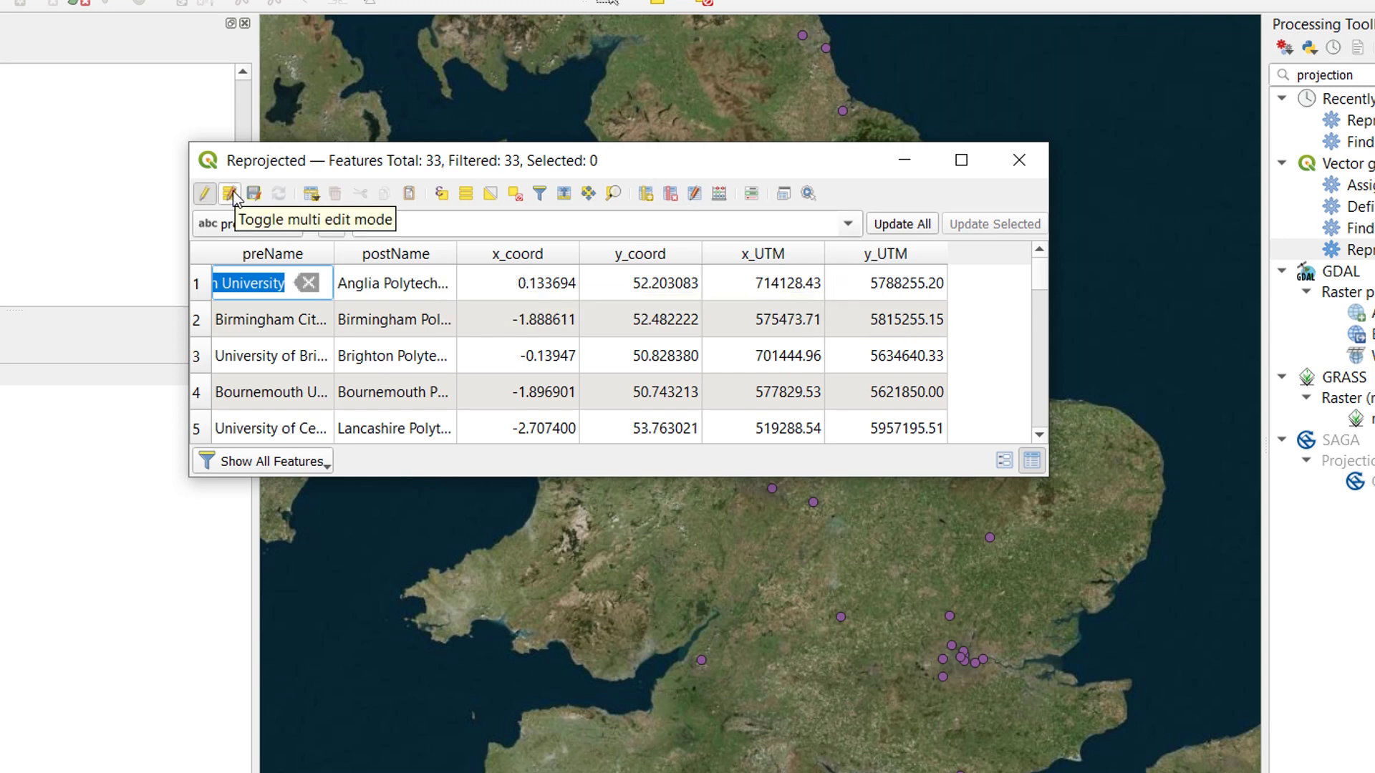
Stop editing, save the new columns to the Reprojected layer, and close the attribute table.
click(204, 193)
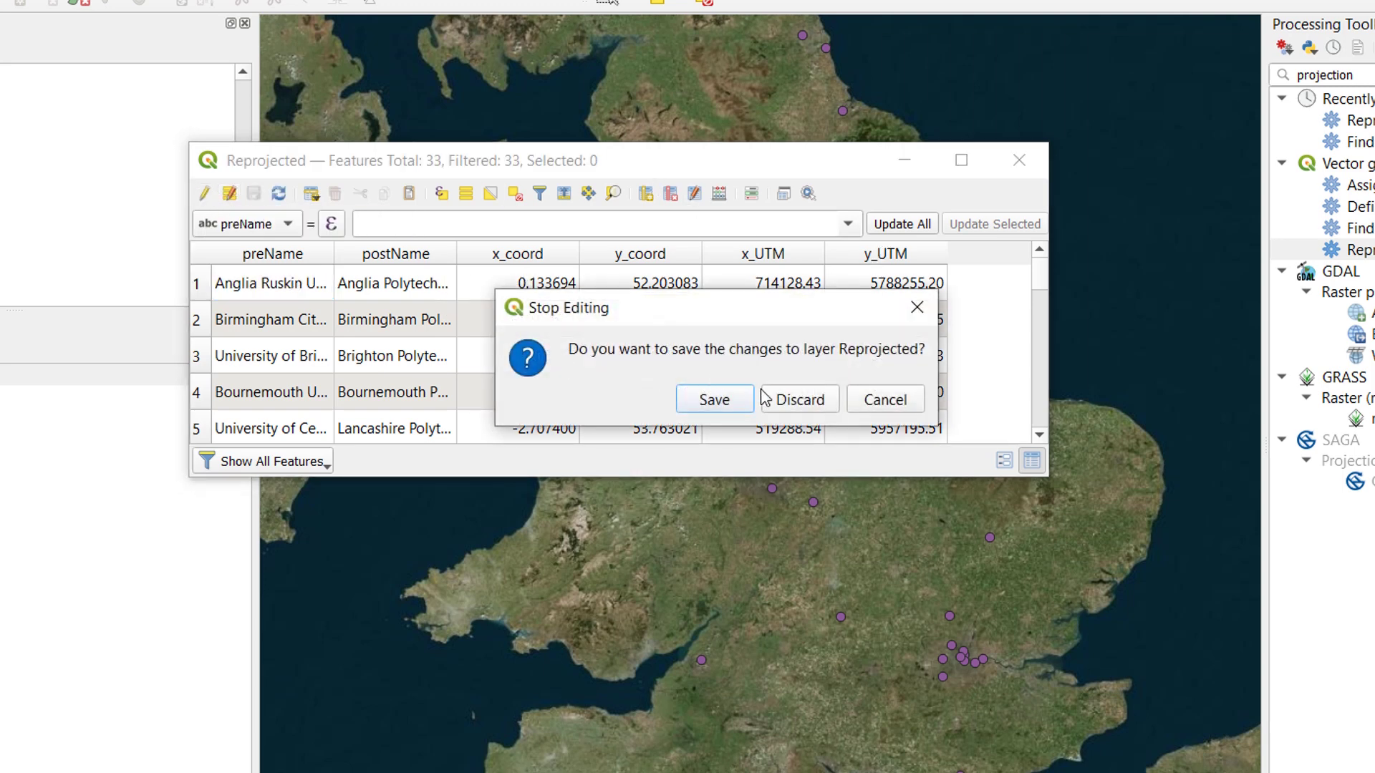
click(711, 407)
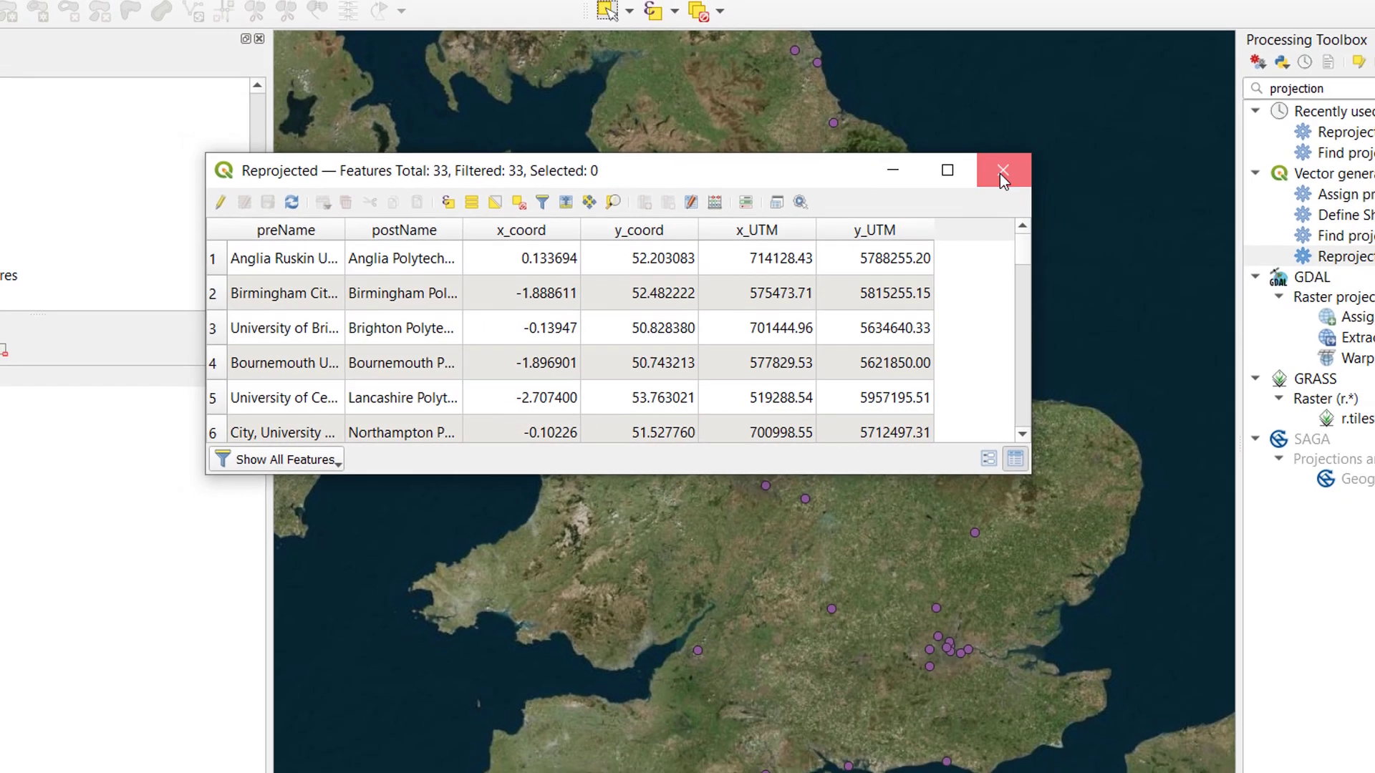
click(1019, 160)
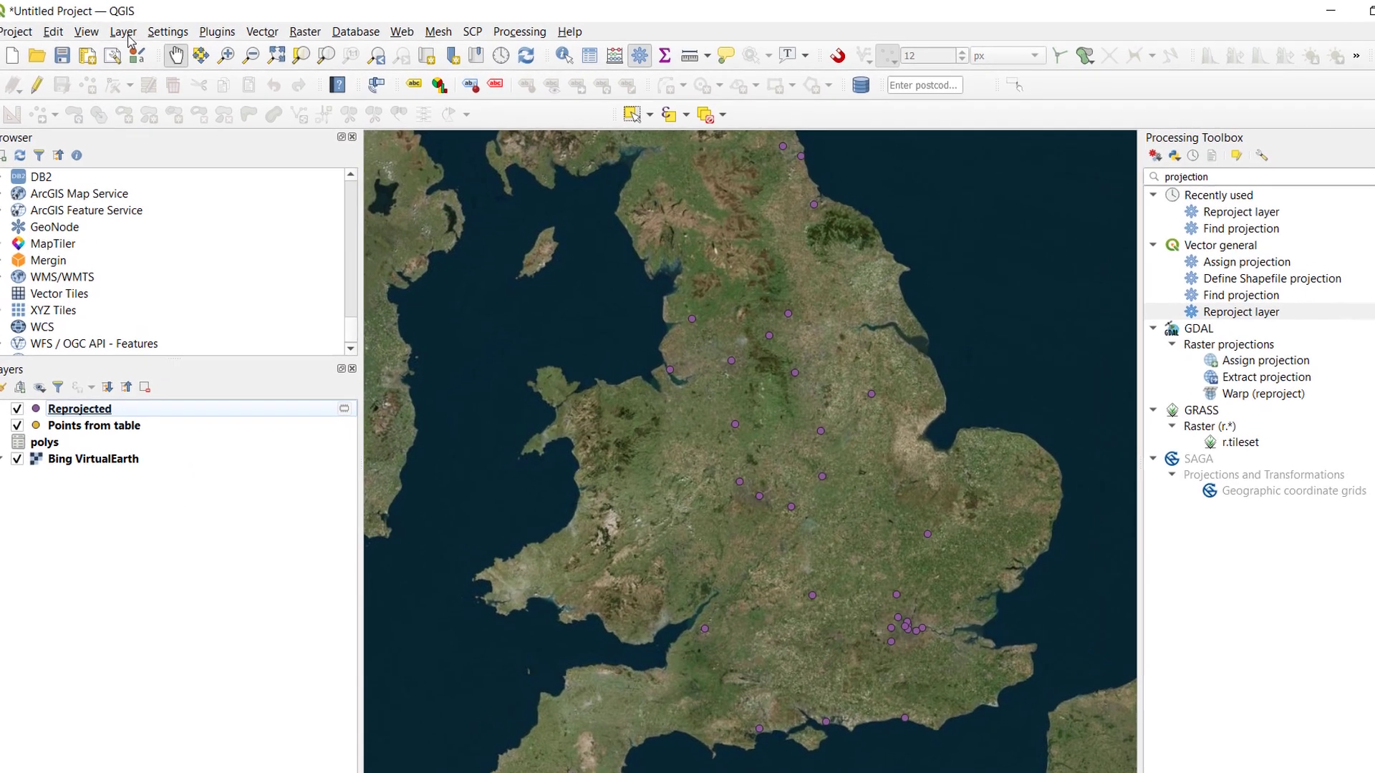
Show the Layer menu's Add Layer submenu with its delimited text option.
click(127, 30)
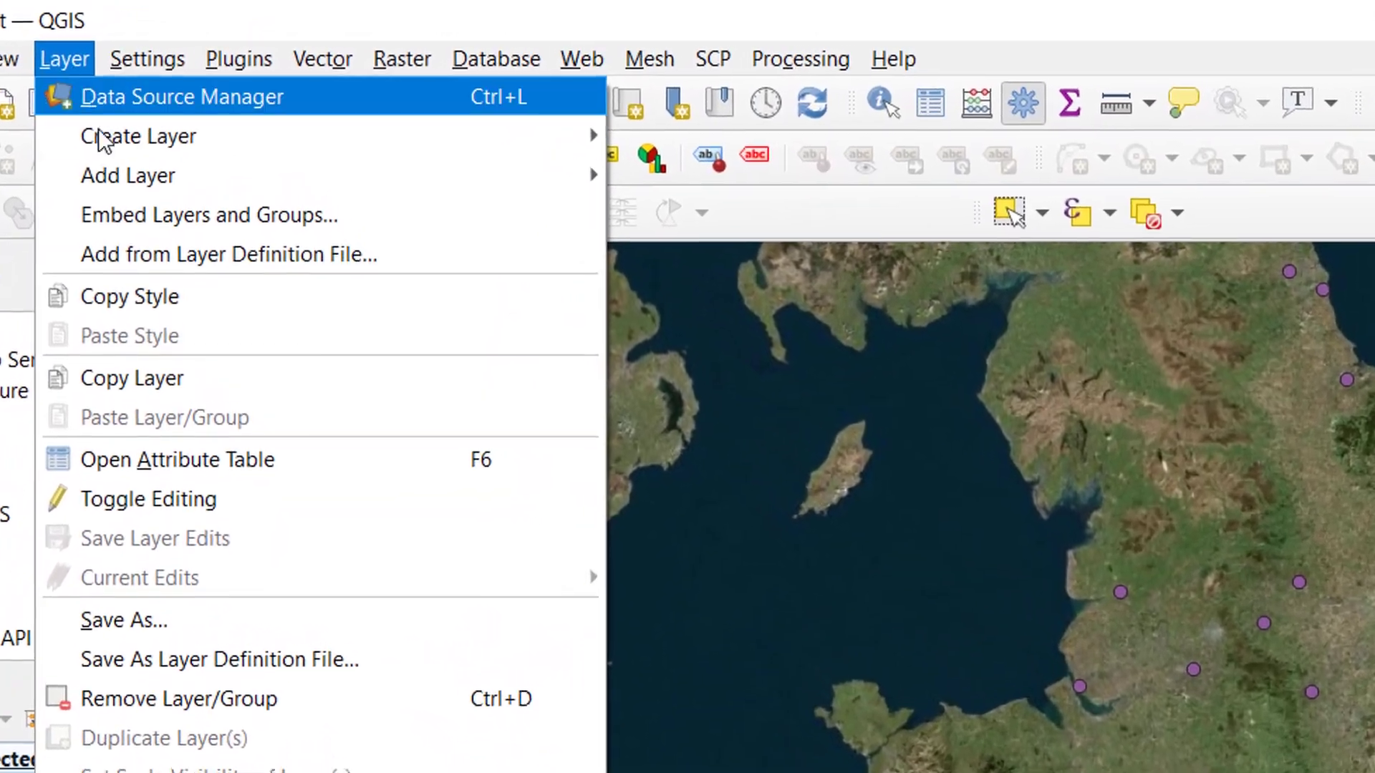
mouse_move(168, 108)
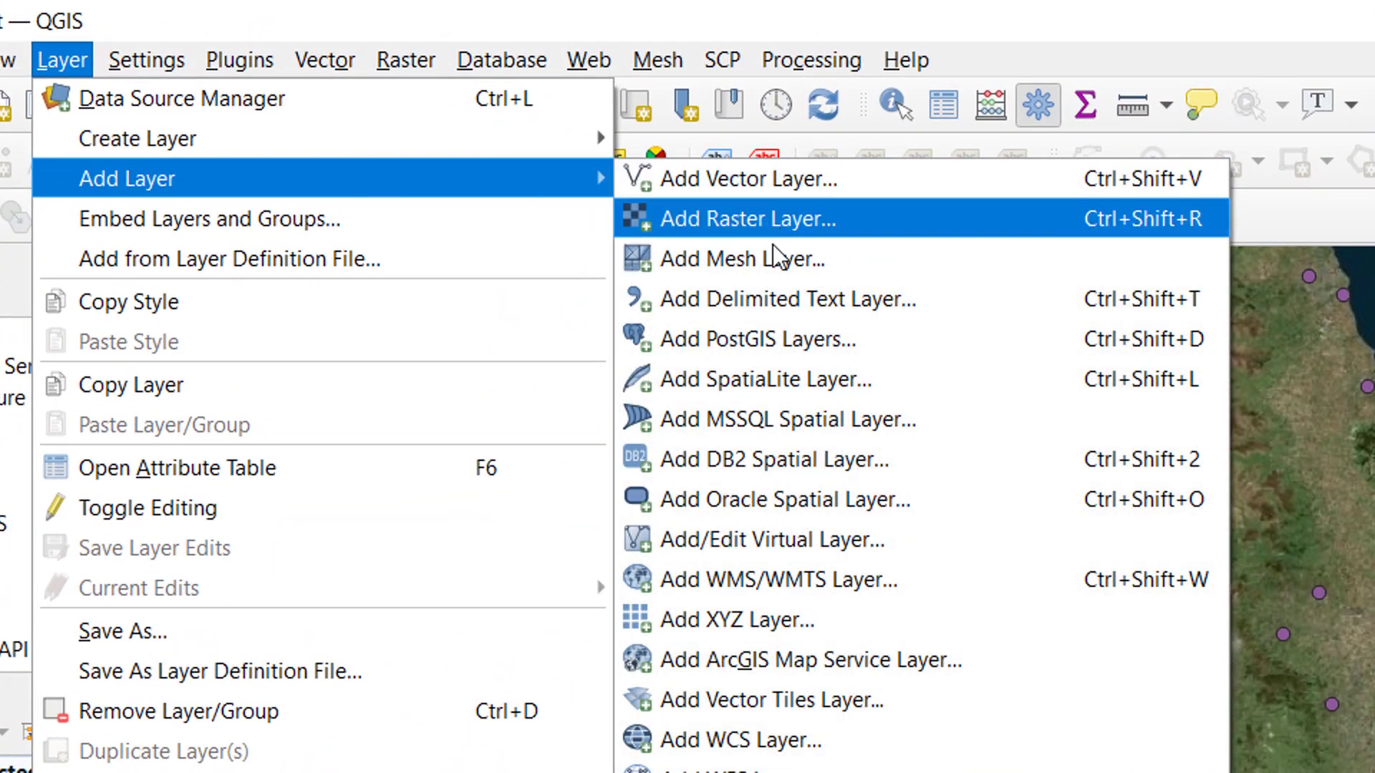
Select utmPolys.csv as the file in the Add Delimited Text Layer import.
click(832, 307)
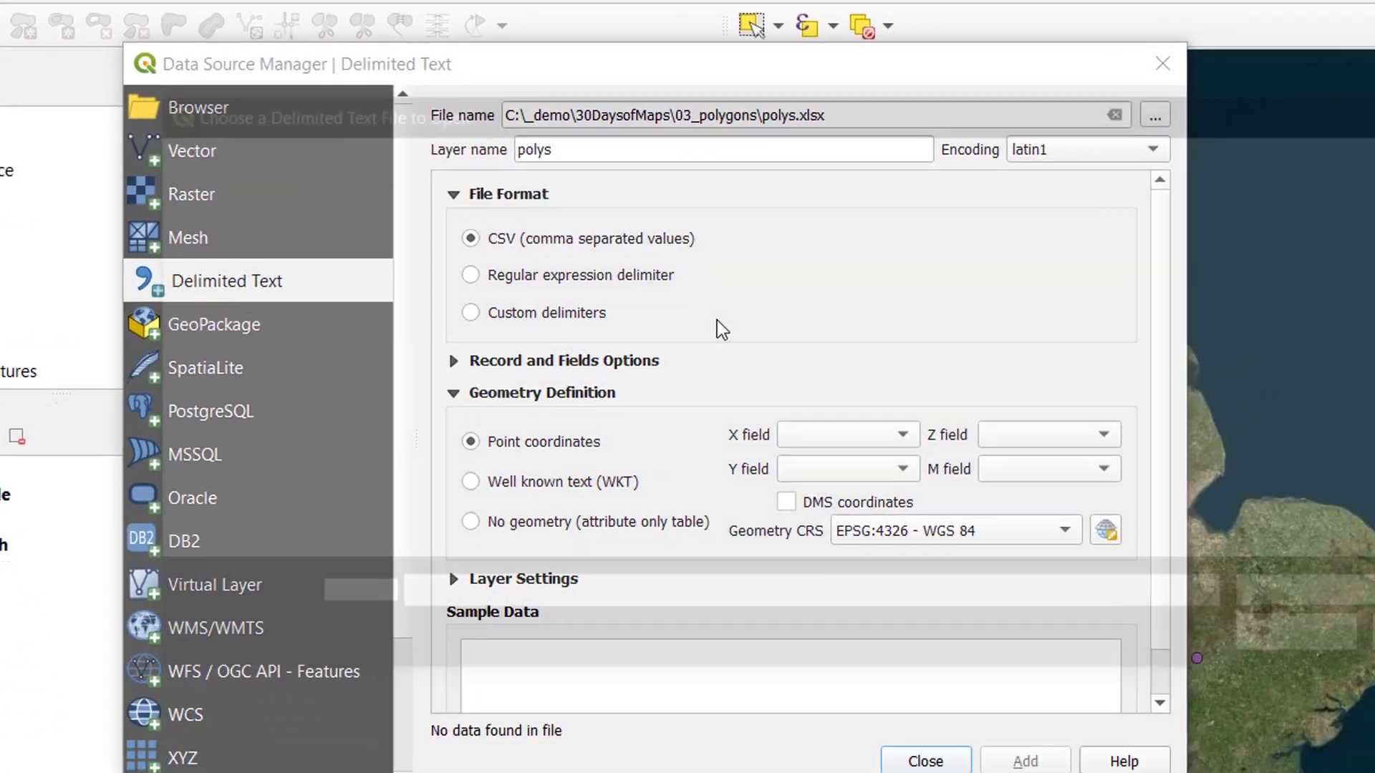
click(1160, 111)
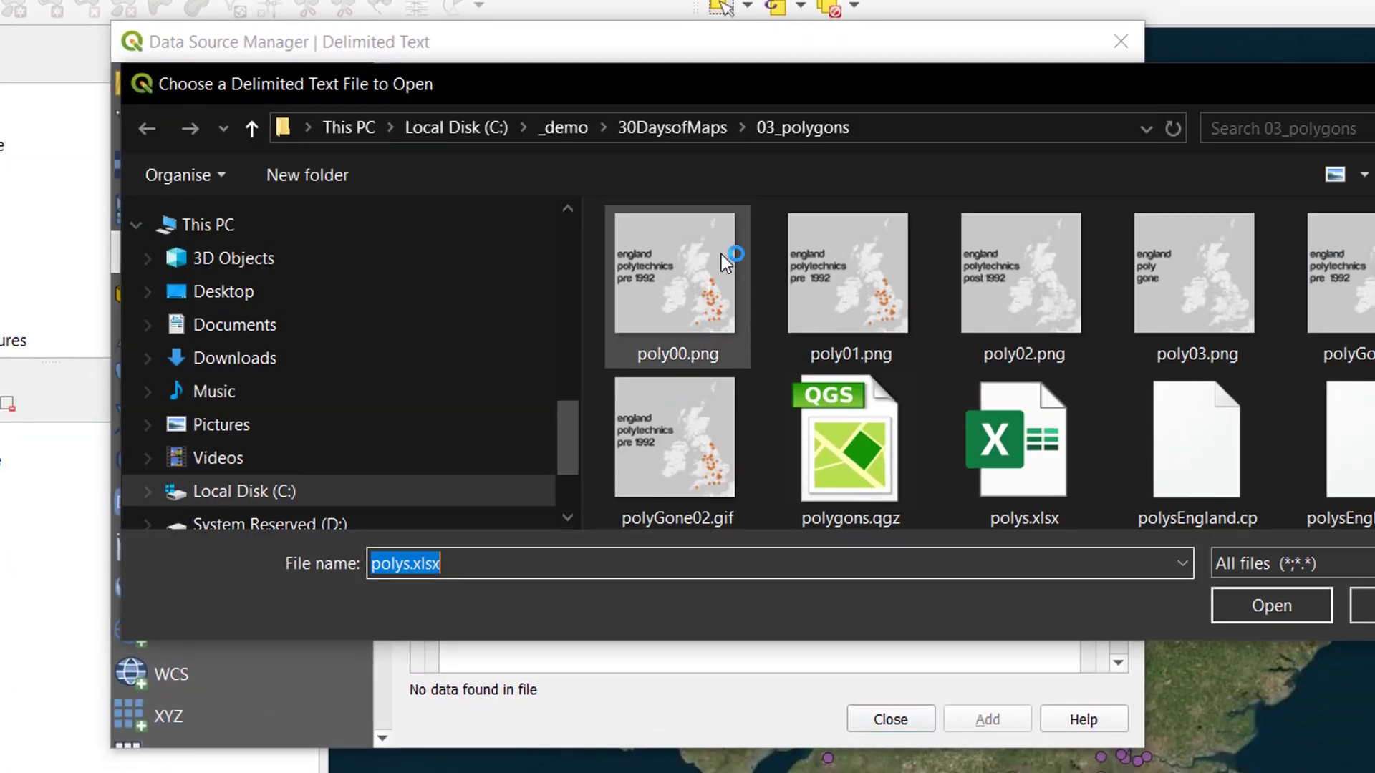
scroll(1132, 370, down, 1)
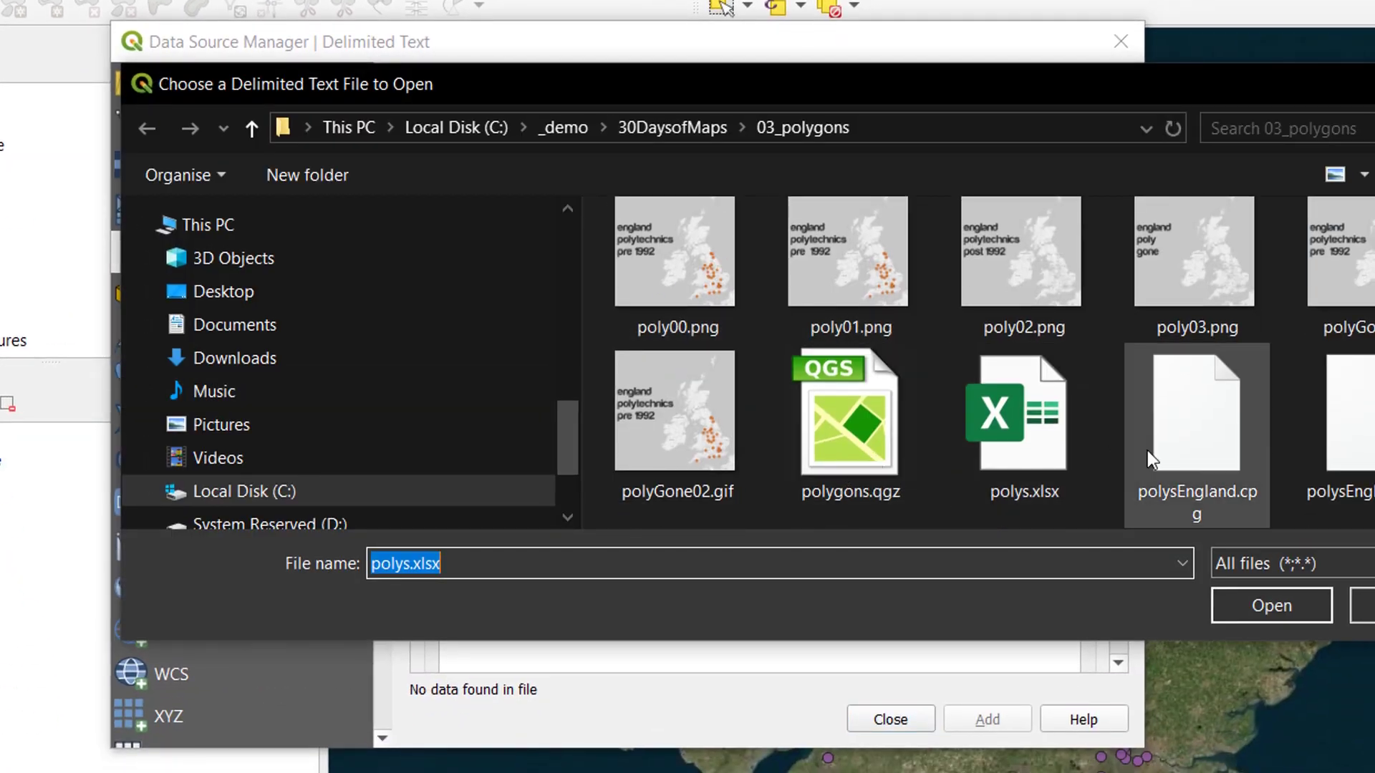
scroll(1278, 424, down, 4)
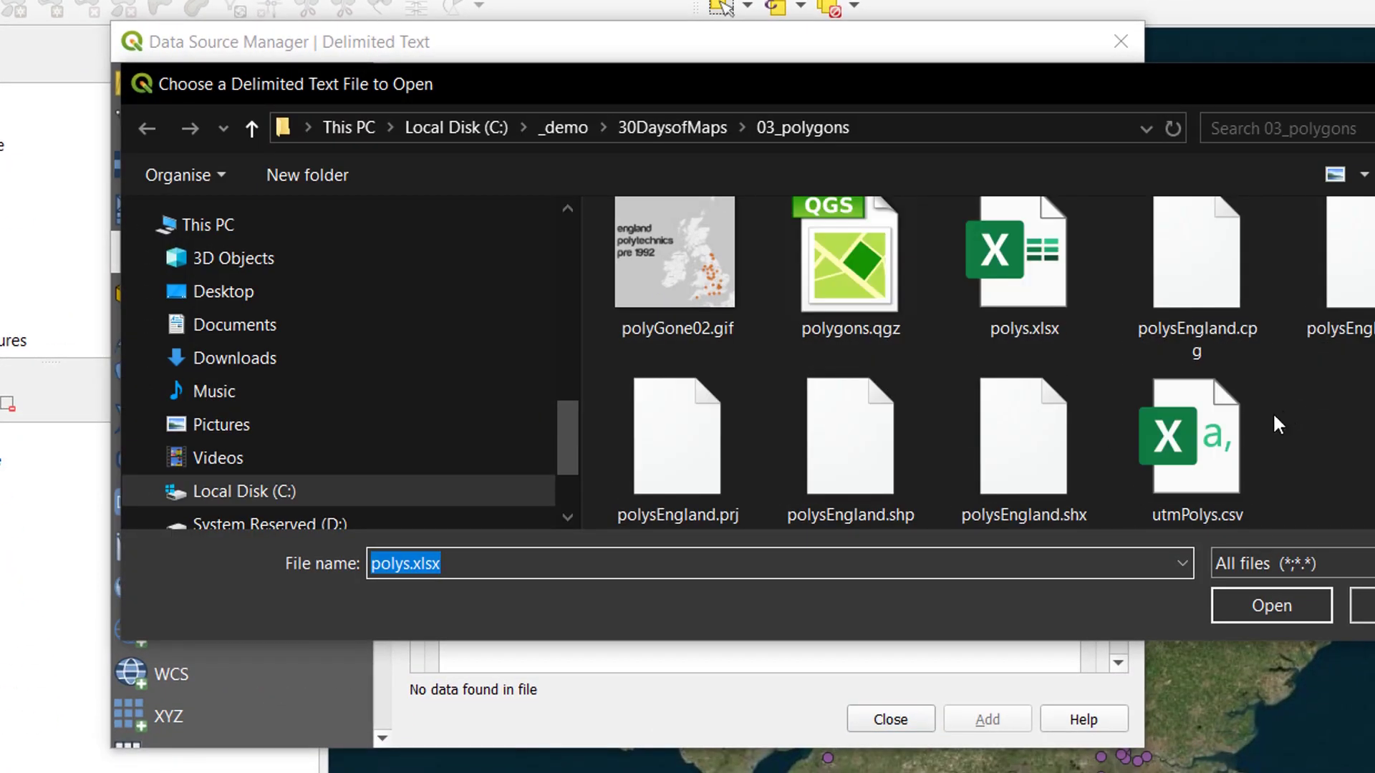
click(1209, 452)
click(1277, 609)
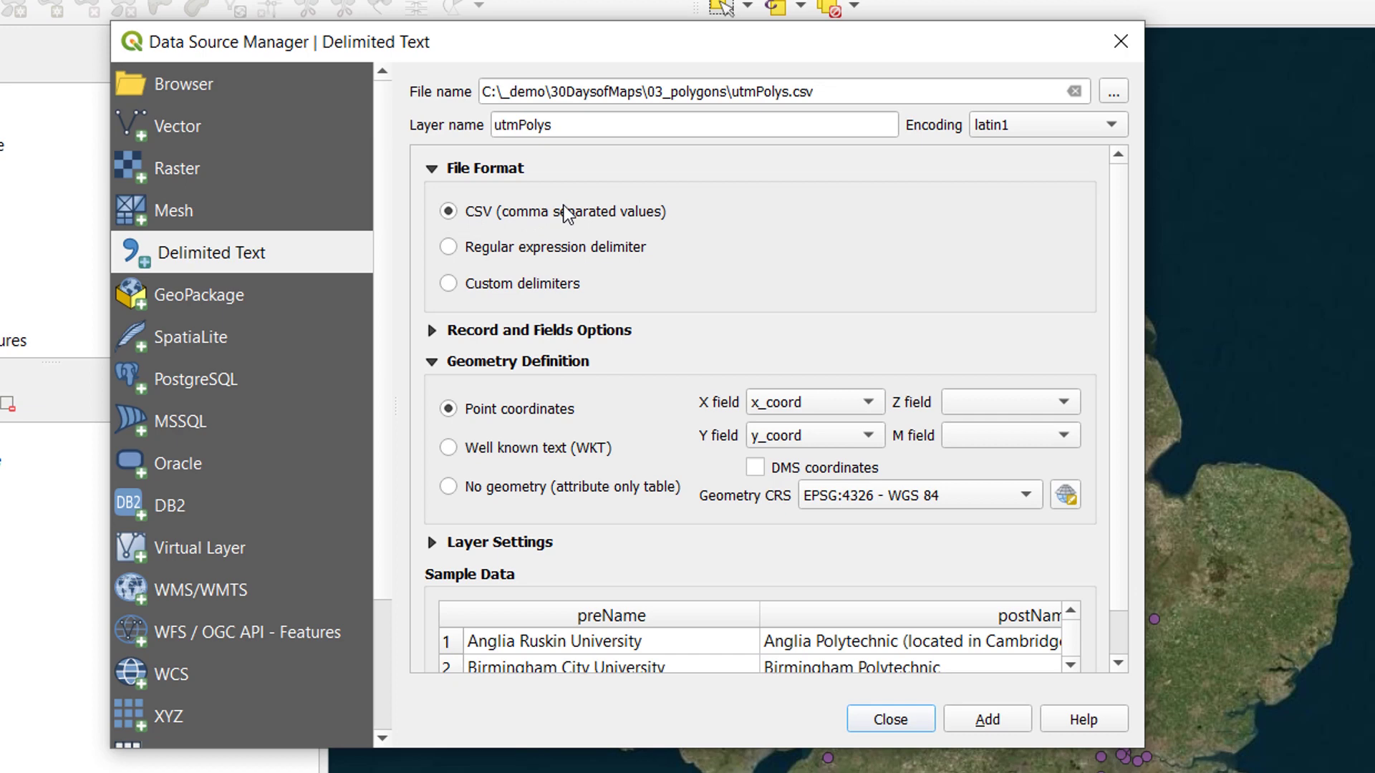
Add utmPolys.csv as a point layer using x_coord and y_coord in EPSG:4326.
click(432, 331)
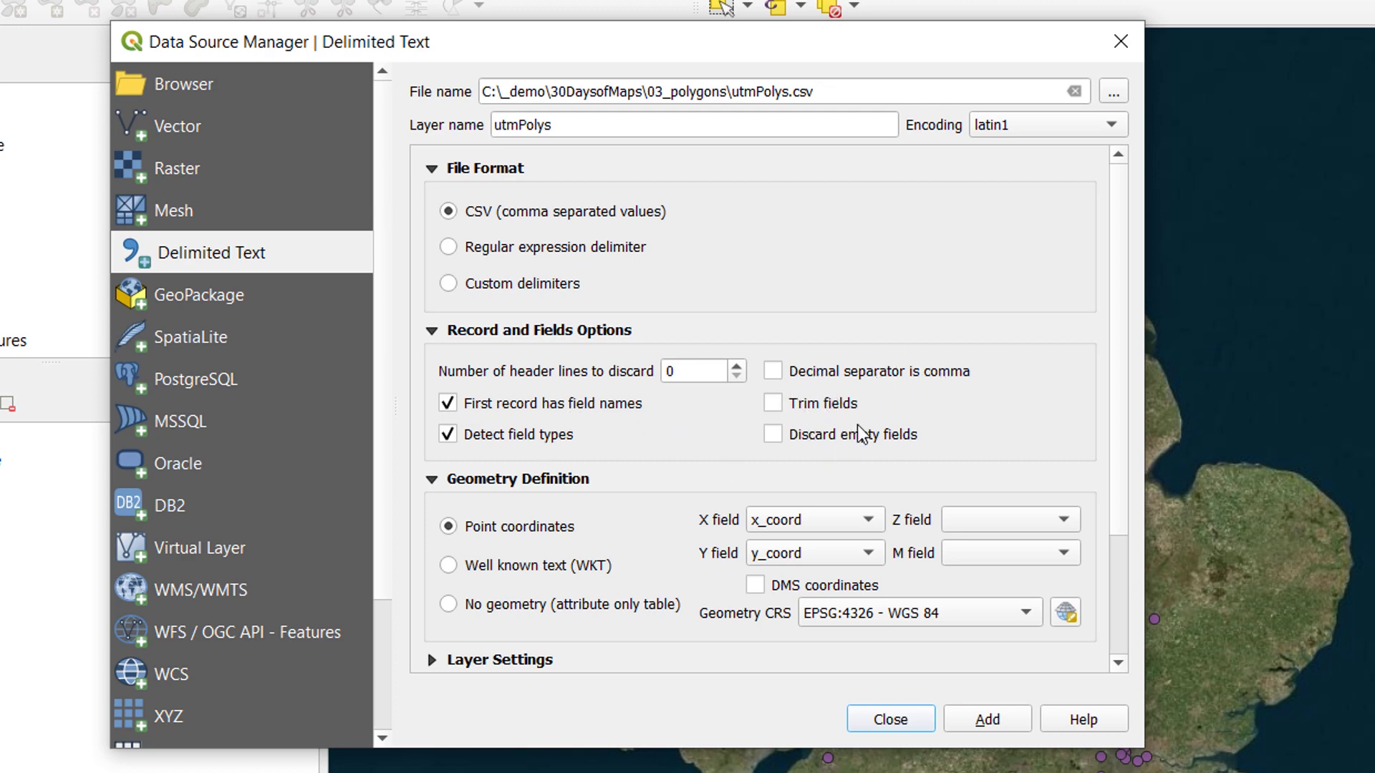
click(432, 334)
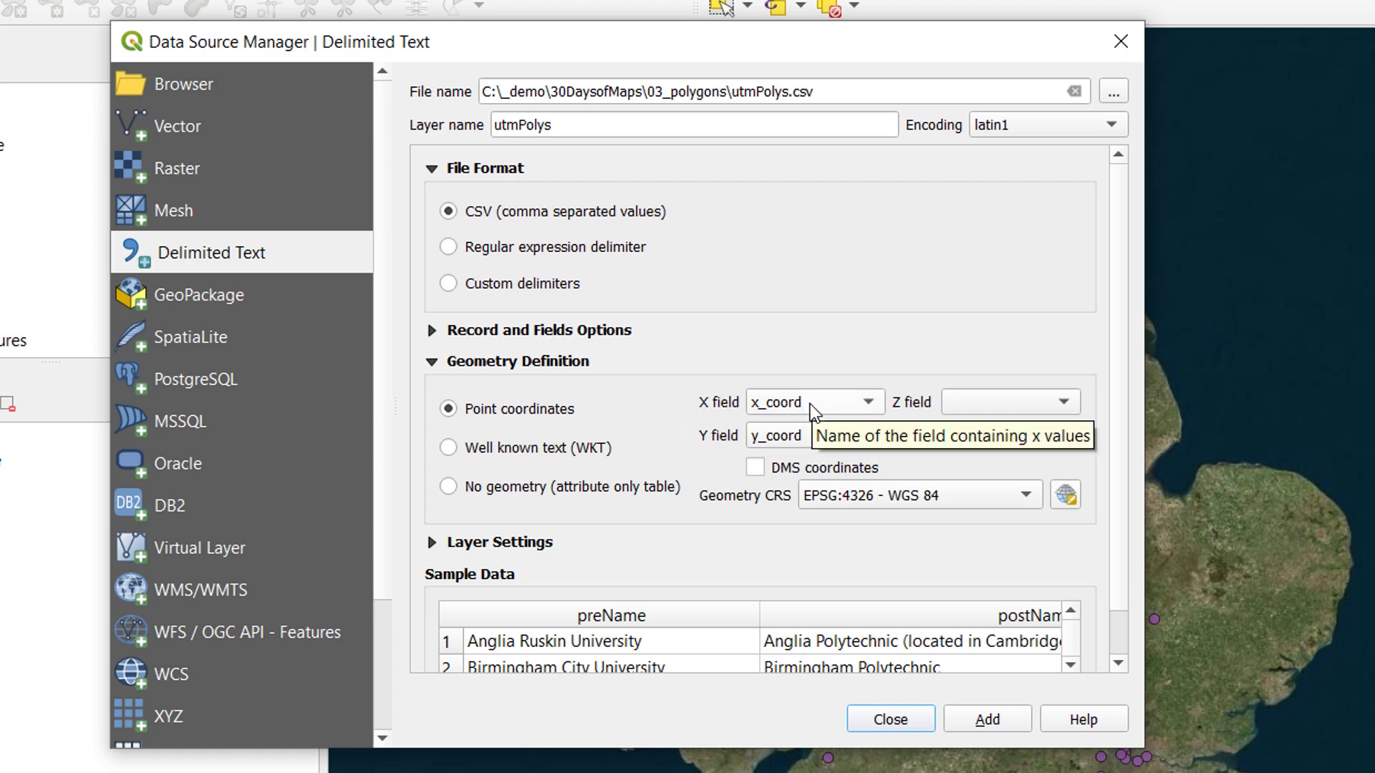
click(868, 401)
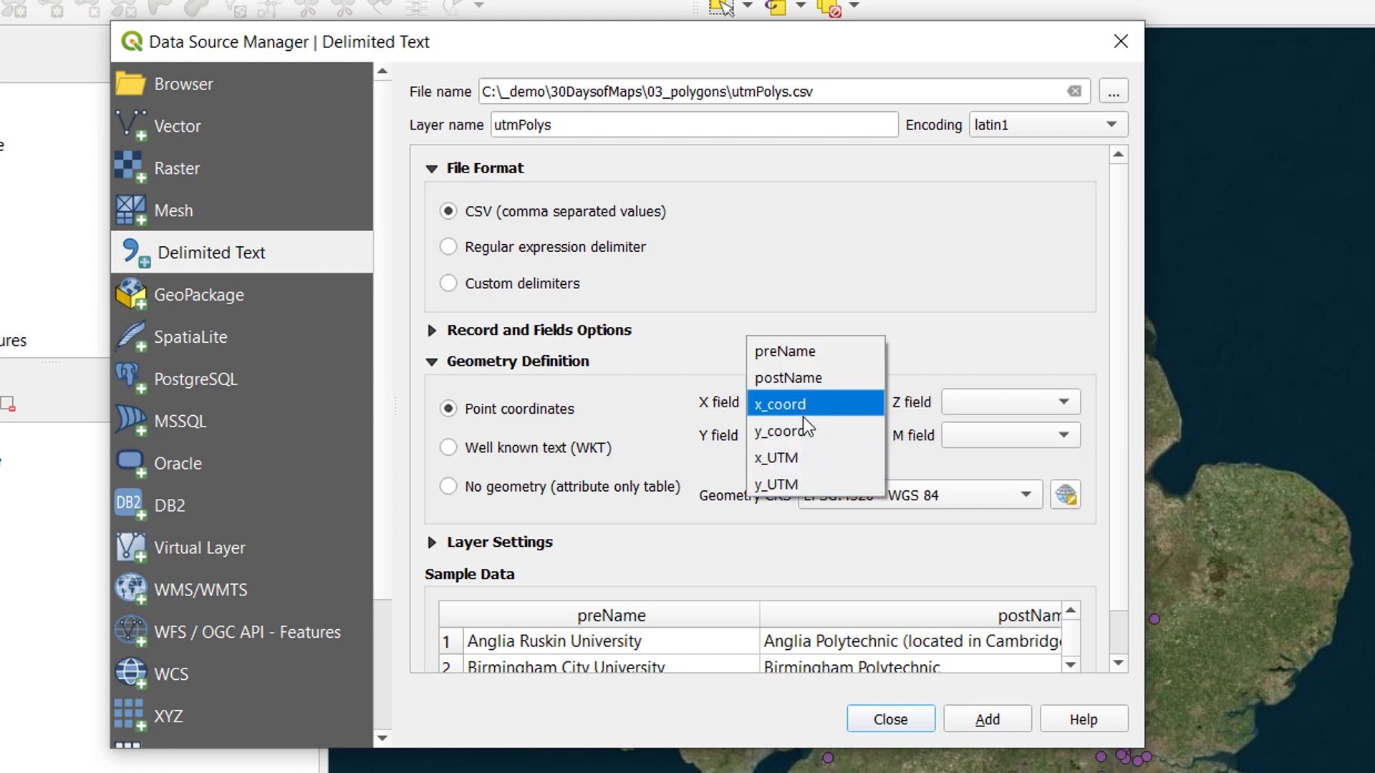
click(996, 371)
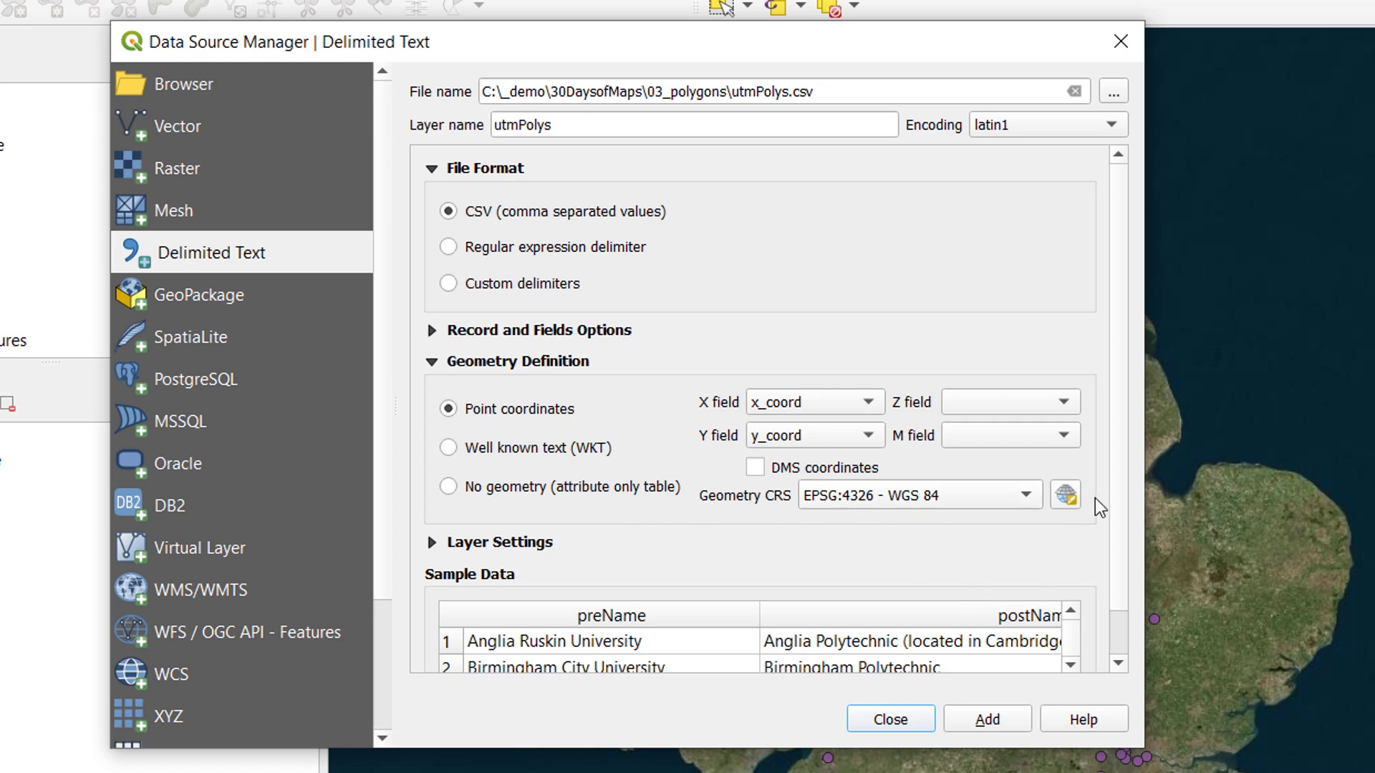
scroll(1095, 497, down, 1)
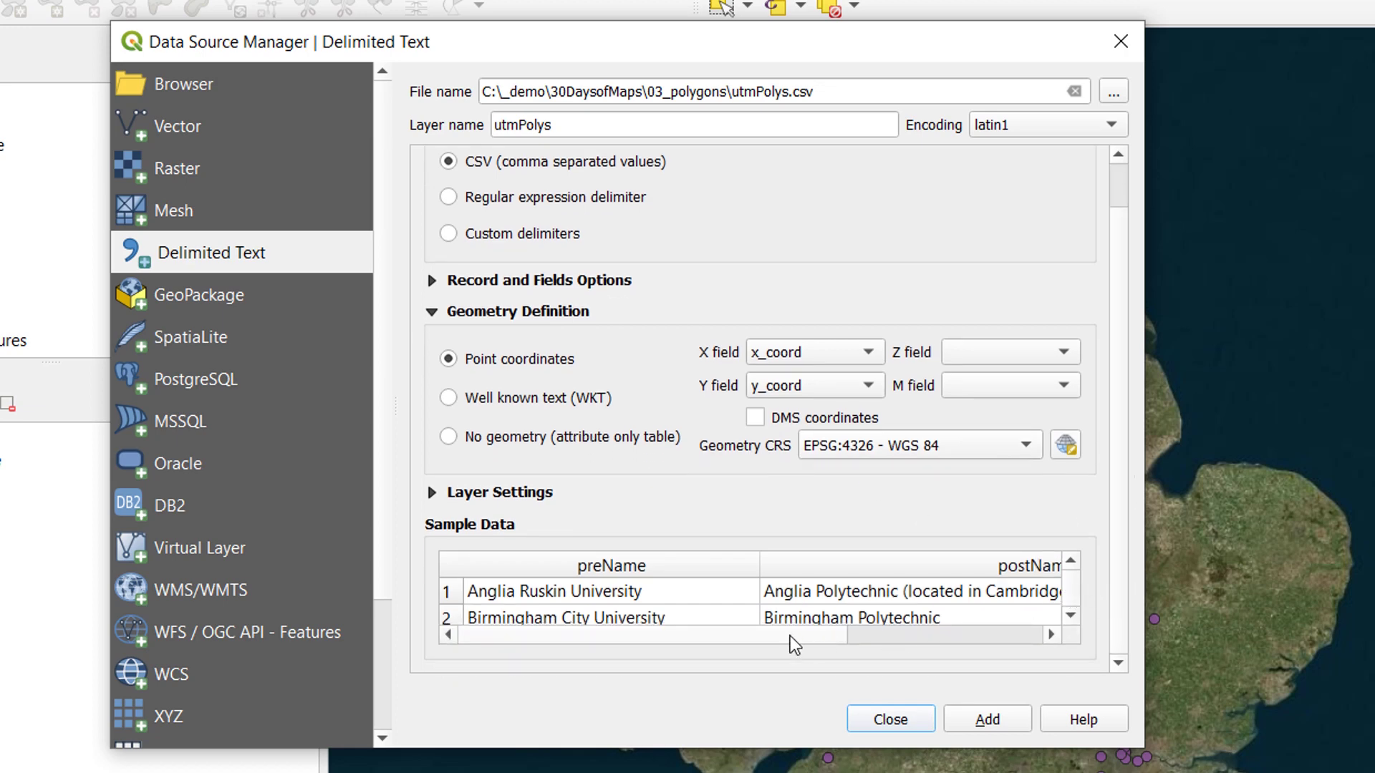
drag(789, 635, 645, 630)
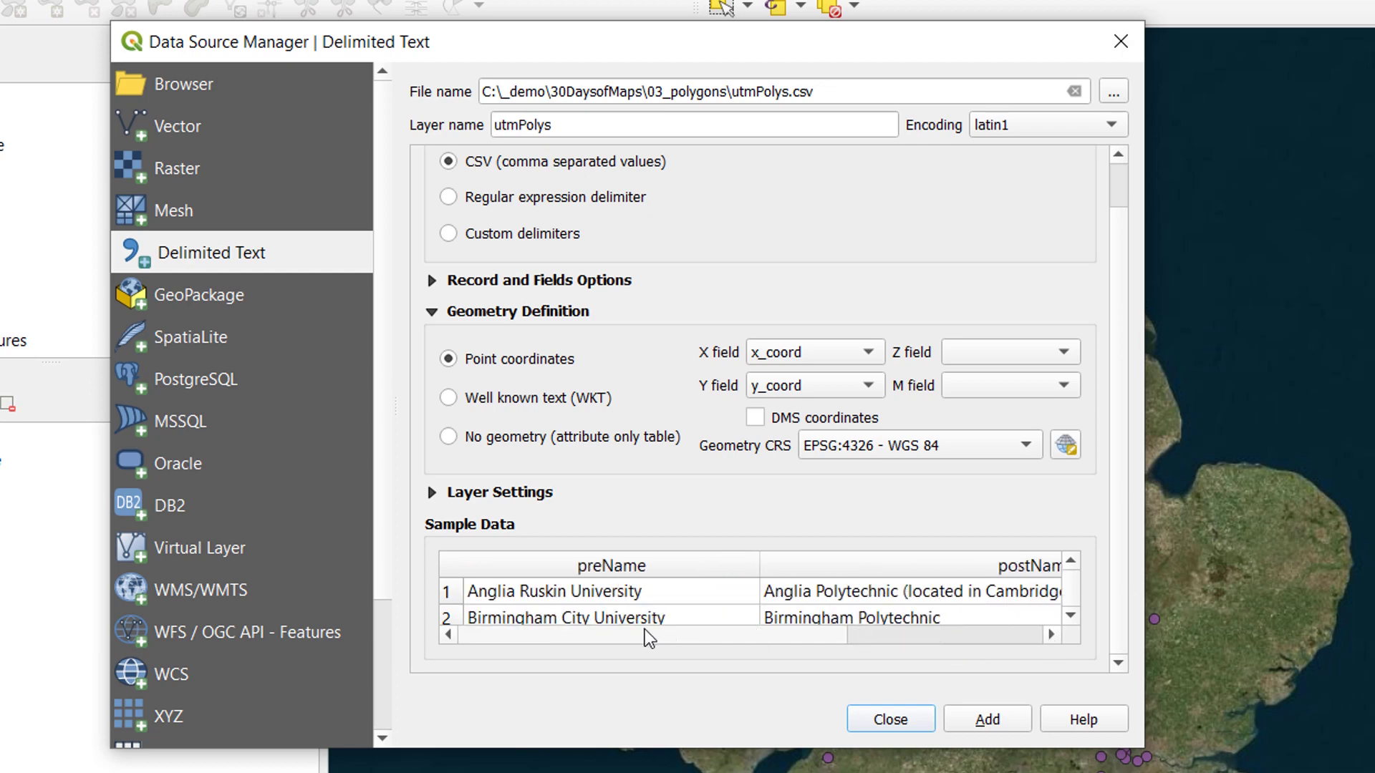
click(988, 717)
drag(1049, 41, 1152, 66)
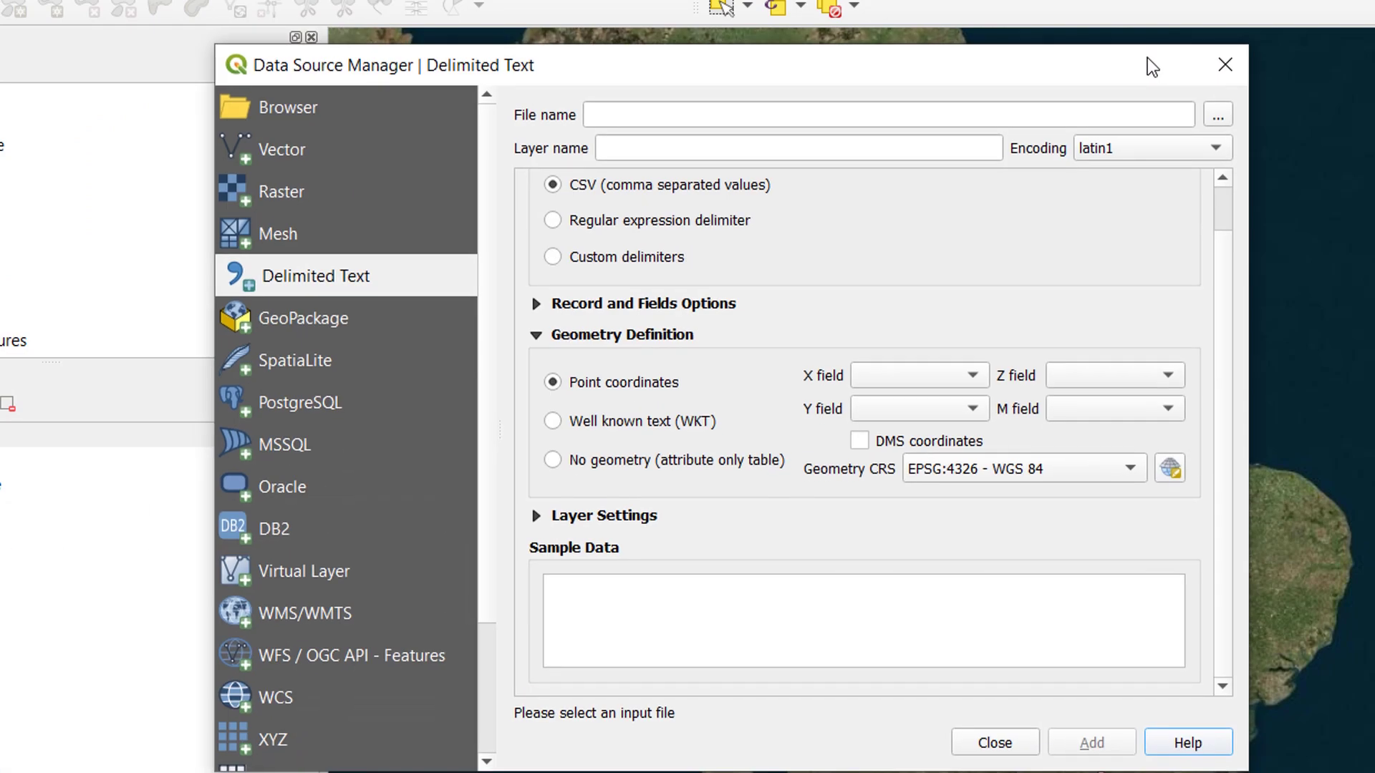
Re-import utmPolys.csv with X from x_UTM and Y from y_UTM, still EPSG:4326.
click(1215, 116)
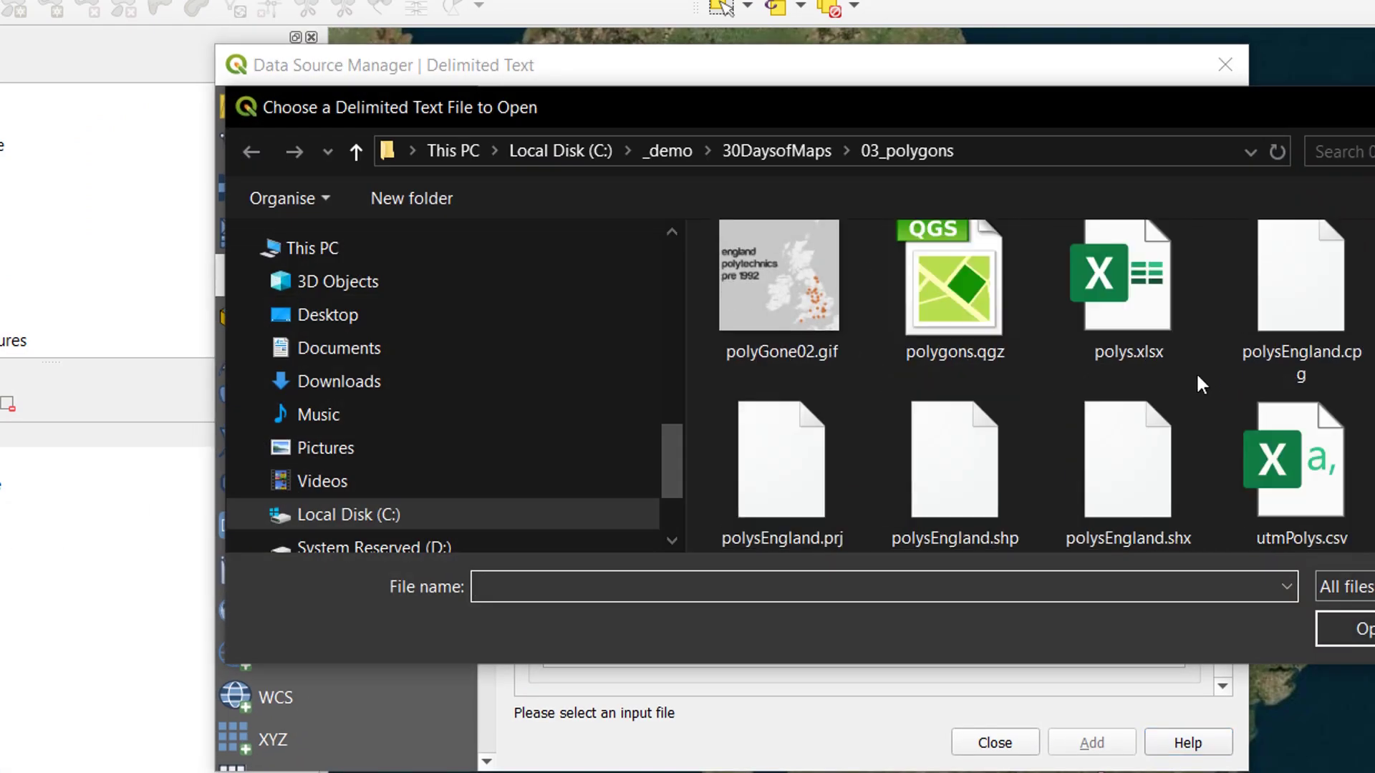
click(1296, 465)
click(1353, 629)
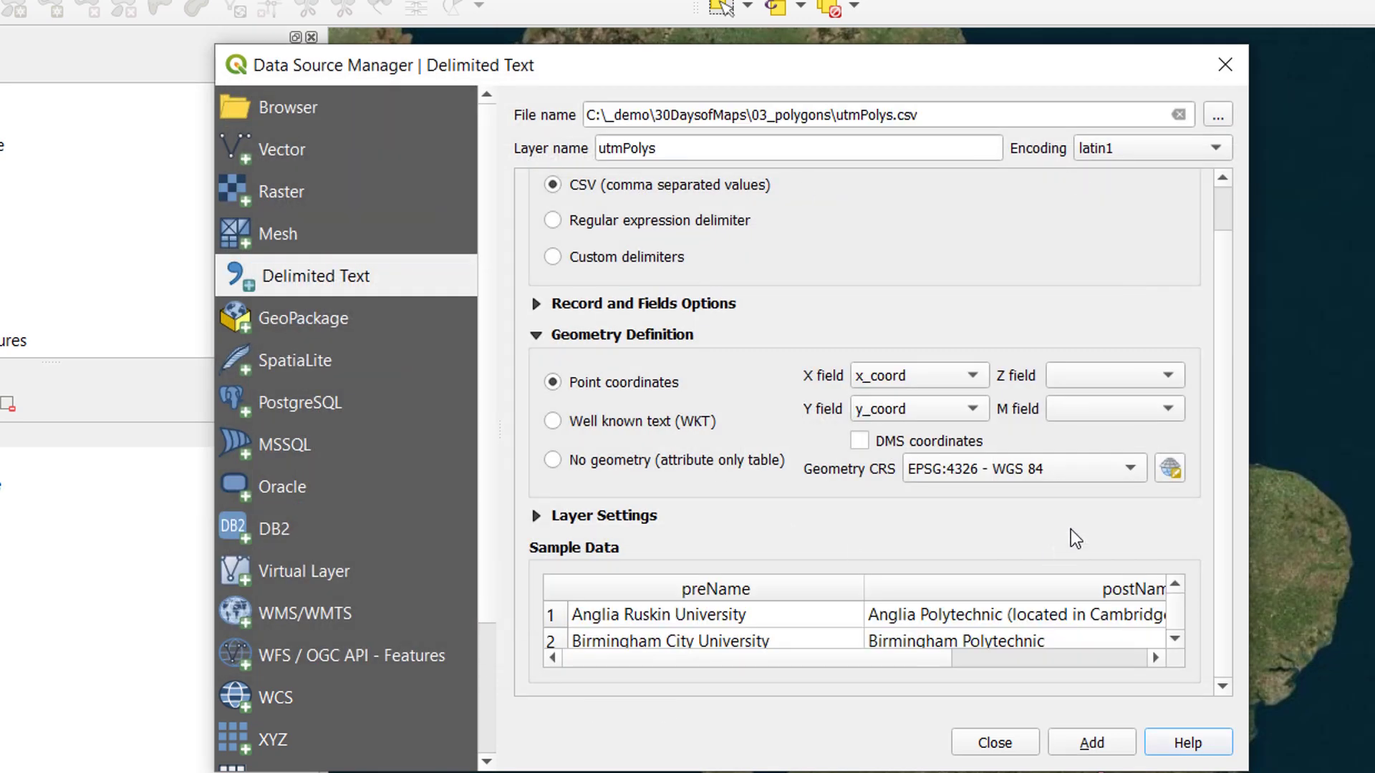
click(978, 375)
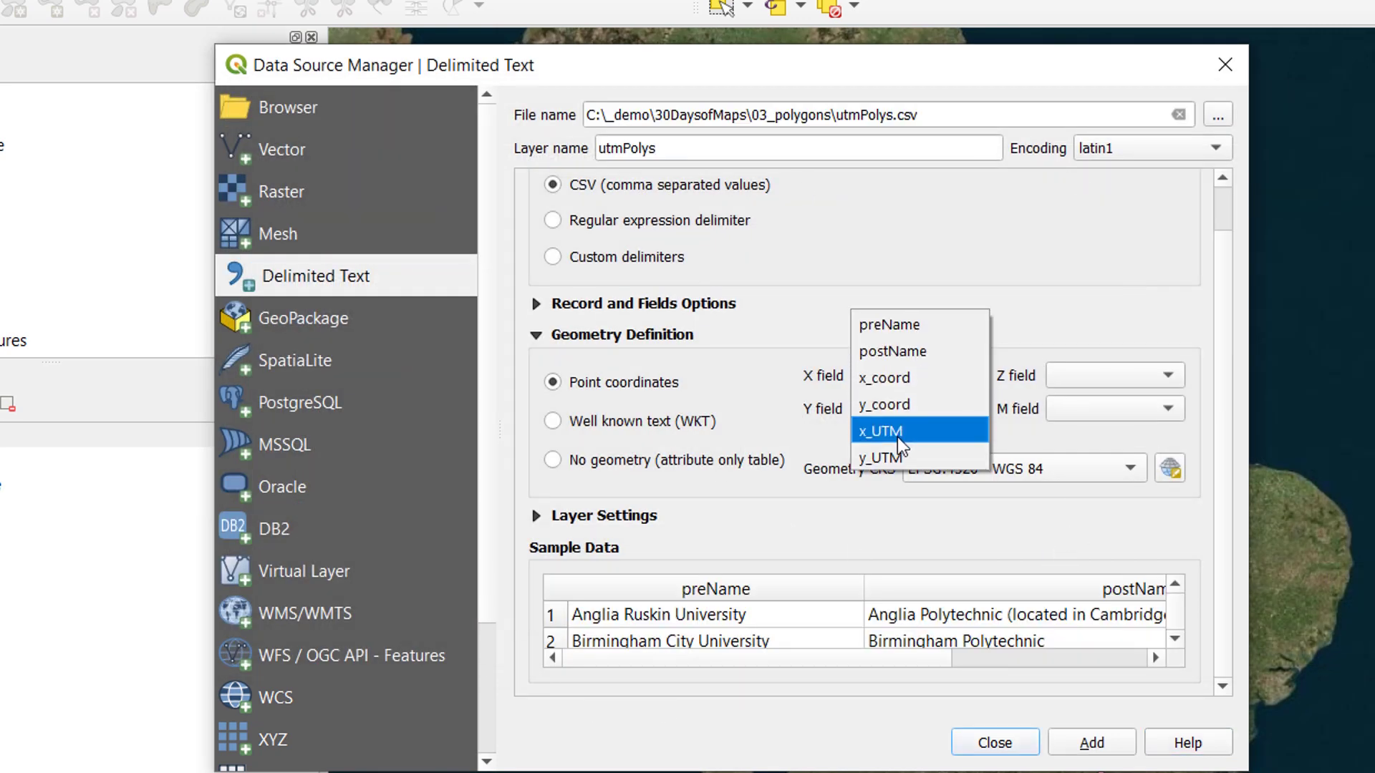
click(908, 434)
click(973, 406)
click(922, 463)
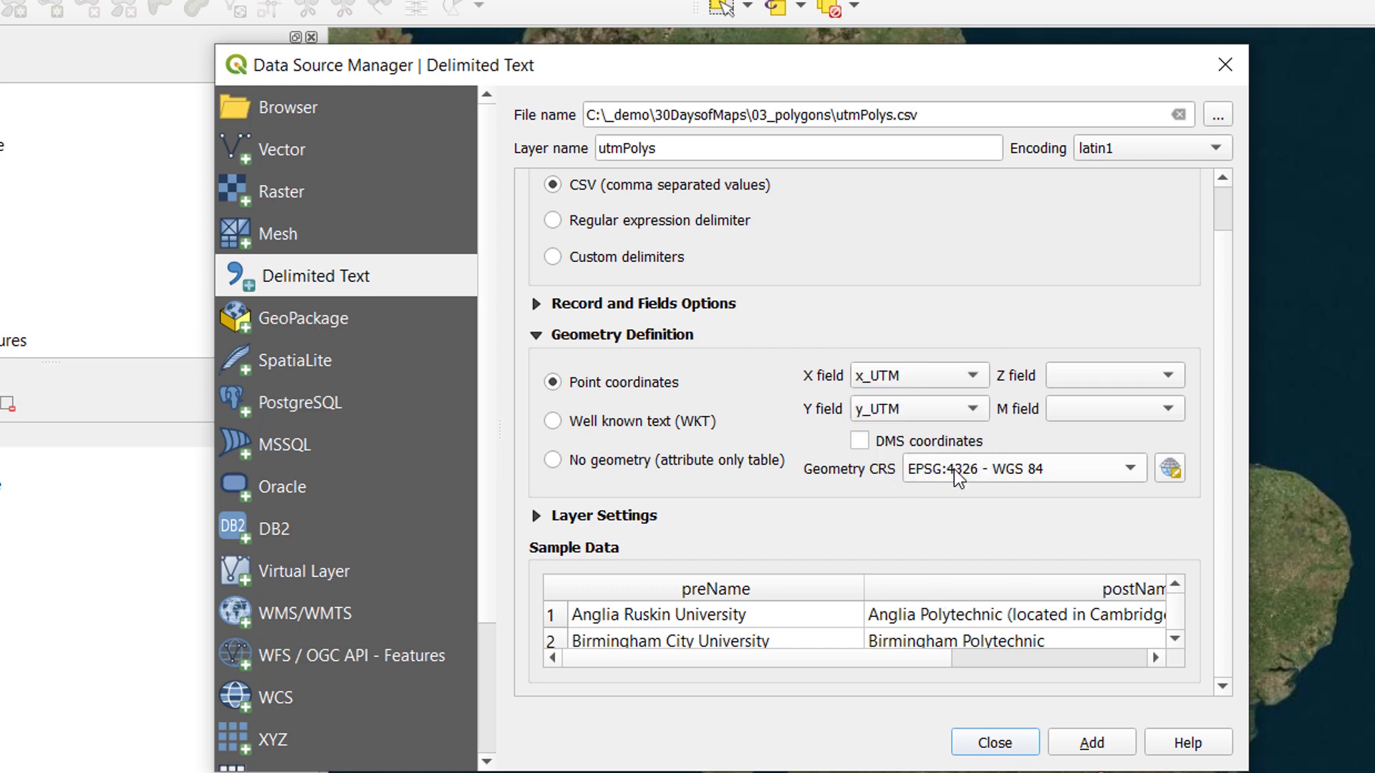
click(1091, 744)
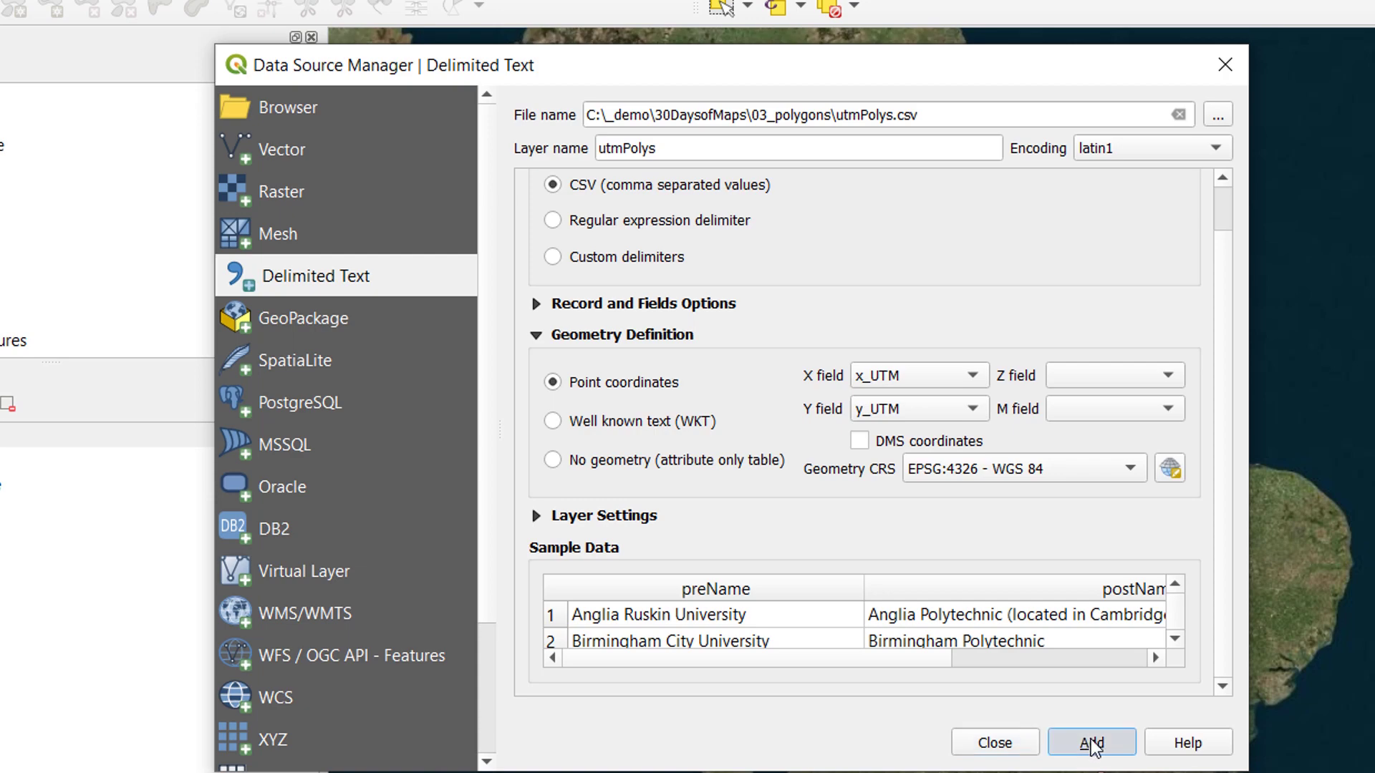
drag(1146, 66, 952, 580)
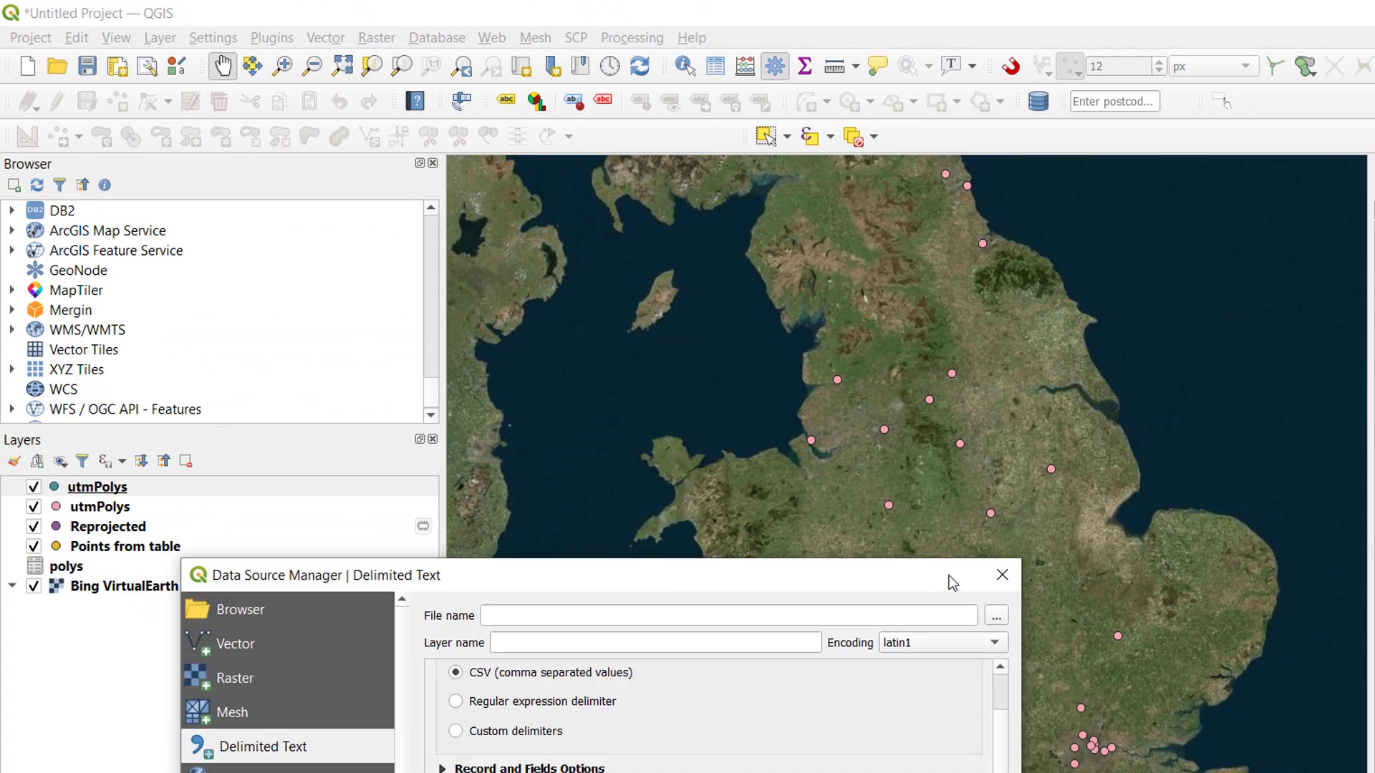
Close the Data Source Manager and zoom the map to the utmPolys layer.
click(1003, 576)
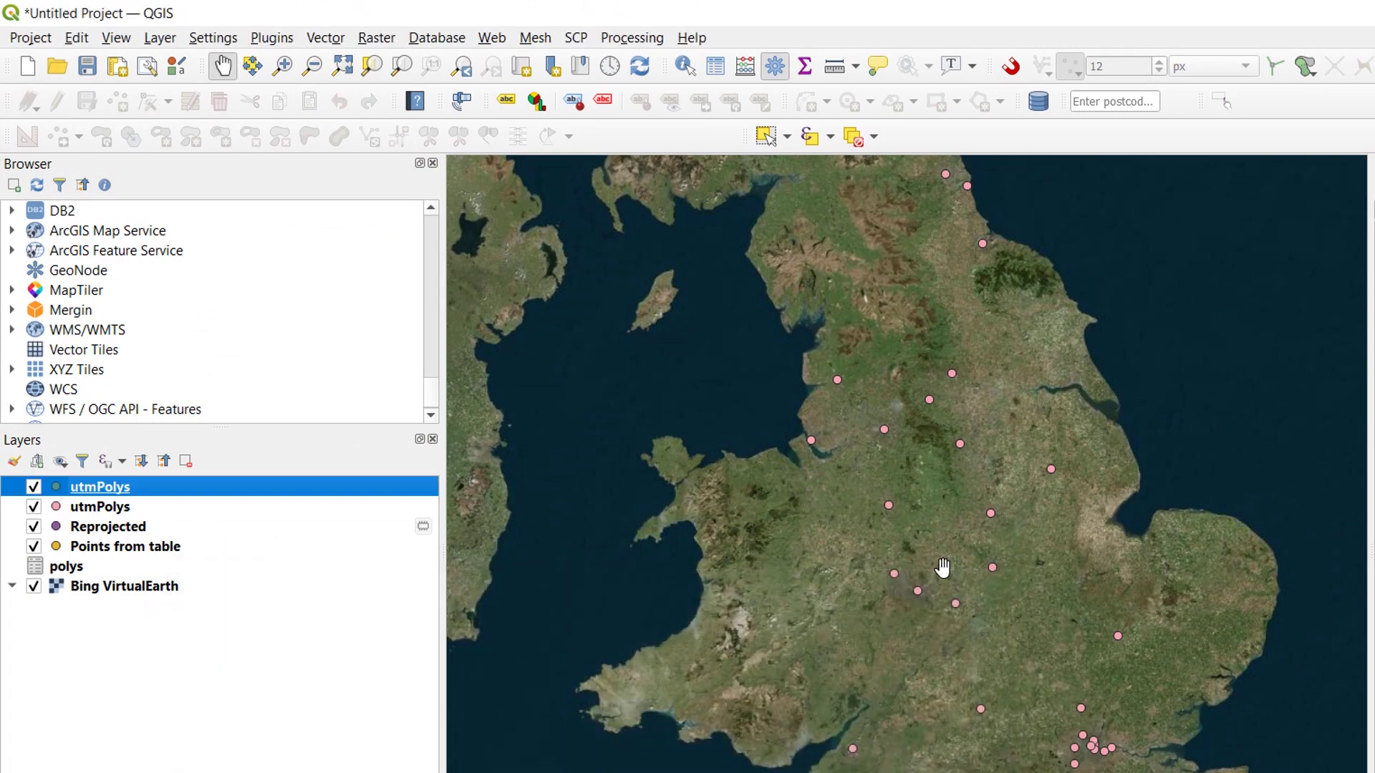
right_click(109, 494)
click(134, 501)
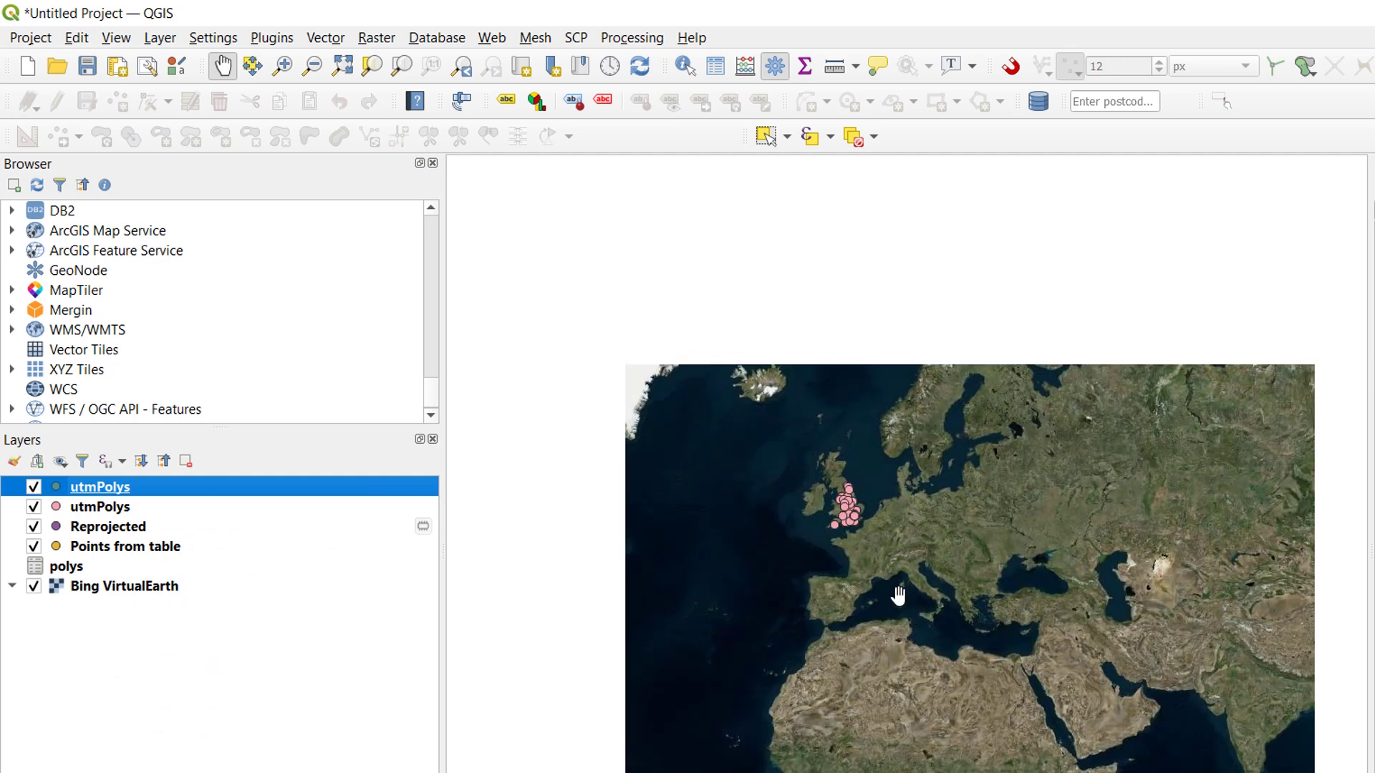
right_click(172, 494)
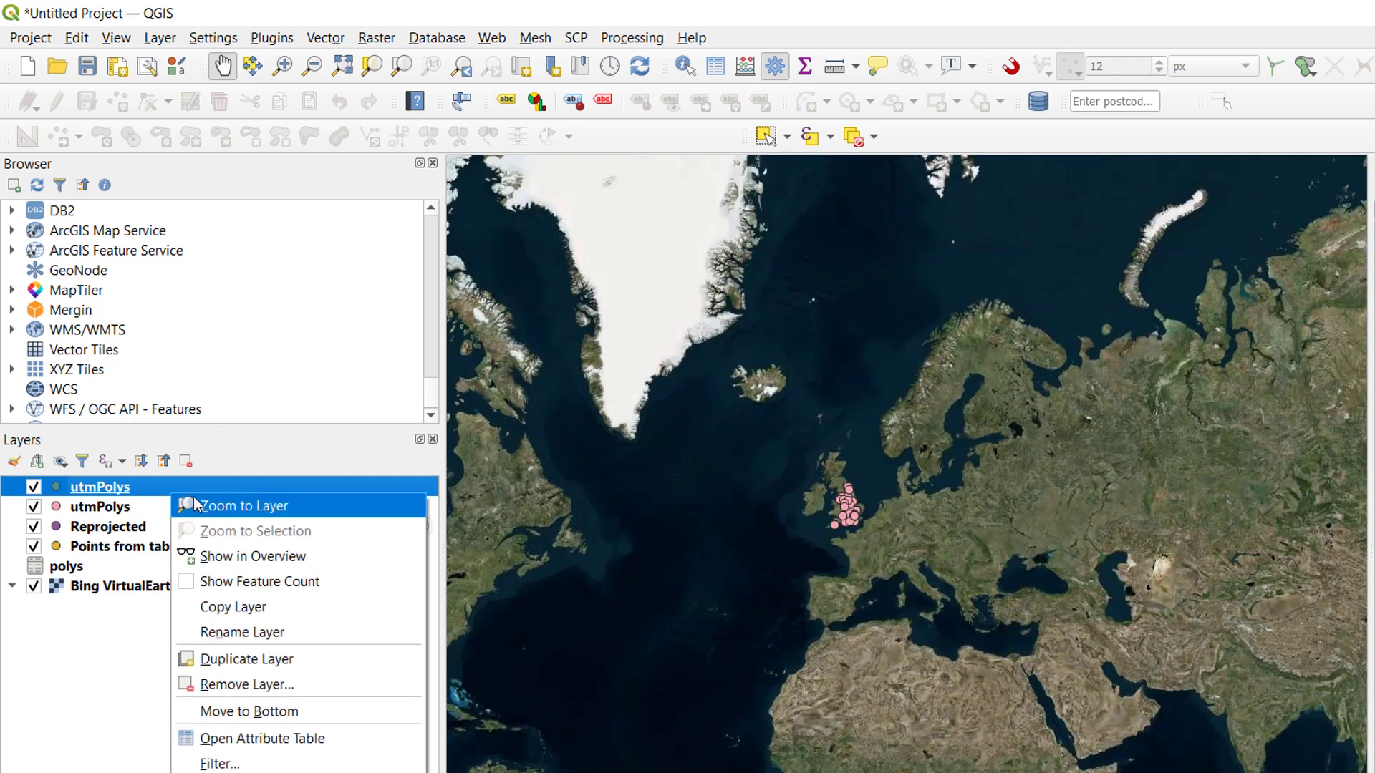
click(204, 503)
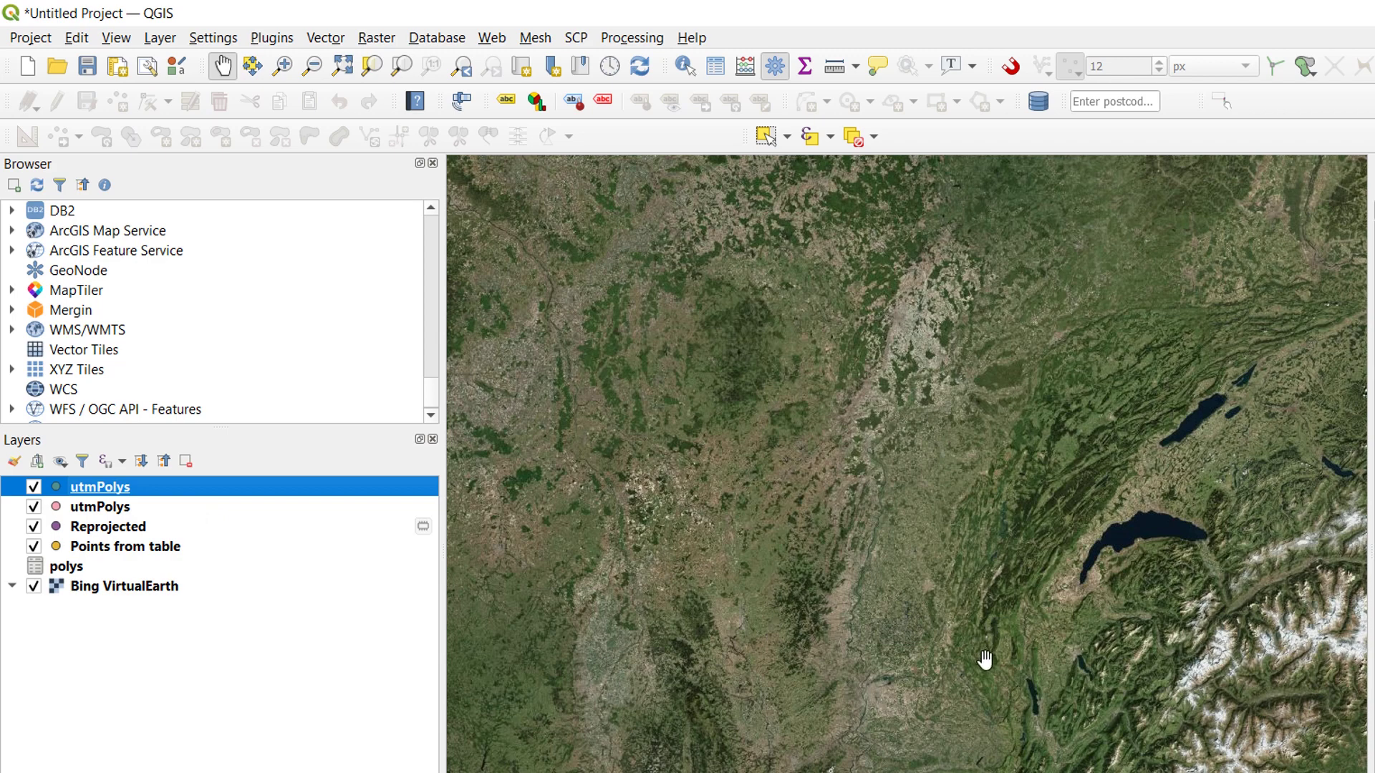
Toggle the Bing VirtualEarth basemap off and on and check the utmPolys layer's CRS.
click(34, 587)
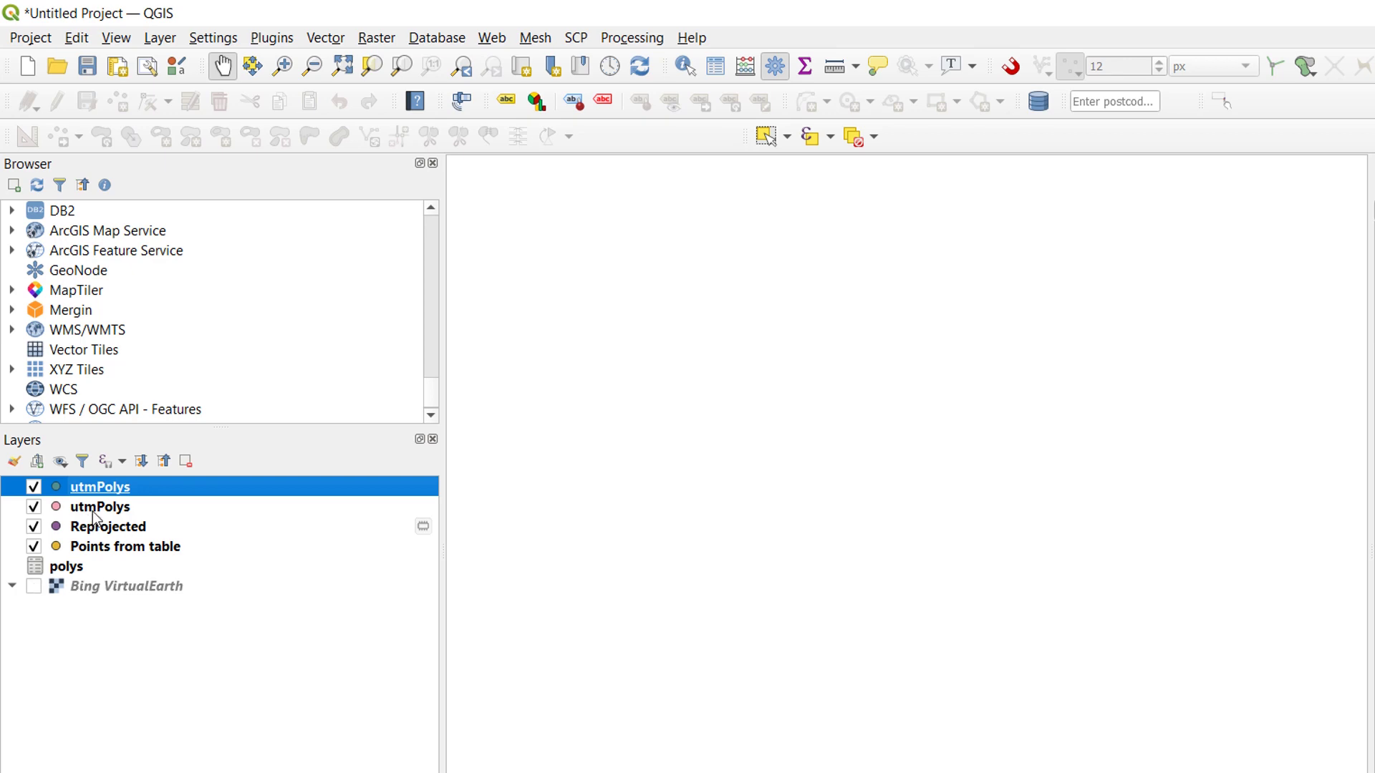
right_click(108, 491)
key(Escape)
click(33, 588)
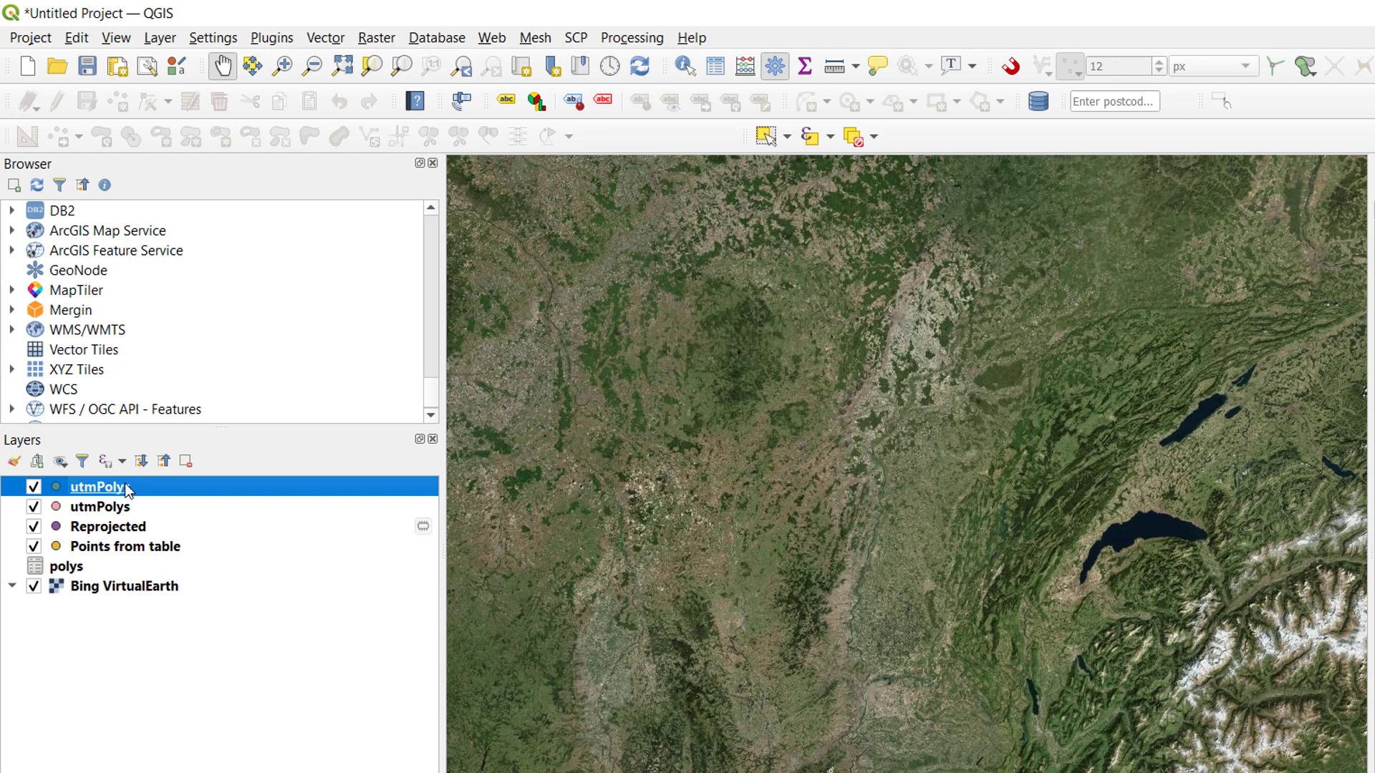
mouse_move(128, 491)
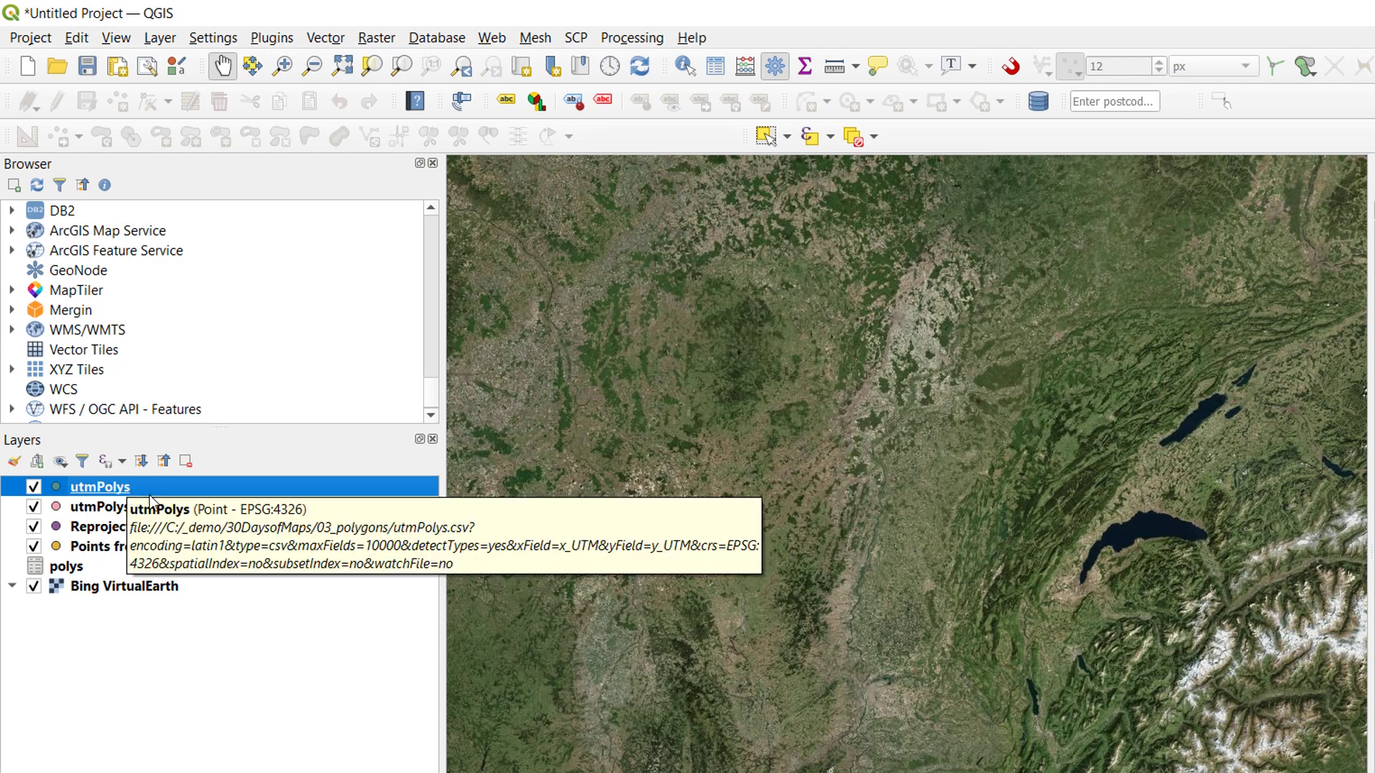
mouse_move(76, 493)
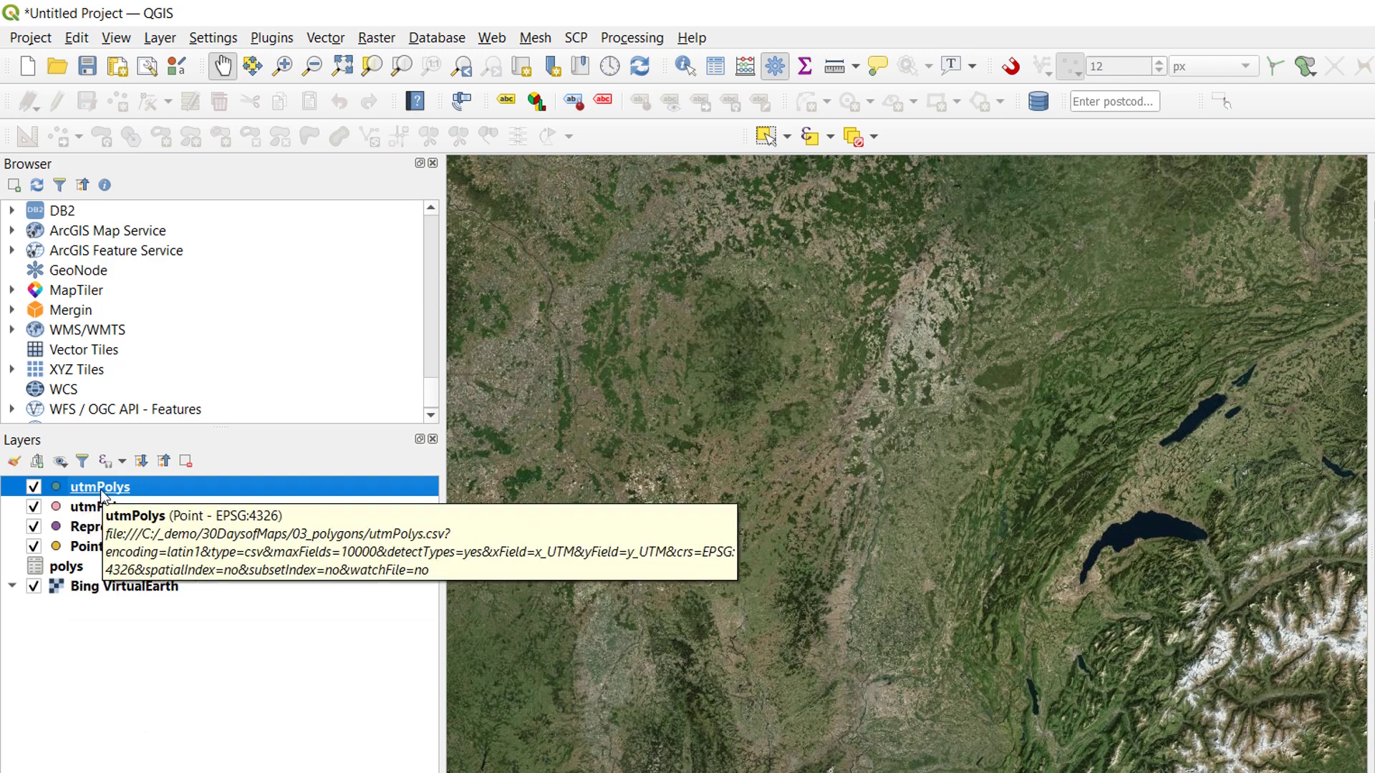
Remove the misplaced utmPolys layer from the project.
right_click(101, 485)
click(159, 674)
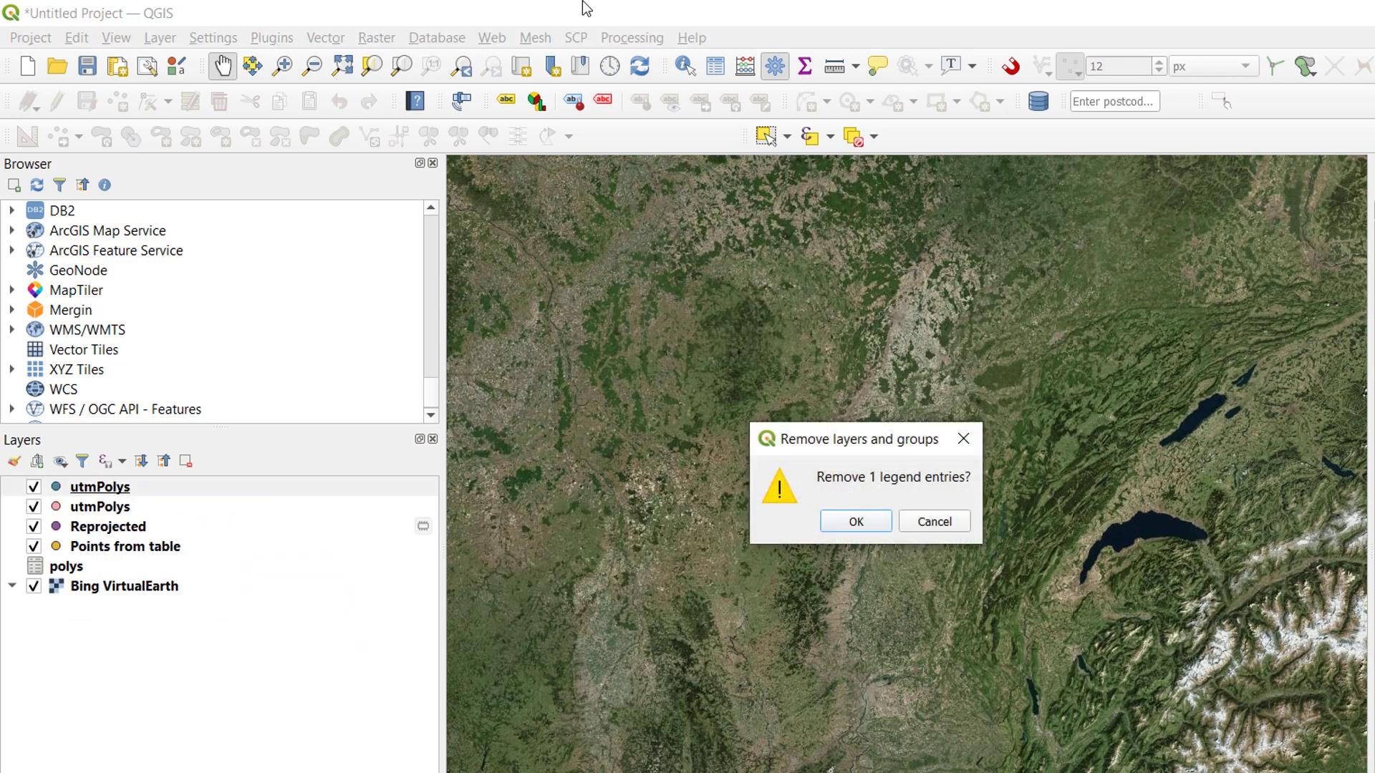
click(856, 521)
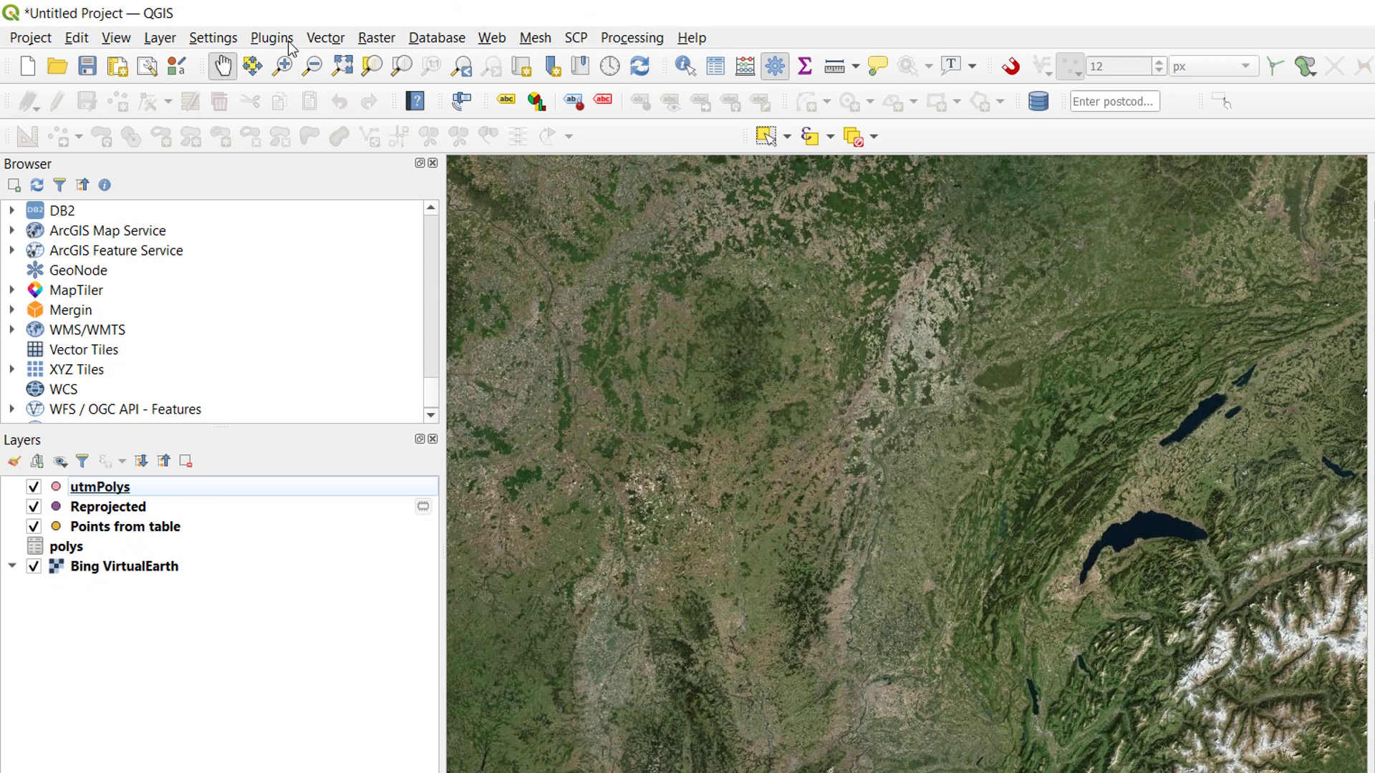
Start a new delimited text import and load utmPolys.csv.
click(160, 38)
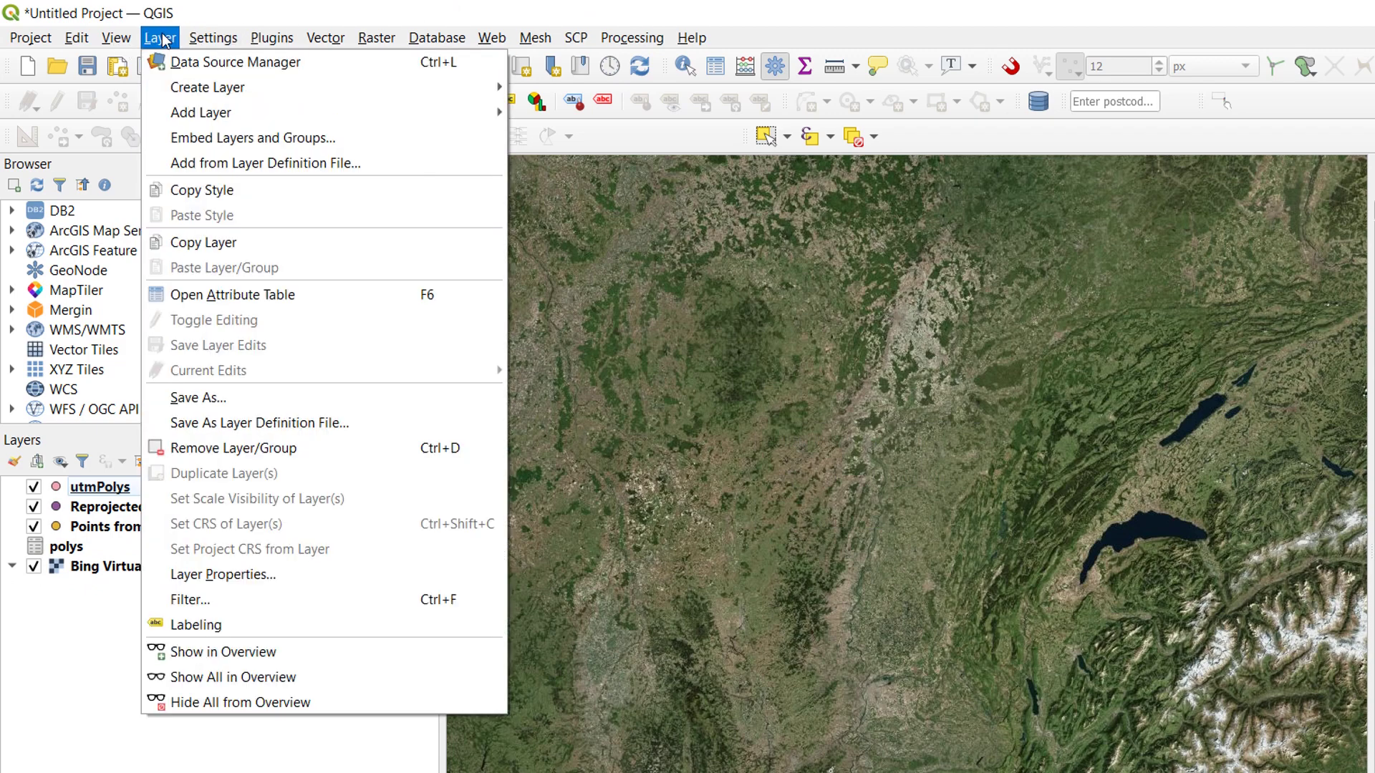
mouse_move(261, 115)
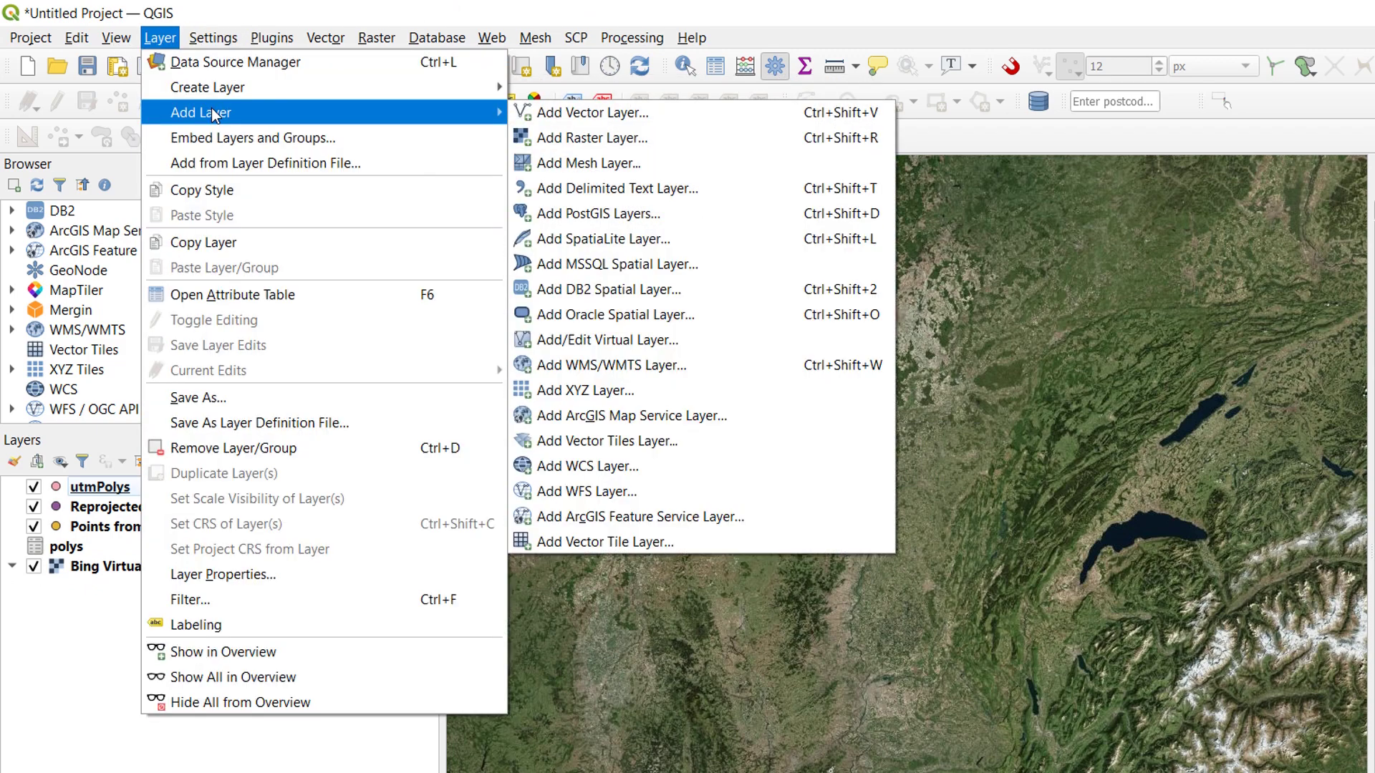
click(631, 188)
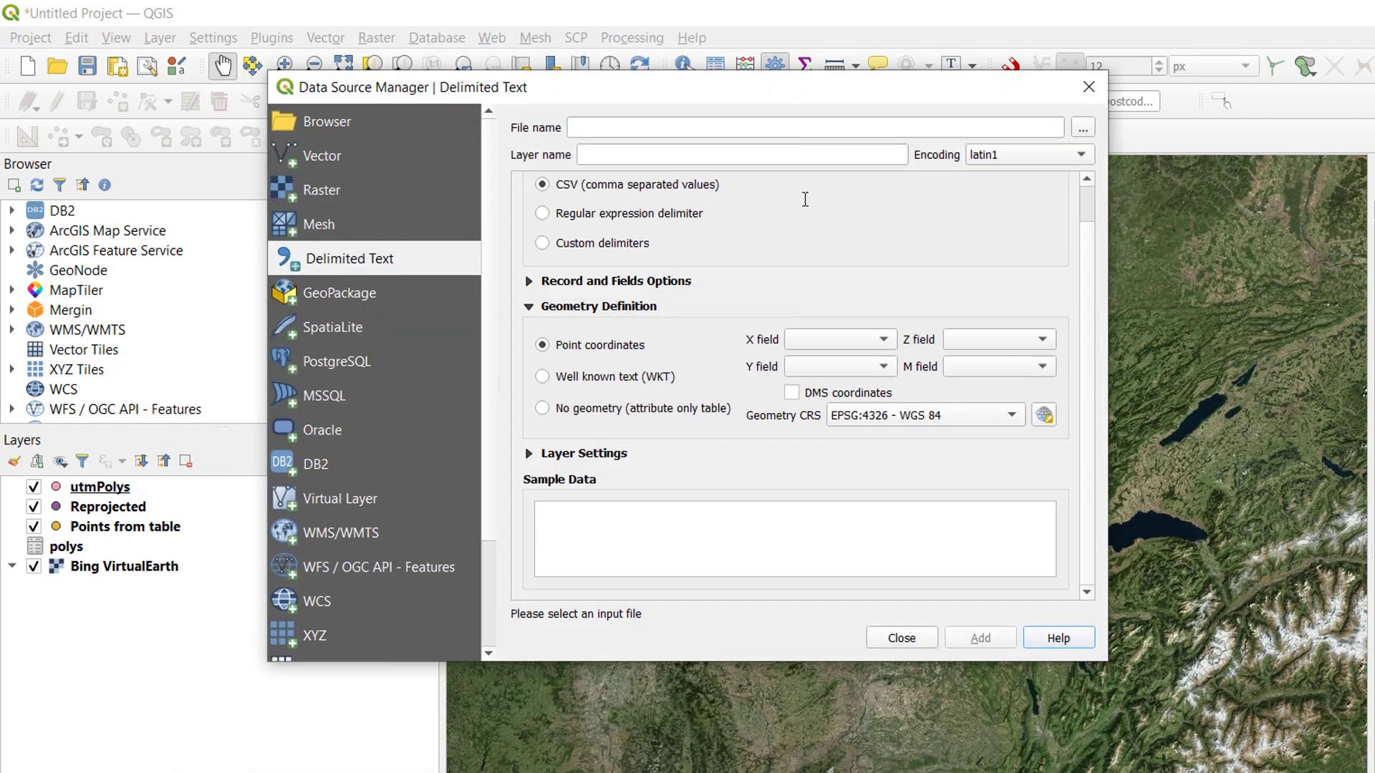
click(1083, 129)
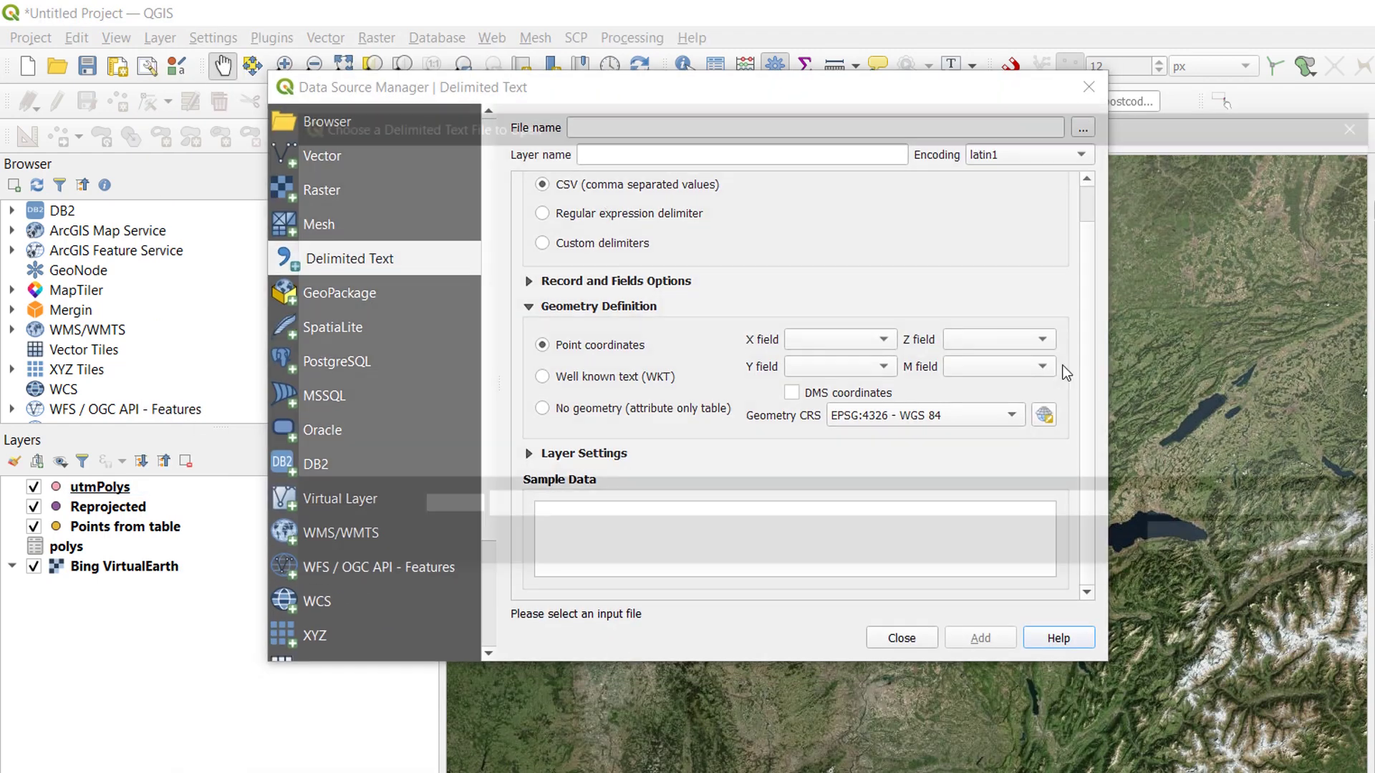
scroll(1170, 455, down, 2)
click(1140, 444)
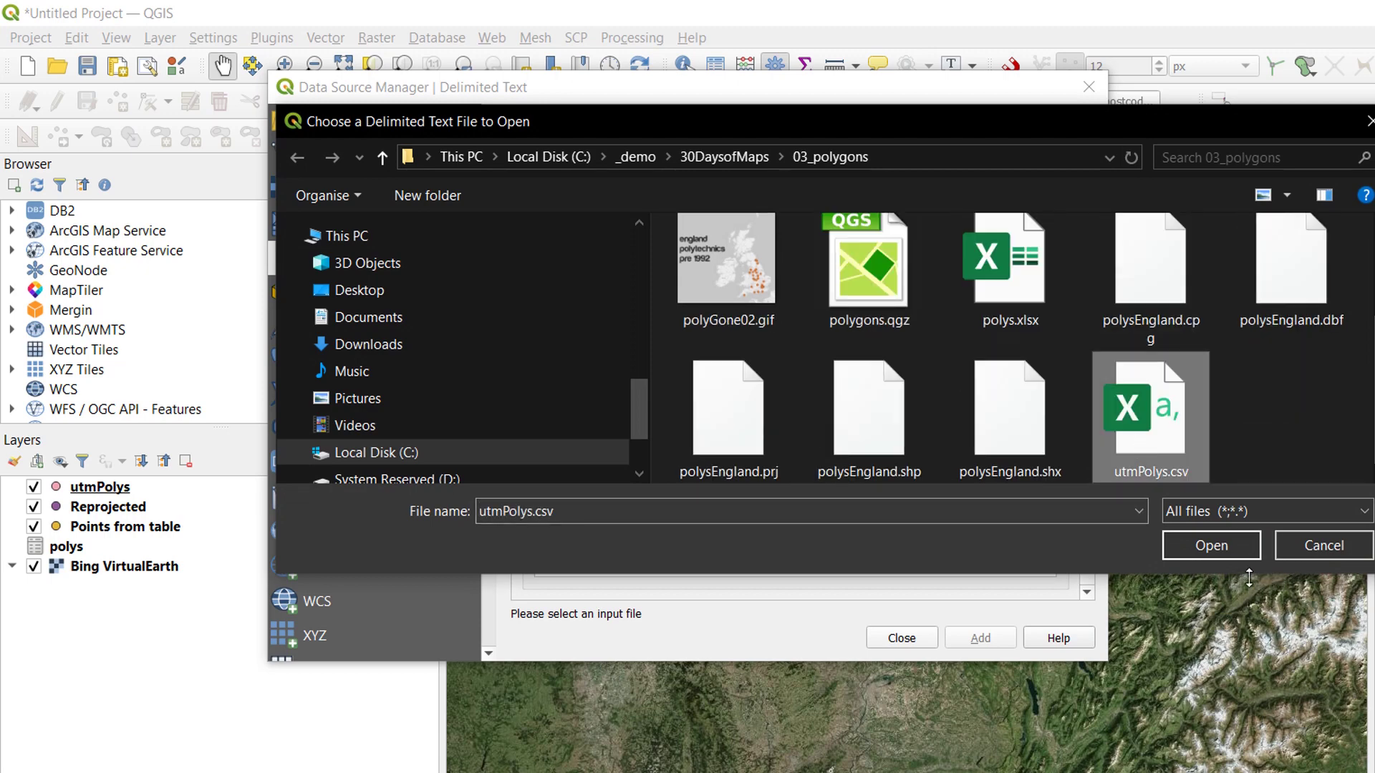
click(1212, 546)
Add utmPolys.csv as points from x_UTM and y_UTM with CRS EPSG:32630 WGS 84 / UTM zone 30N.
click(885, 339)
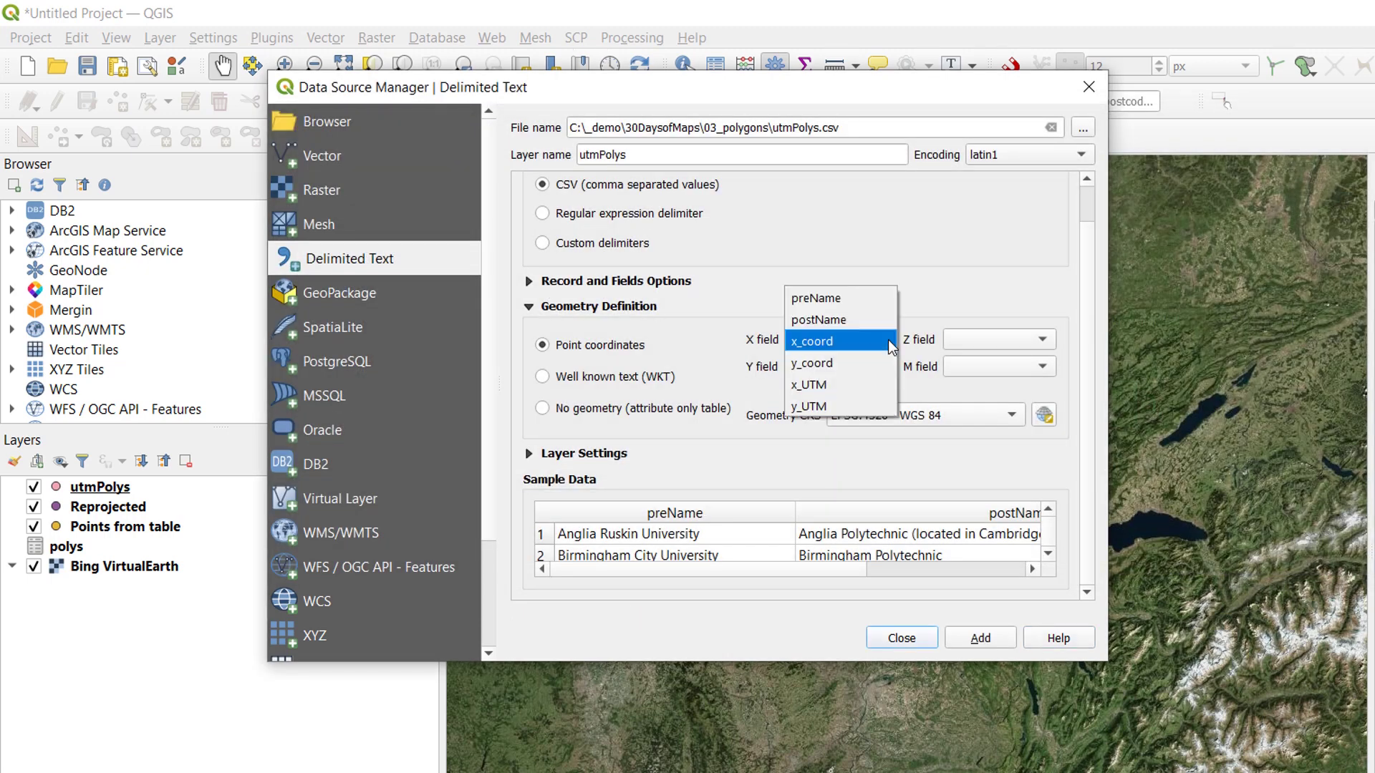
click(836, 382)
click(884, 370)
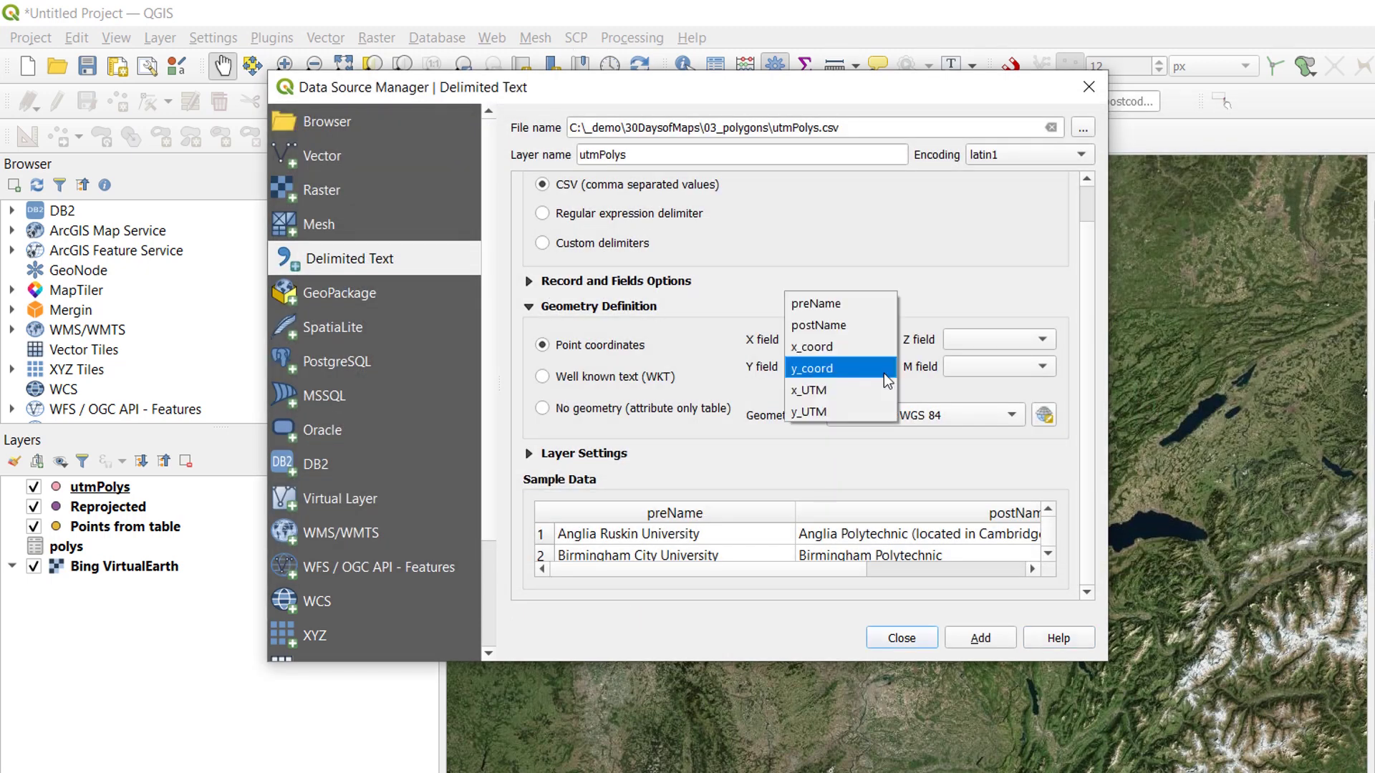
click(865, 408)
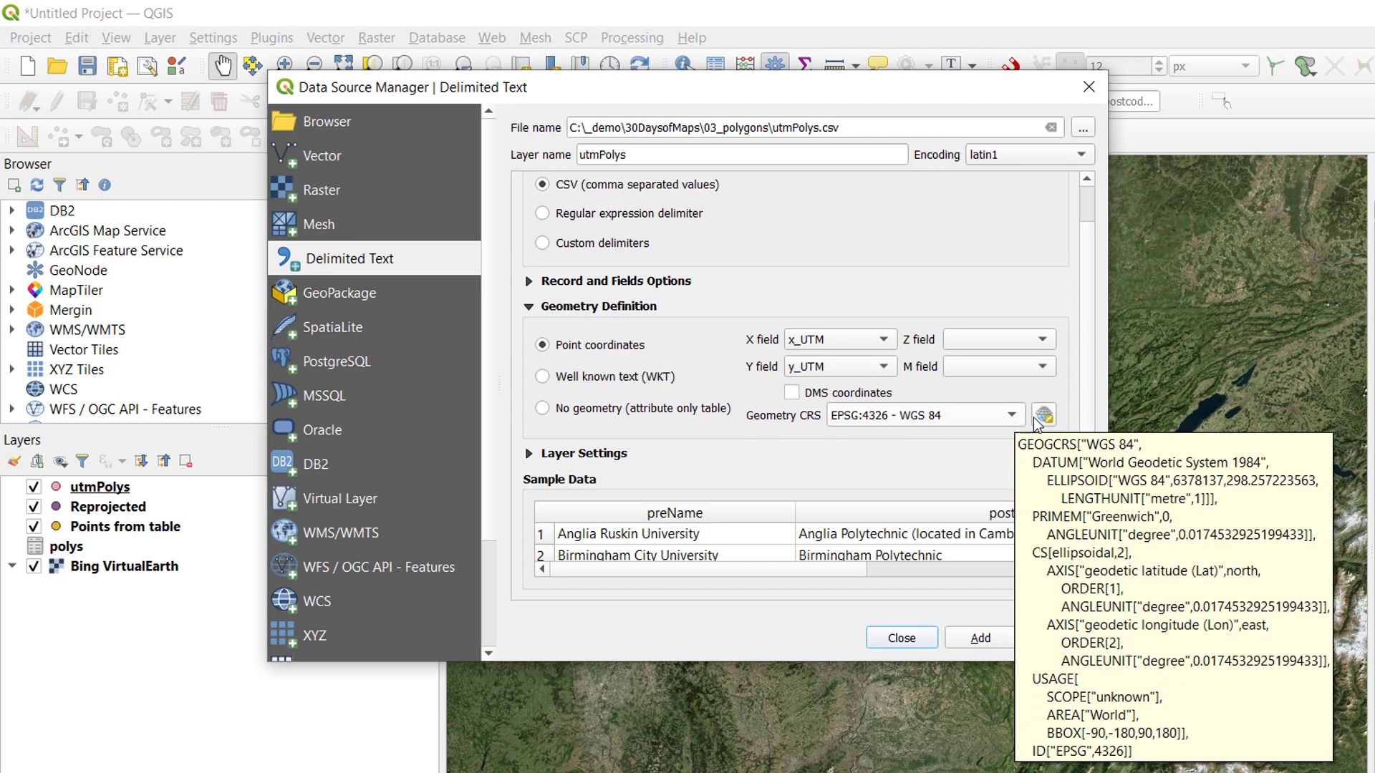
click(1046, 417)
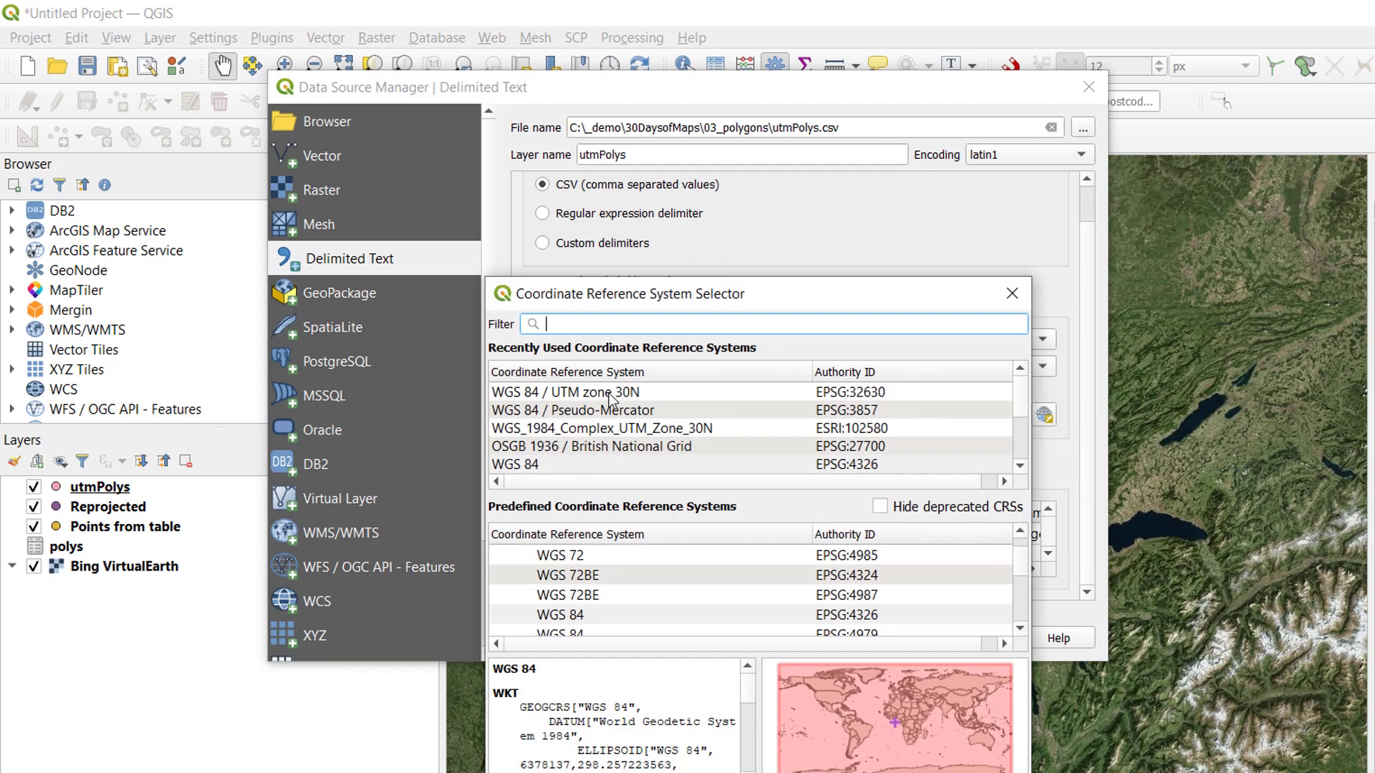
click(608, 392)
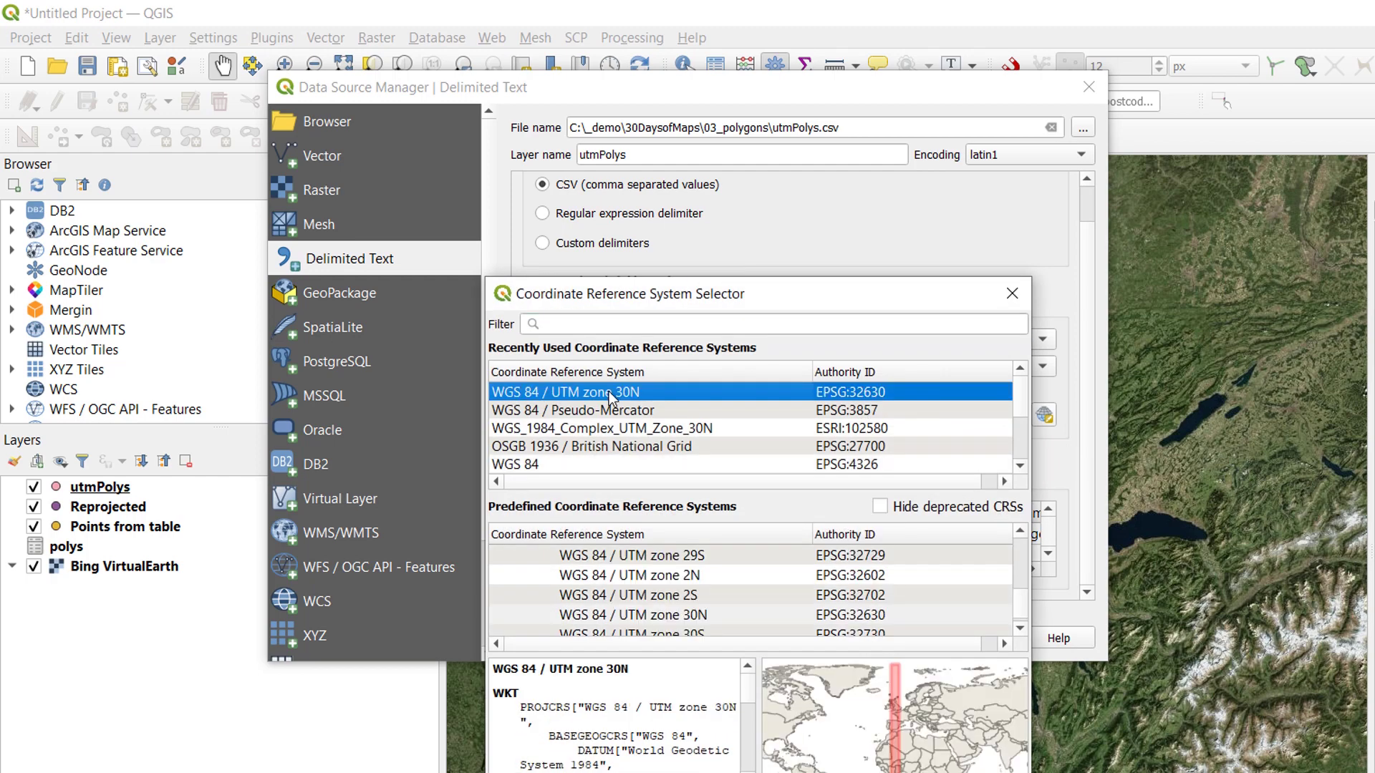
double_click(609, 391)
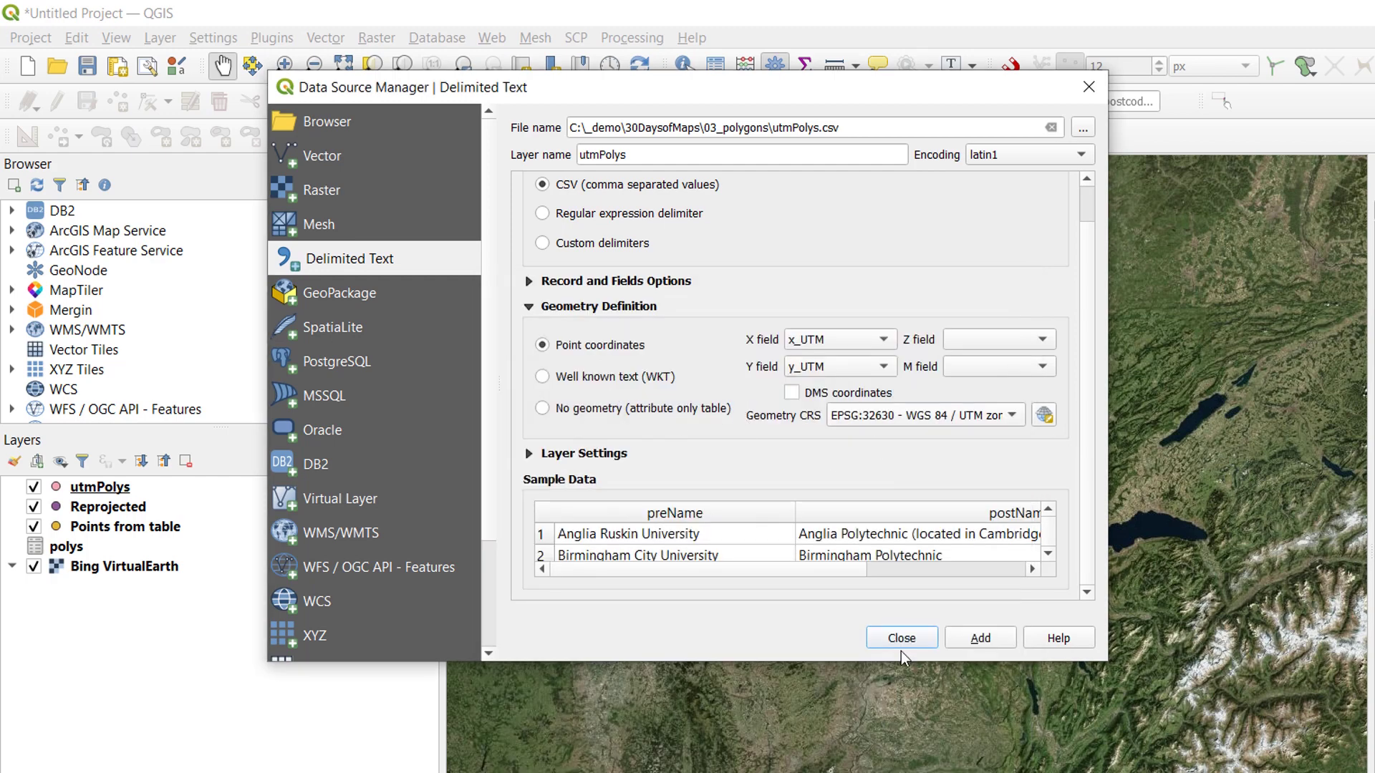
click(982, 641)
Close the data source window and zoom the map to the new utmPolys layer.
click(901, 639)
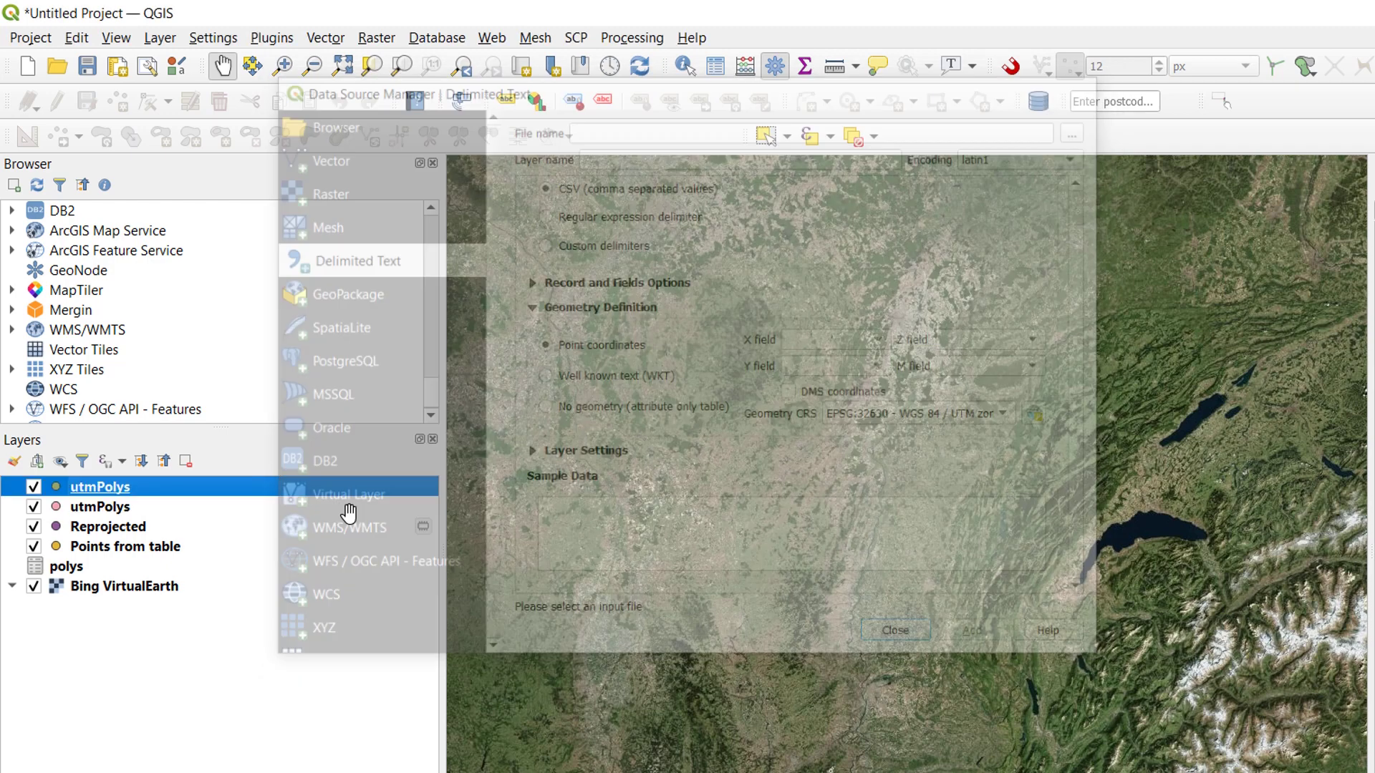
right_click(173, 488)
click(209, 503)
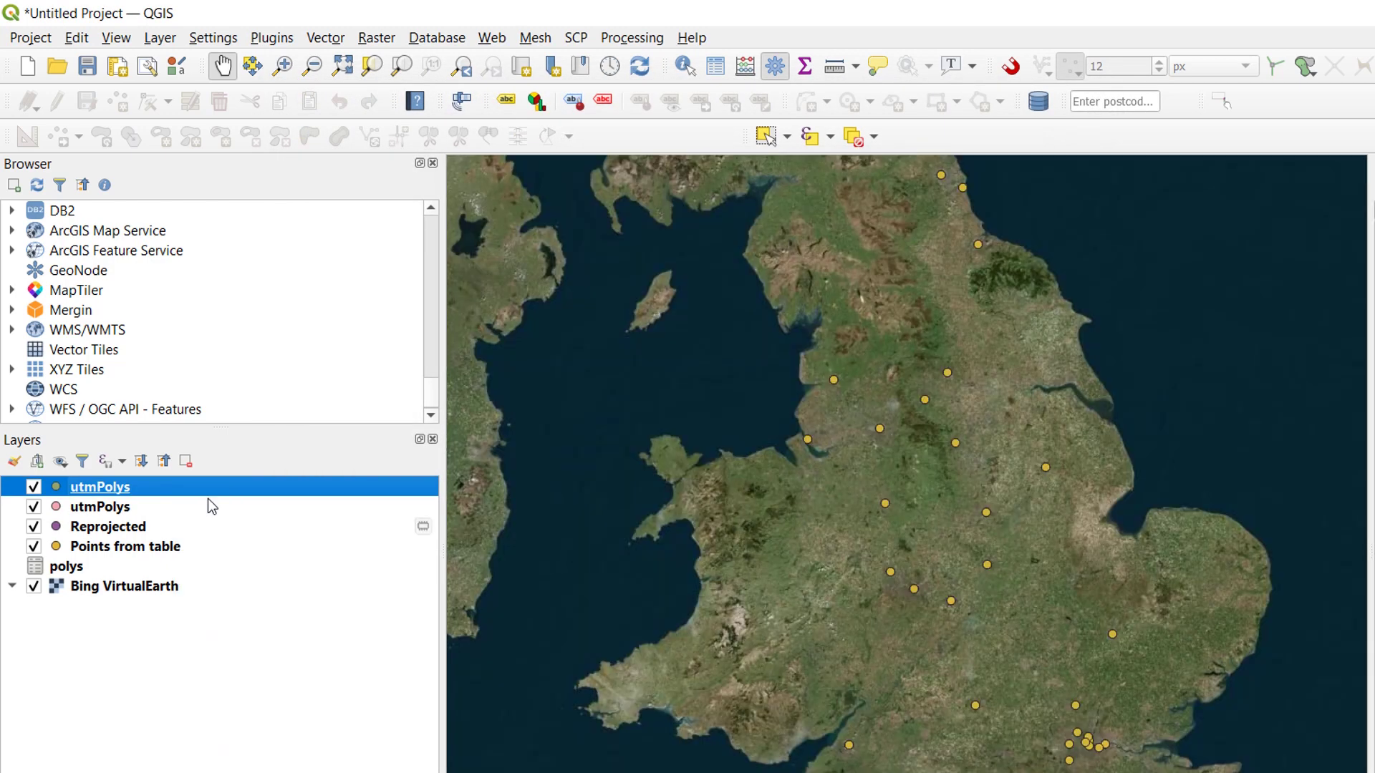
Toggle the utmPolys layer off and on twice to compare it with the university points.
click(33, 489)
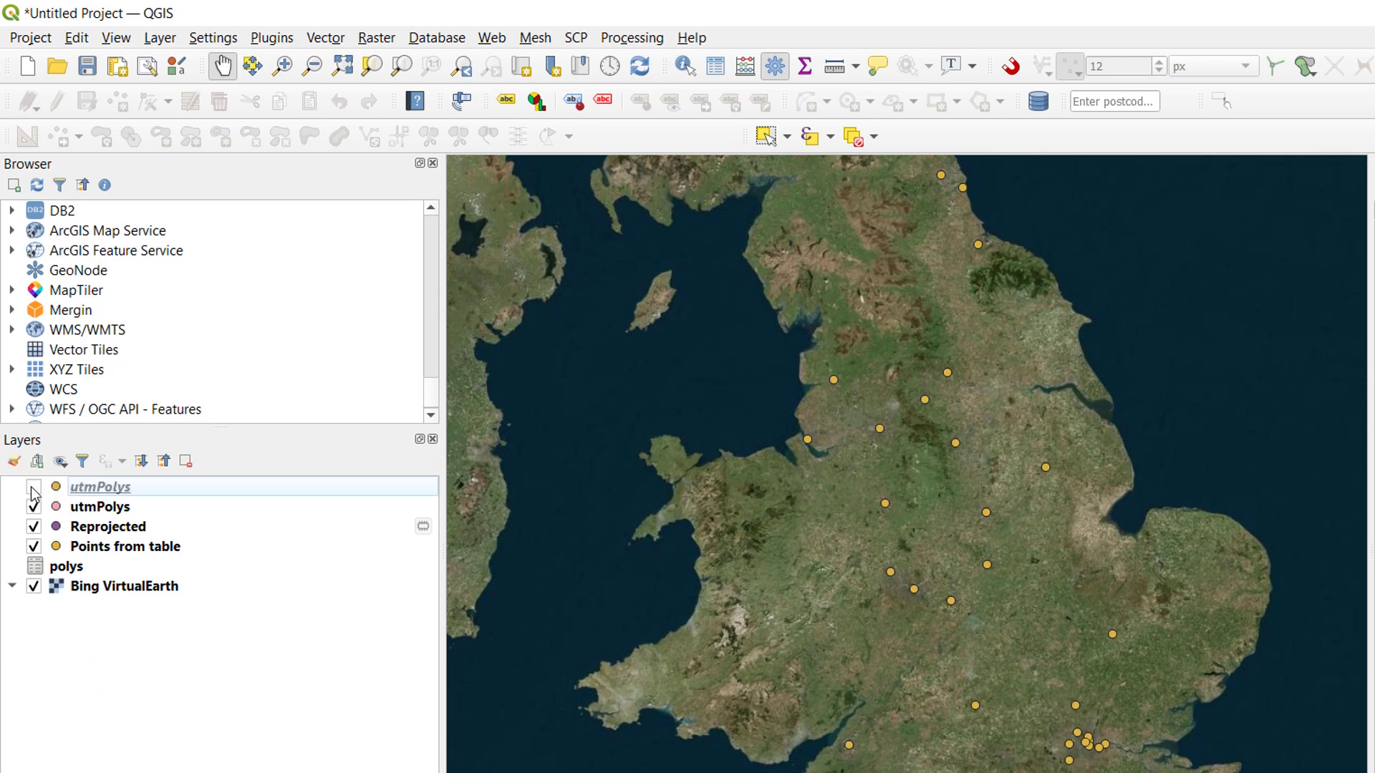
click(33, 489)
click(33, 489)
click(33, 490)
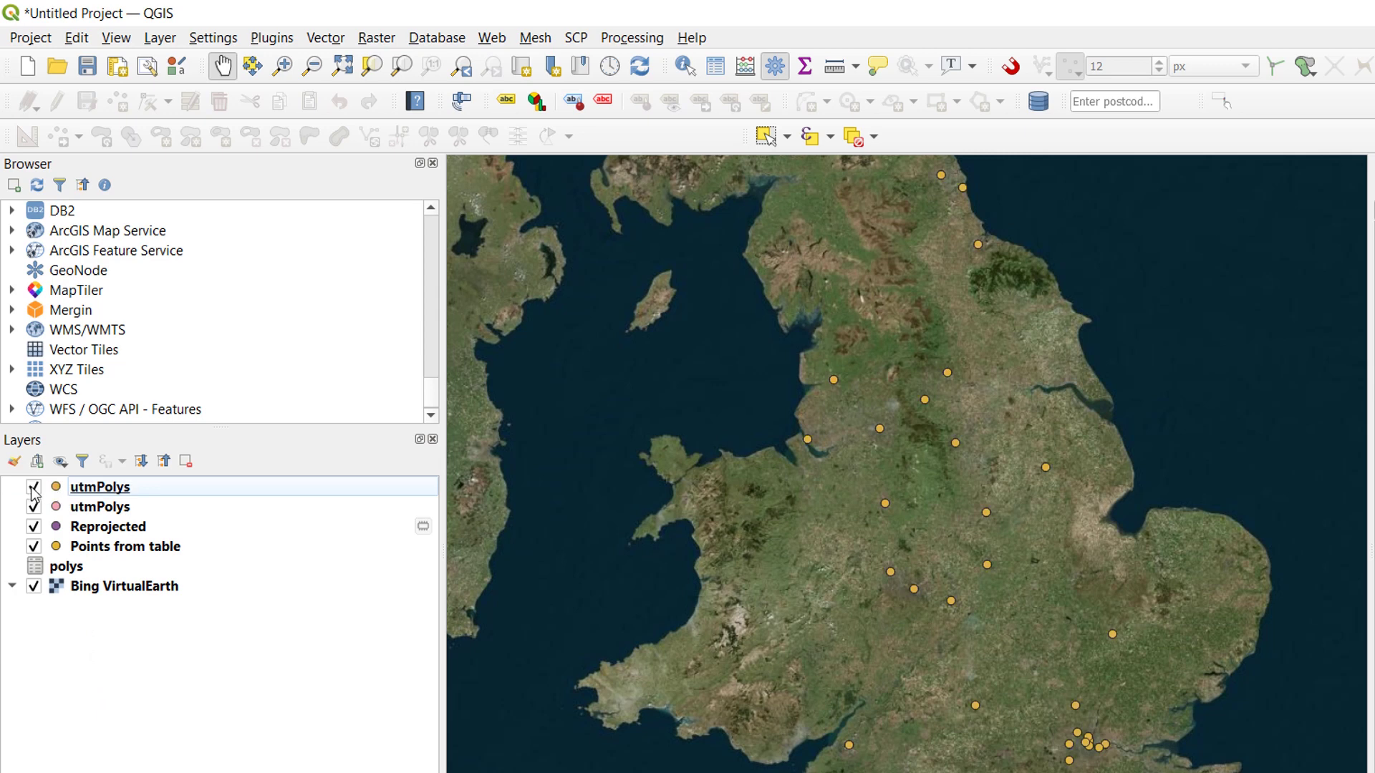